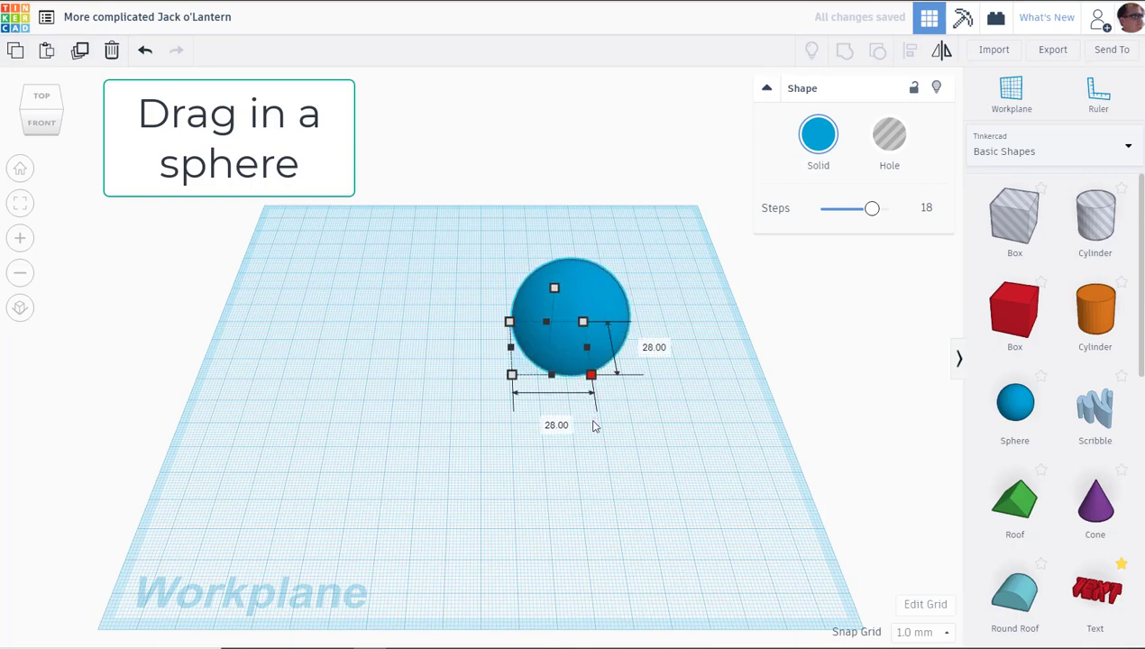
# Step: Stretch the blue sphere into a tall ellipsoid and make a slightly rotated and shifted duplicate of it
pyautogui.moveTo(512, 379)
pyautogui.mouseDown()
pyautogui.moveTo(581, 378)
pyautogui.moveTo(522, 378)
pyautogui.mouseUp()
pyautogui.moveTo(686, 487); pyautogui.dragTo(594, 496, button='right')
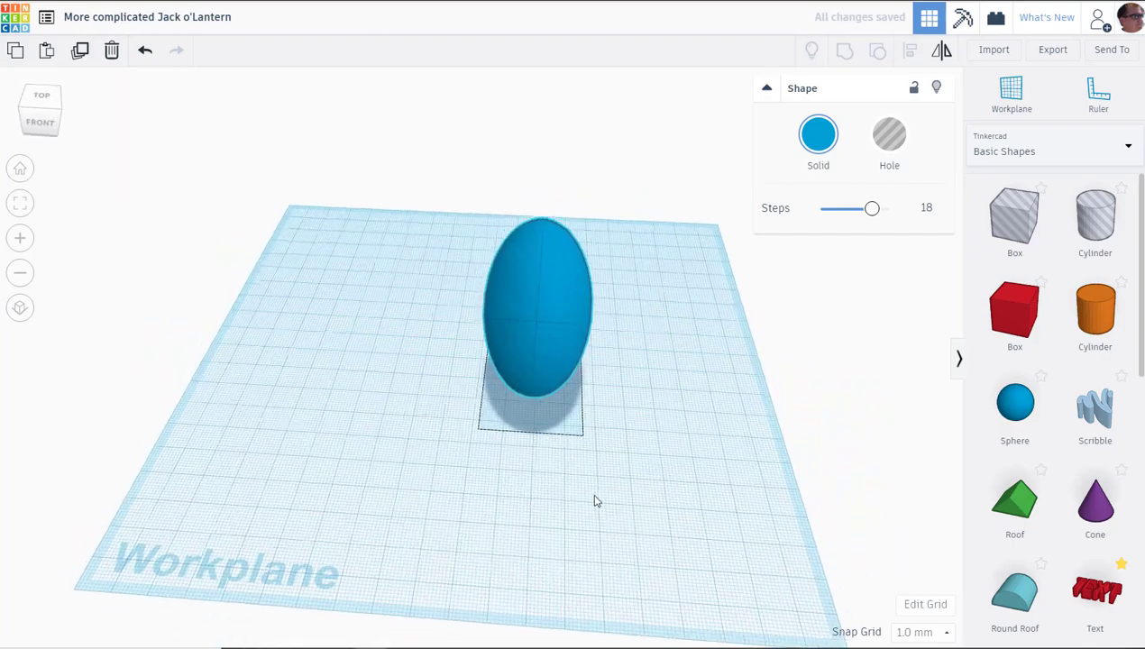
pyautogui.click(80, 50)
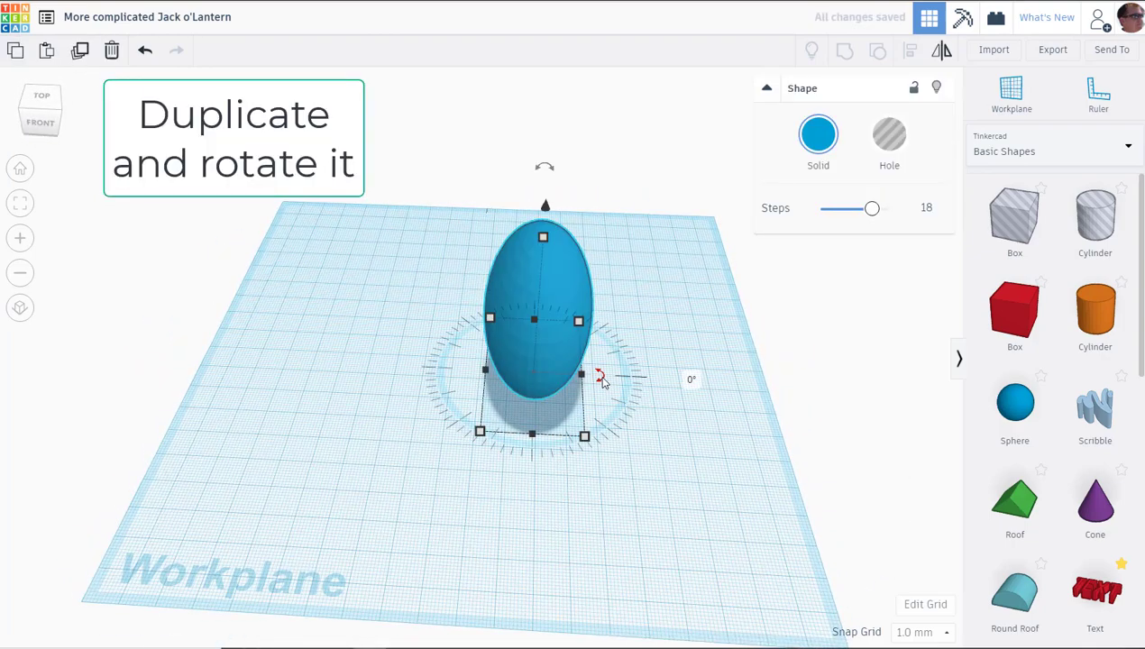
pyautogui.moveTo(599, 375); pyautogui.dragTo(568, 386)
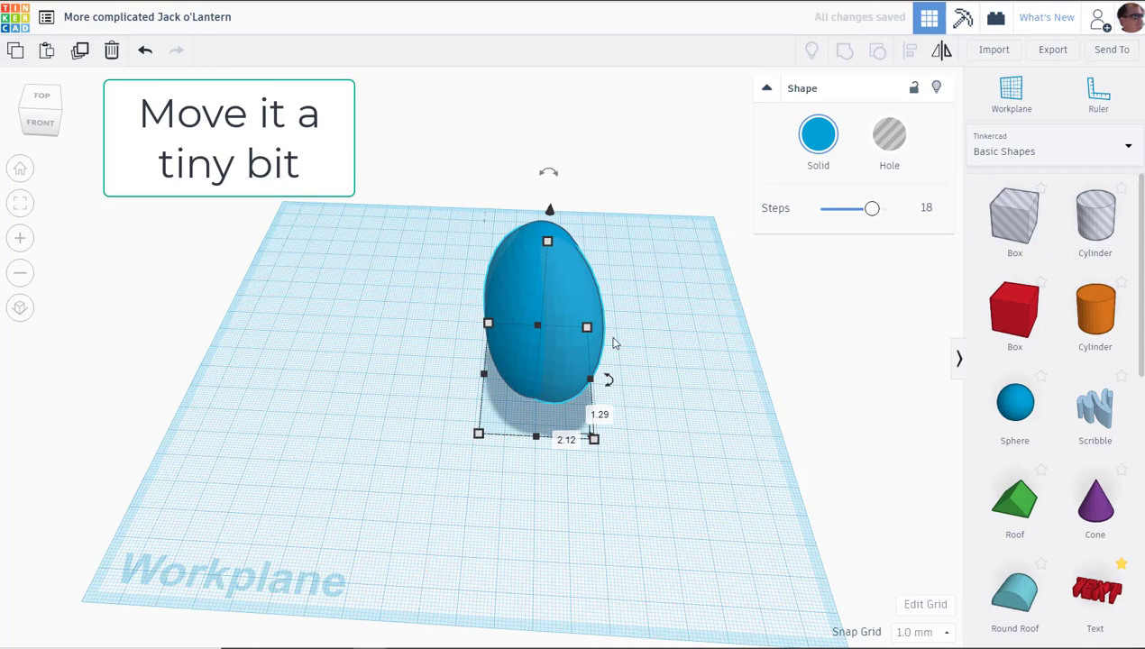
# Step: Keep duplicating the ellipsoid with the same rotation and shift until the copies form a complete ribbed pumpkin
pyautogui.click(79, 51)
pyautogui.click(80, 51)
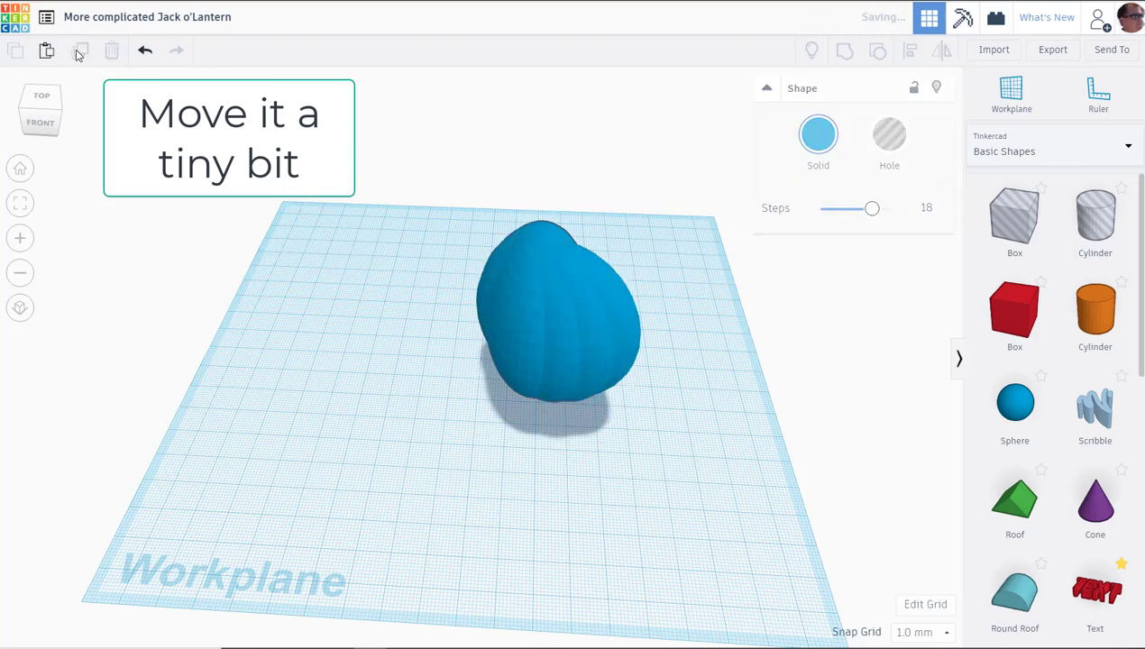
pyautogui.click(80, 51)
pyautogui.click(79, 52)
pyautogui.click(79, 52)
pyautogui.click(79, 51)
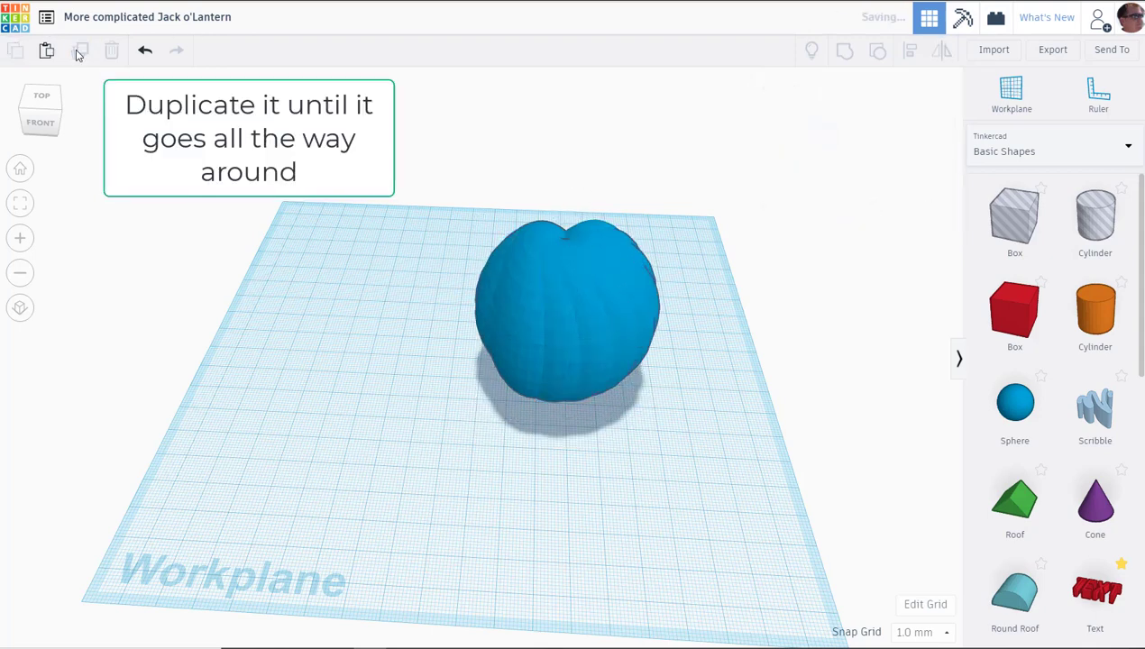
pyautogui.click(79, 52)
pyautogui.click(79, 52)
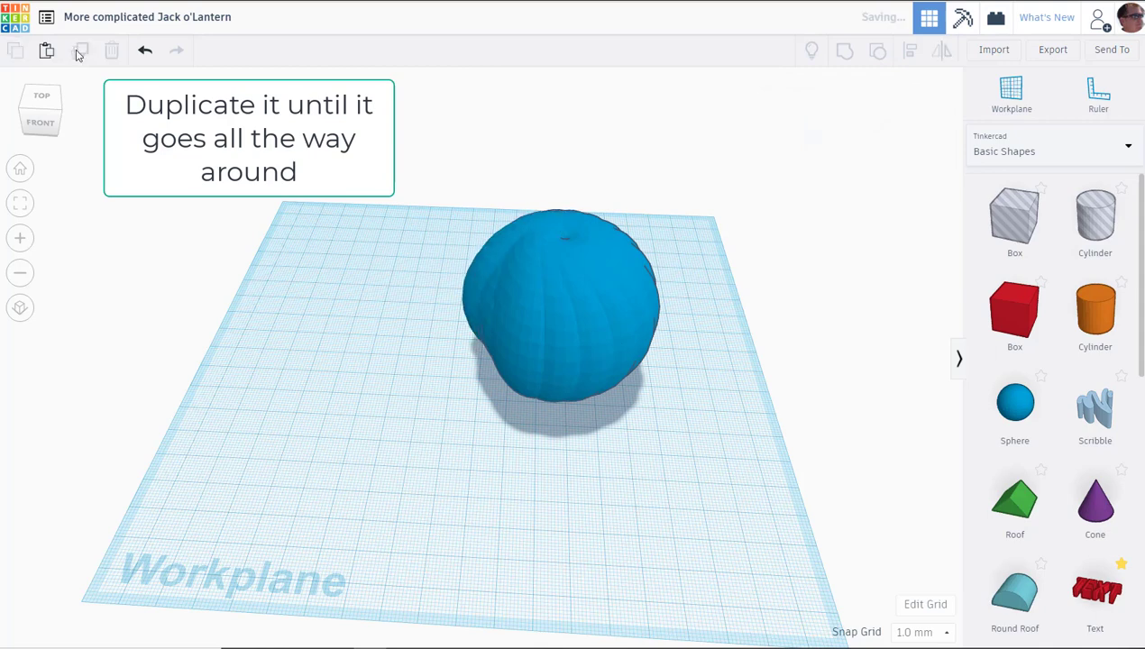
pyautogui.click(80, 51)
pyautogui.click(80, 52)
pyautogui.click(80, 51)
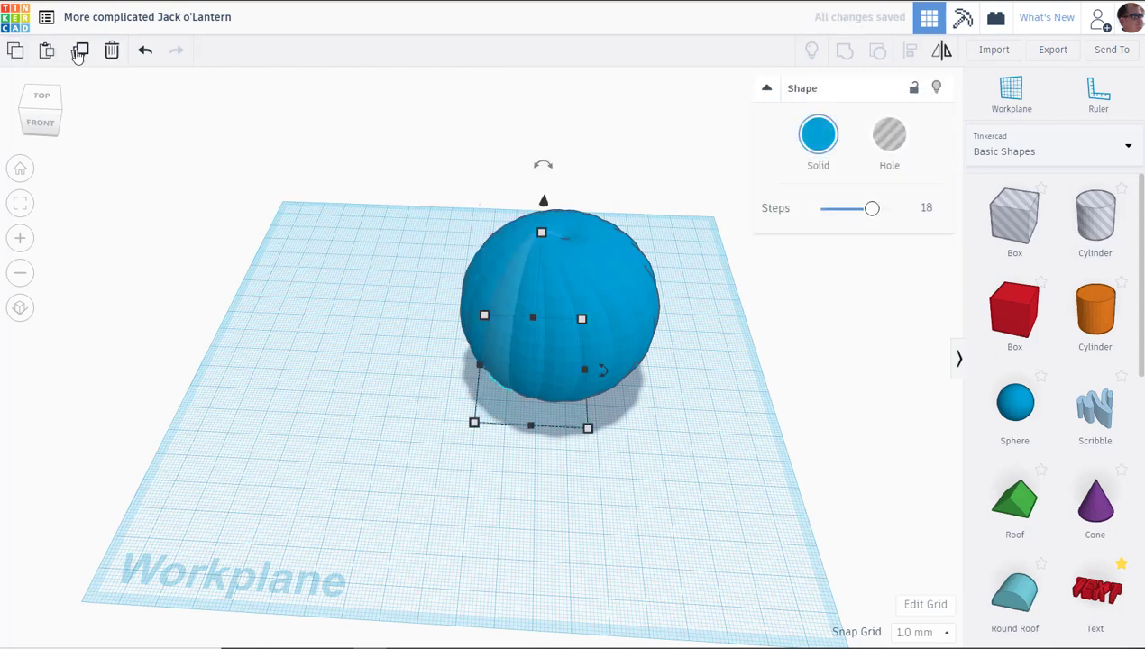
# Step: Select all the overlapping ellipsoids and group them into one pumpkin body
pyautogui.click(411, 156)
pyautogui.moveTo(380, 116); pyautogui.dragTo(708, 463)
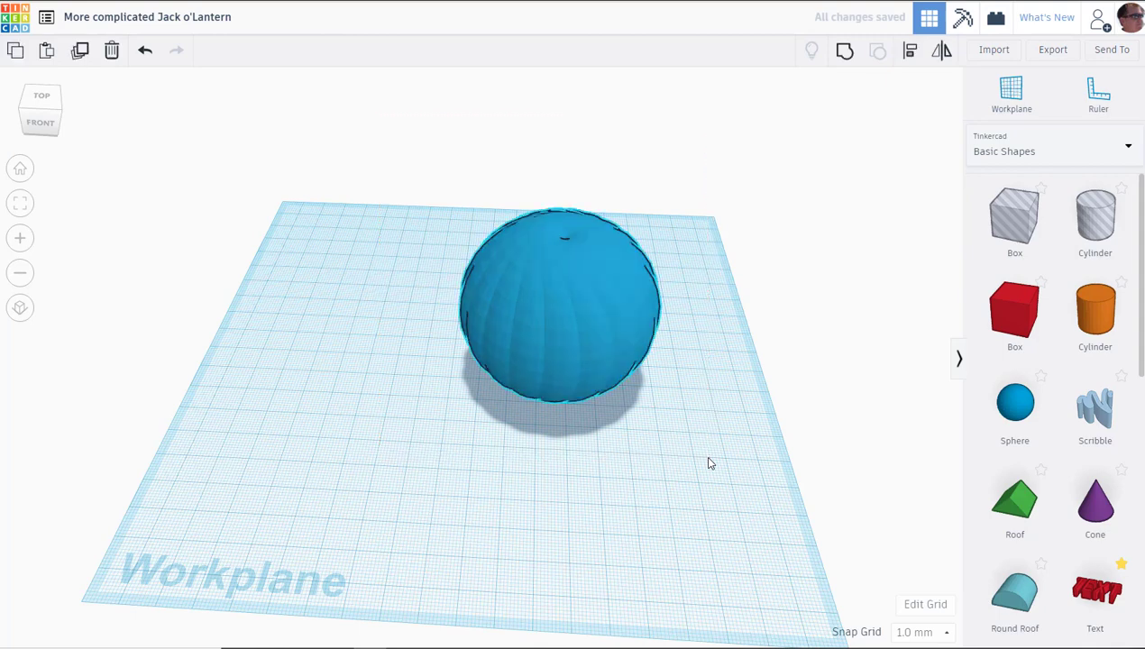
pyautogui.click(844, 52)
# Step: Duplicate the pumpkin body to its right and turn the copy into a hole about 61.76 × 62.21 mm wide
pyautogui.click(79, 52)
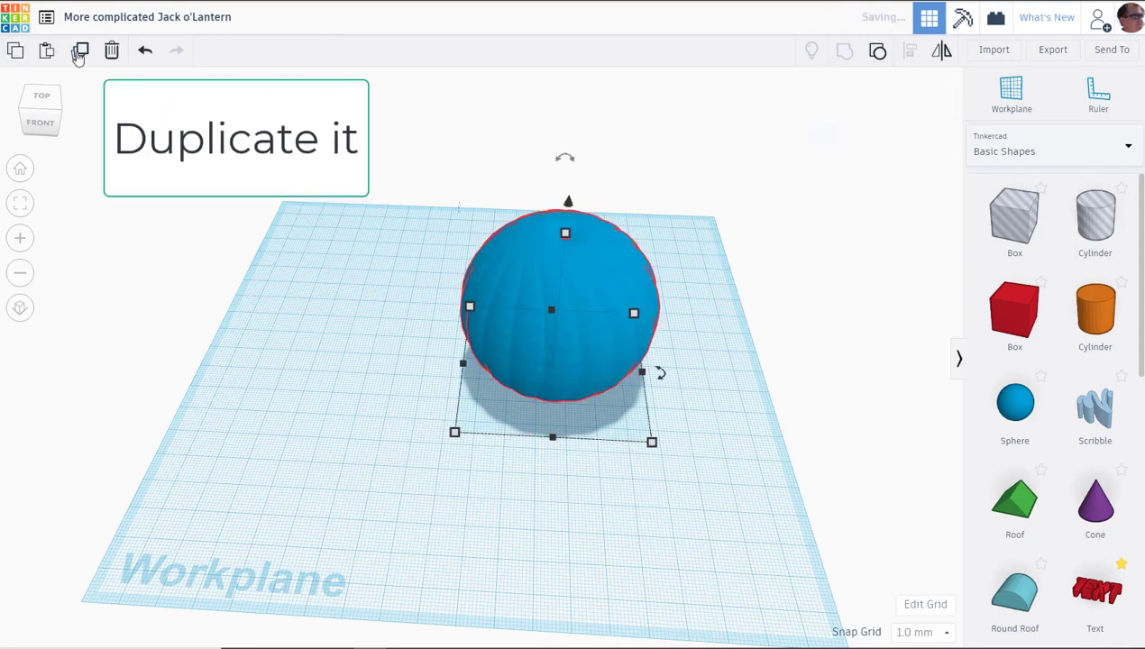
pyautogui.moveTo(597, 290); pyautogui.dragTo(663, 286)
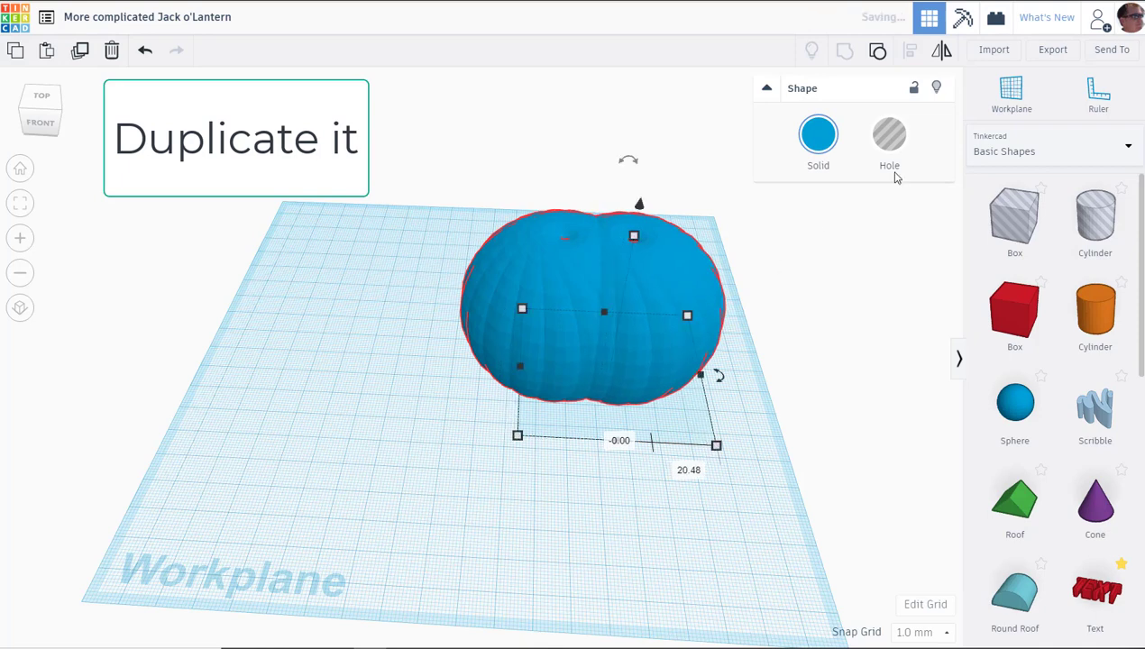
pyautogui.click(899, 135)
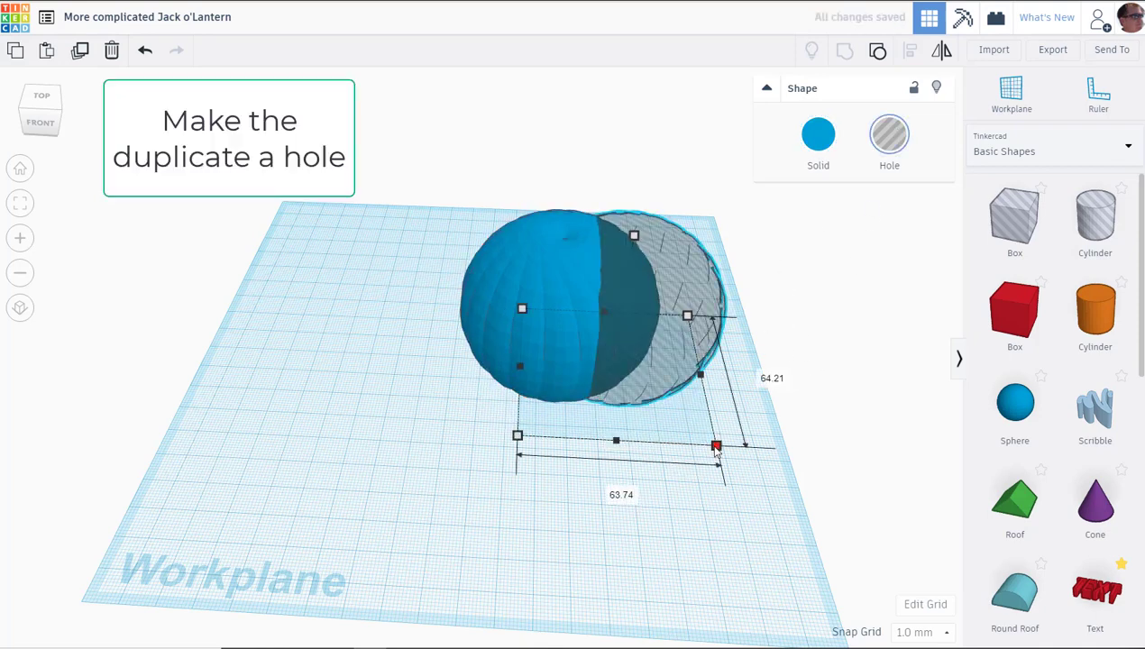
pyautogui.moveTo(716, 447); pyautogui.dragTo(704, 443)
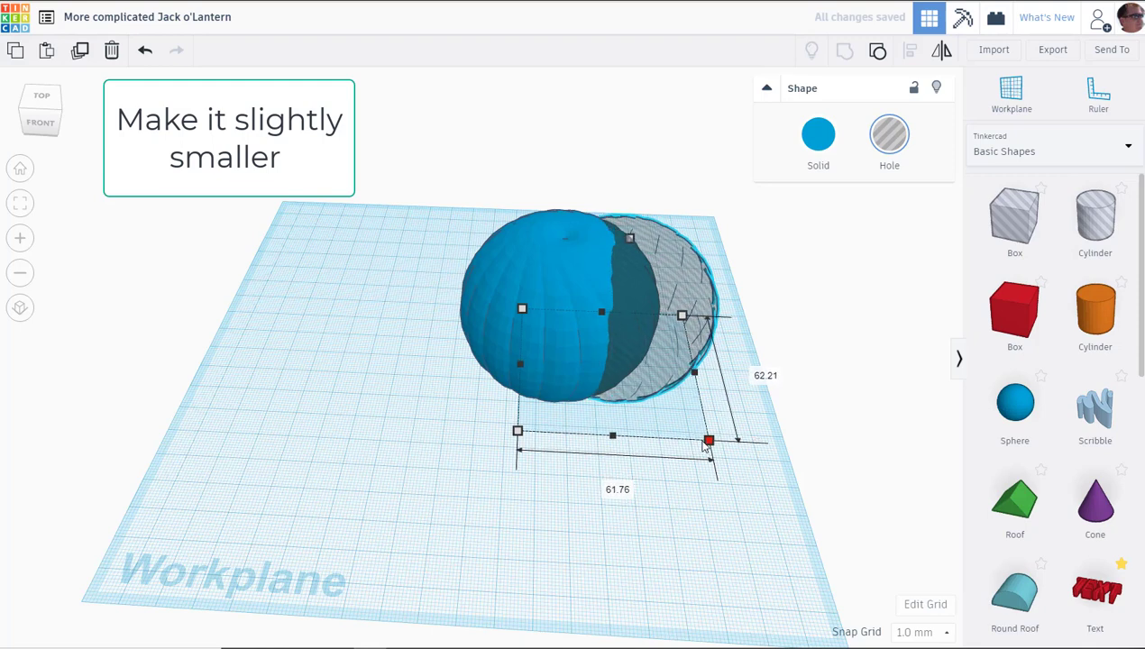
# Step: Centre the pumpkin and its smaller hole copy on each other in all directions and group them to hollow the pumpkin
pyautogui.moveTo(723, 178); pyautogui.dragTo(504, 356)
pyautogui.click(911, 52)
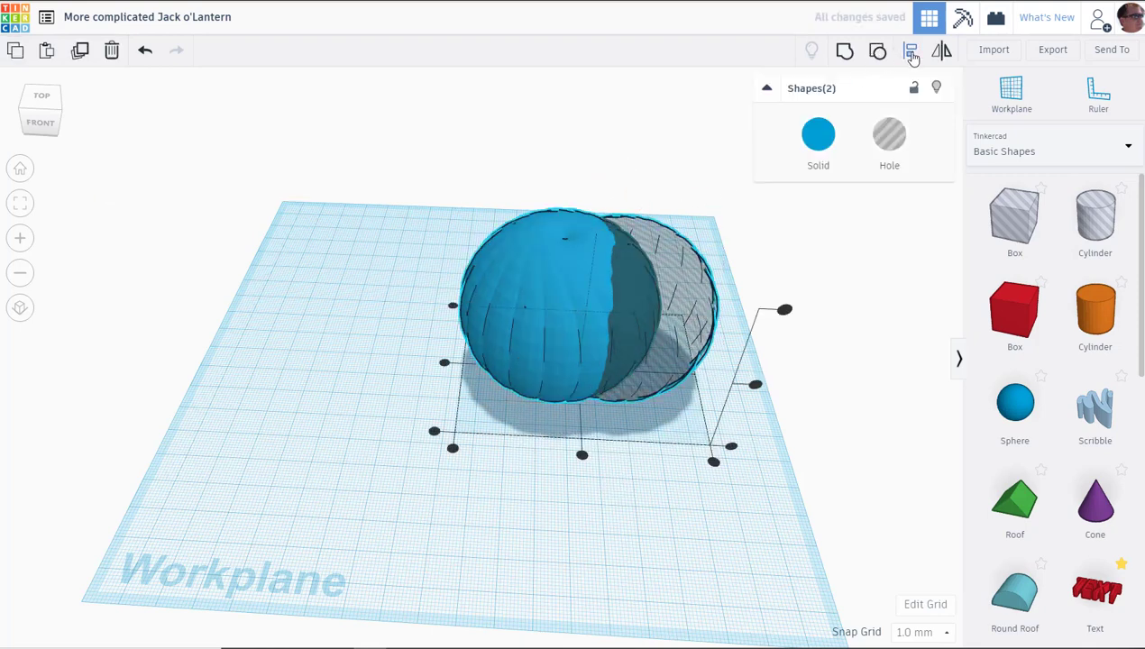
pyautogui.click(581, 457)
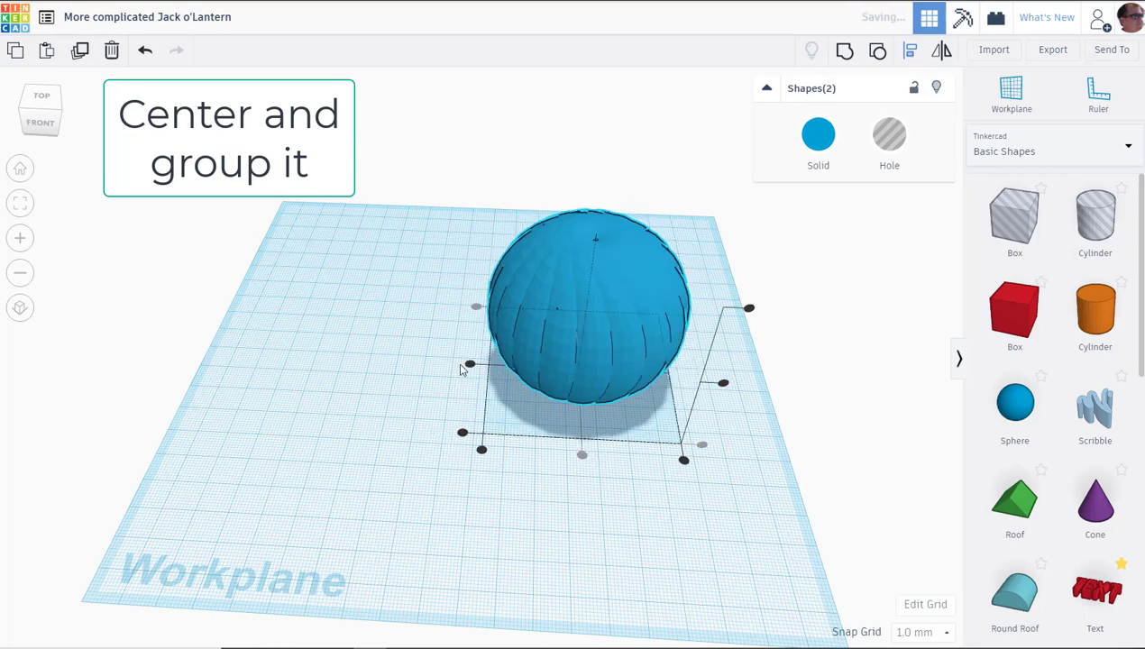
pyautogui.click(724, 385)
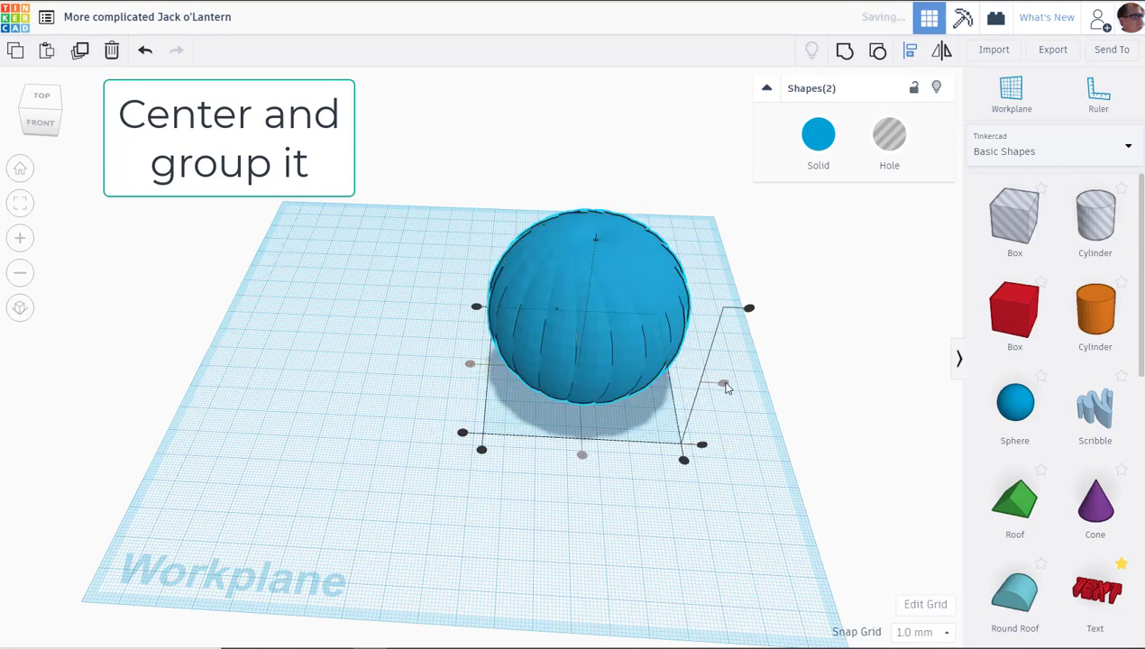
pyautogui.click(845, 52)
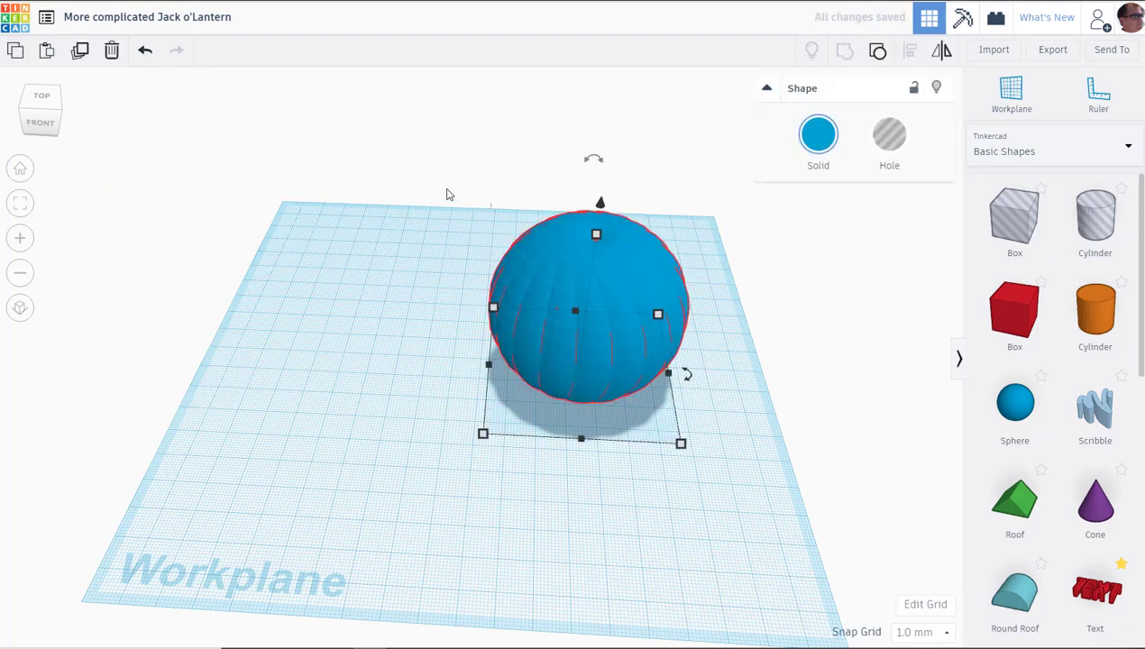
# Step: Move the pumpkin toward the workplane's middle and place a low box hole, 117 × 158 mm, around its base
pyautogui.moveTo(598, 357); pyautogui.dragTo(451, 367)
pyautogui.moveTo(581, 397); pyautogui.dragTo(588, 355, button='right')
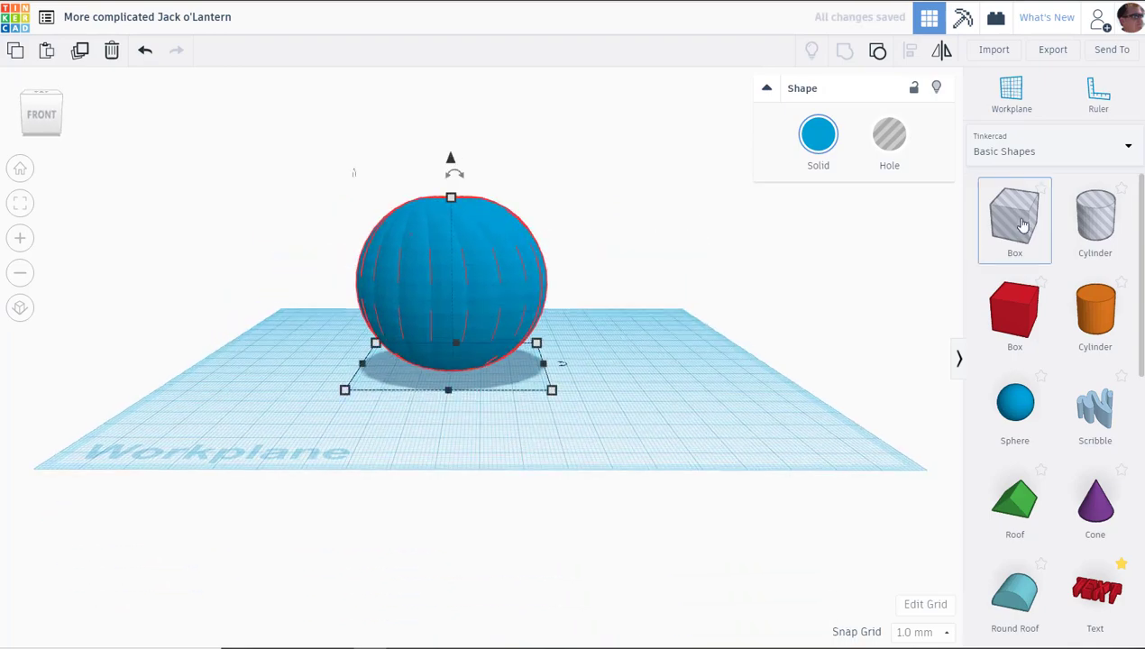
pyautogui.moveTo(1017, 223); pyautogui.dragTo(677, 486)
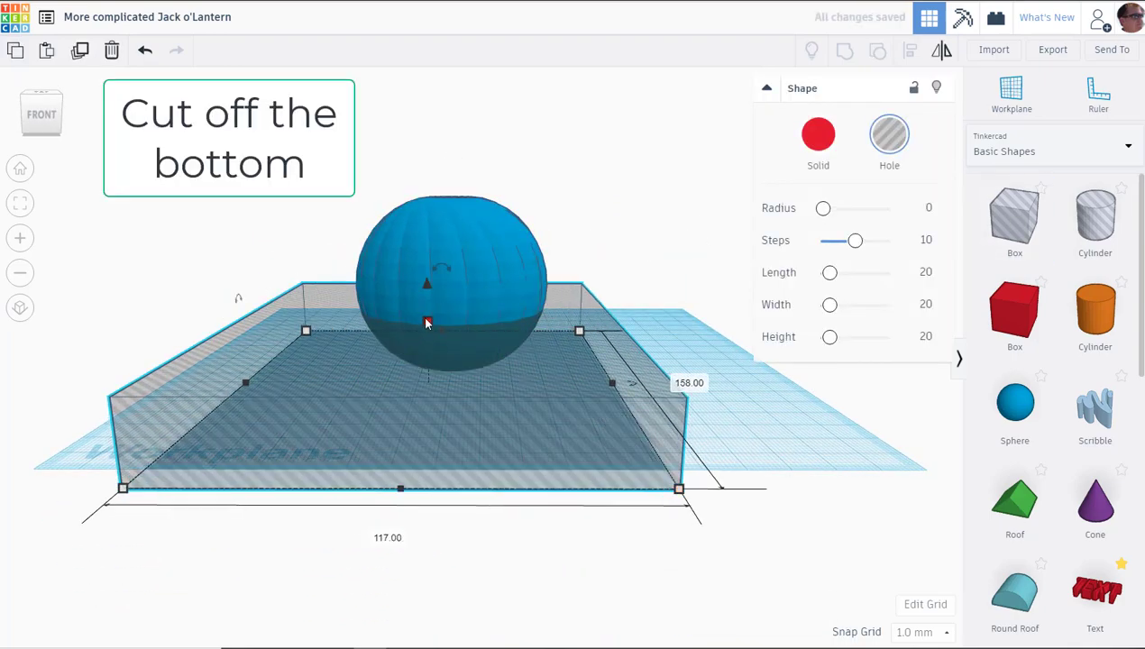
pyautogui.moveTo(425, 353); pyautogui.dragTo(427, 369)
pyautogui.moveTo(520, 409); pyautogui.dragTo(541, 365)
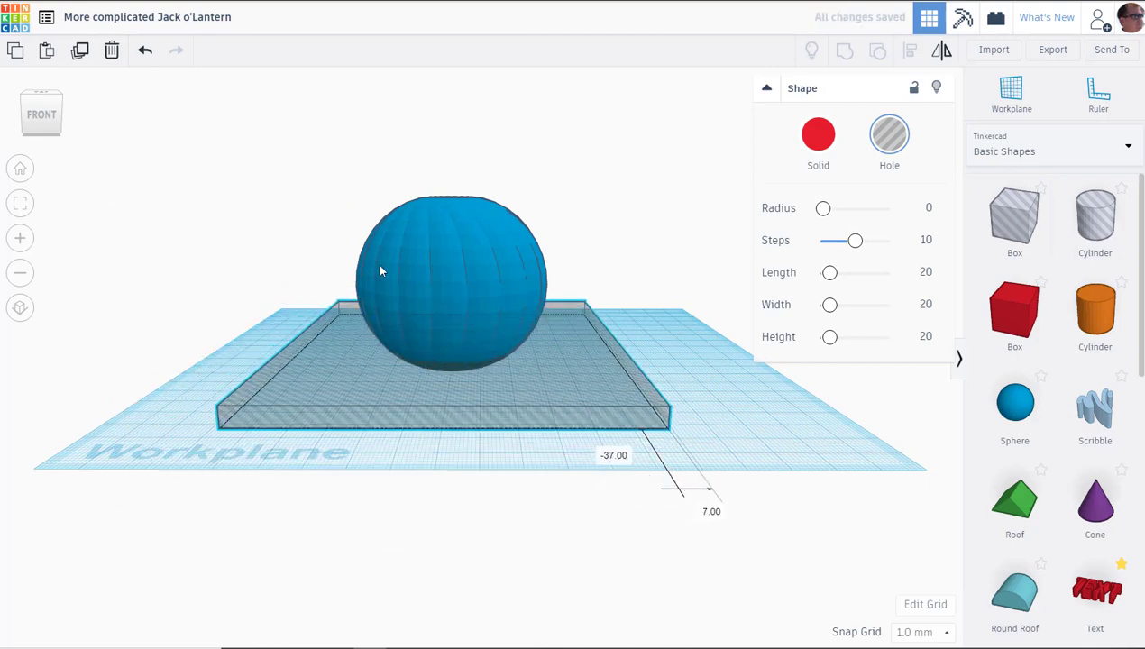
# Step: Group the pumpkin with the box hole to cut off the pumpkin's bottom
pyautogui.moveTo(281, 171); pyautogui.dragTo(606, 488)
pyautogui.hotkey('ctrl', 'a')
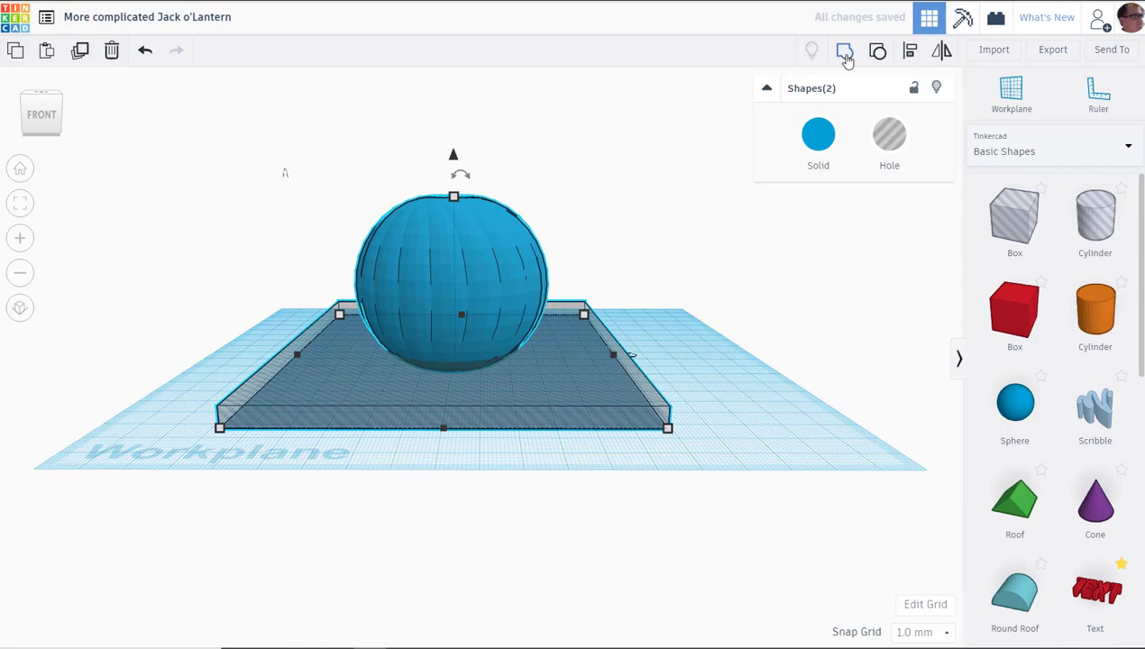
pyautogui.click(844, 52)
# Step: Place an Extrusion from the Featured shape generators in front of the pumpkin and reshape its profile into a curved eye
pyautogui.moveTo(658, 300); pyautogui.dragTo(622, 342, button='right')
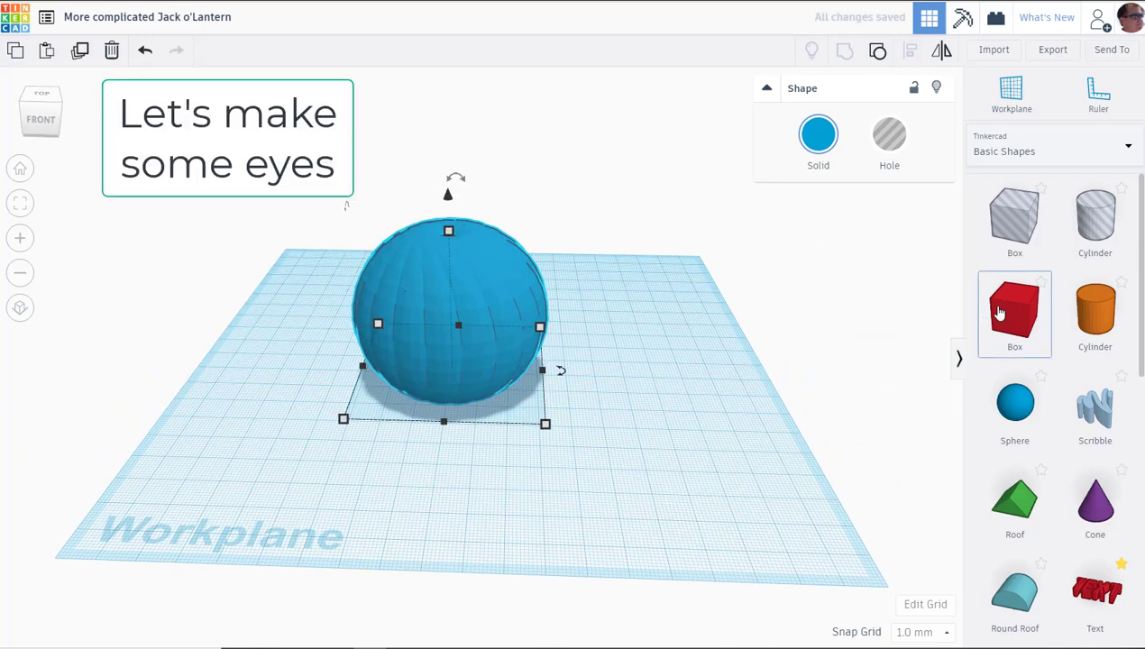
pyautogui.click(1046, 151)
pyautogui.click(1019, 303)
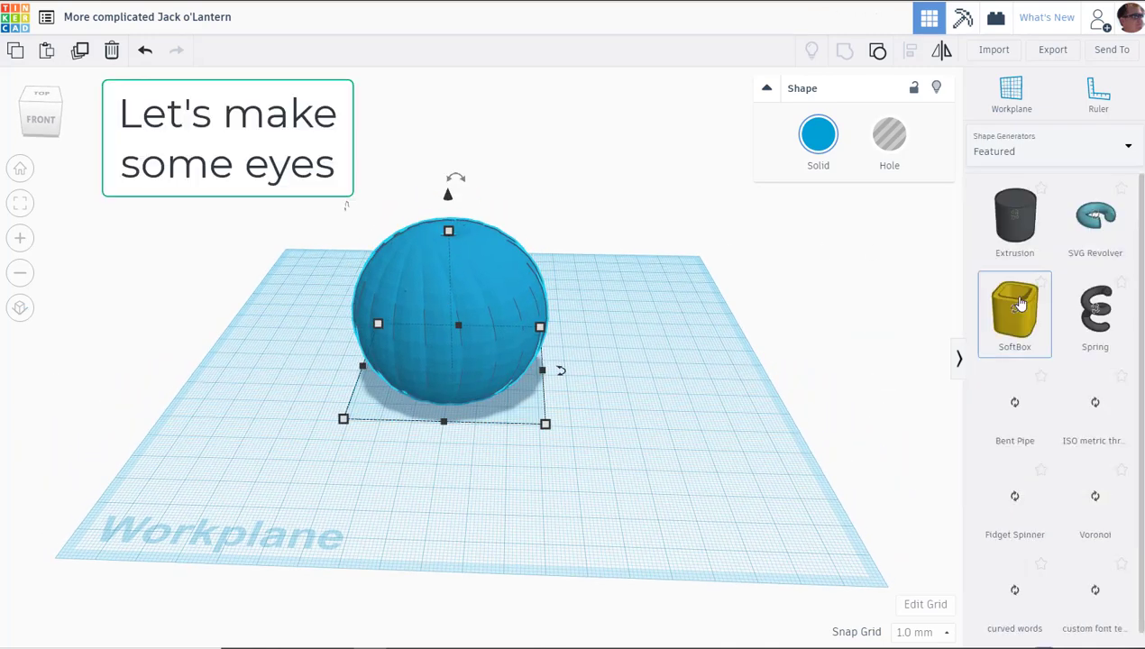
pyautogui.click(403, 467)
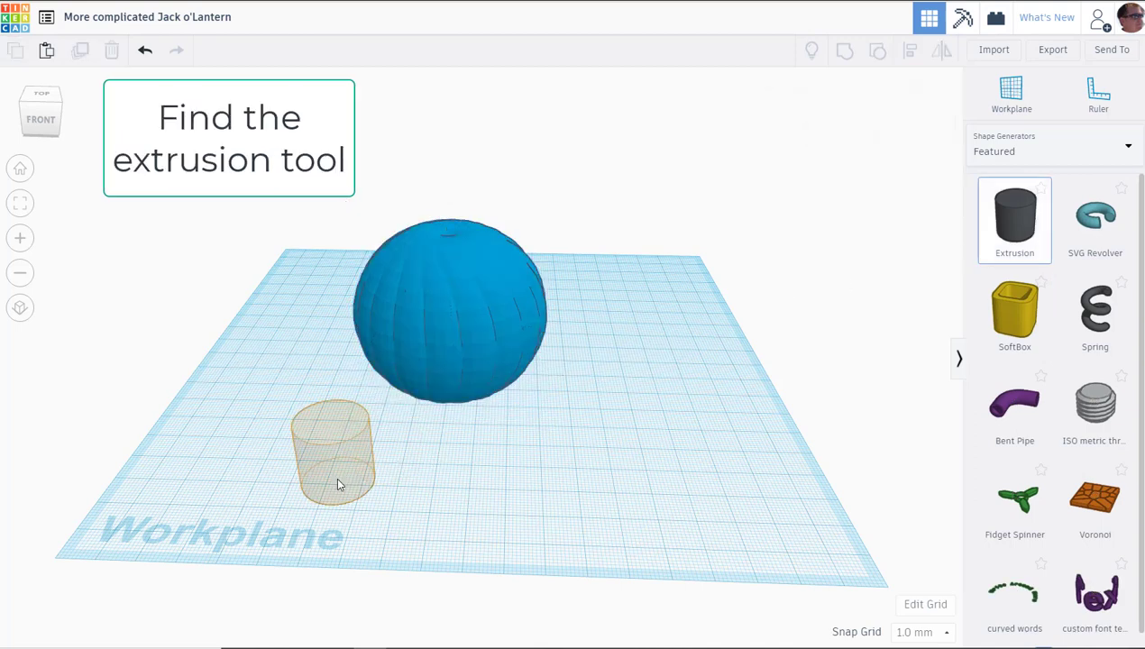
pyautogui.click(318, 467)
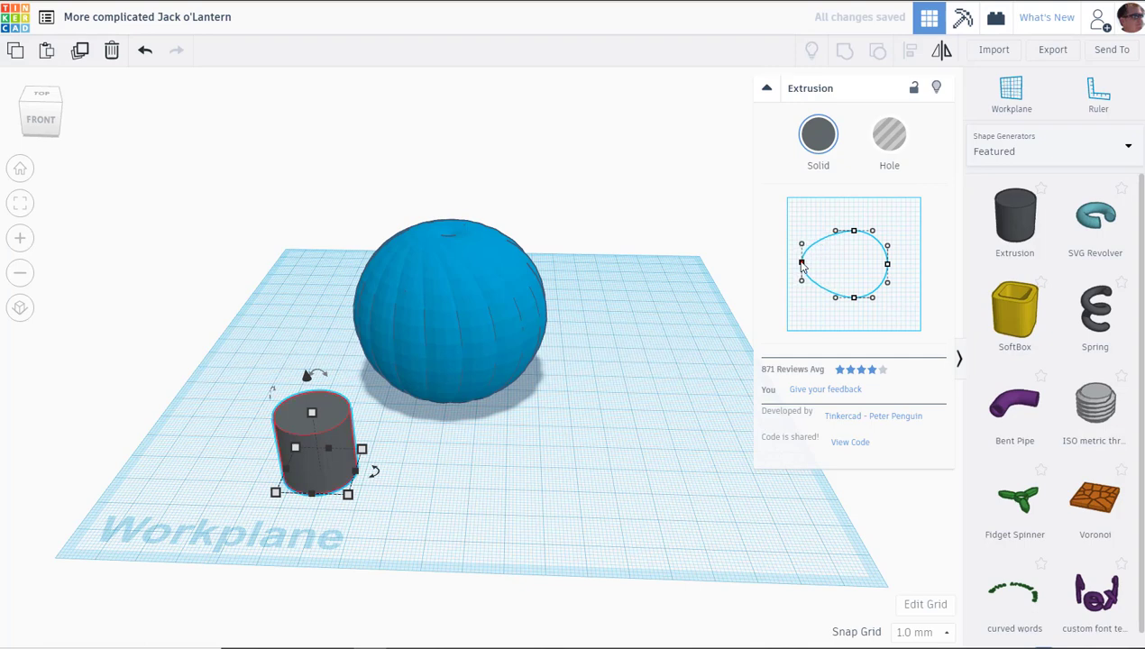
pyautogui.moveTo(854, 230); pyautogui.dragTo(848, 257)
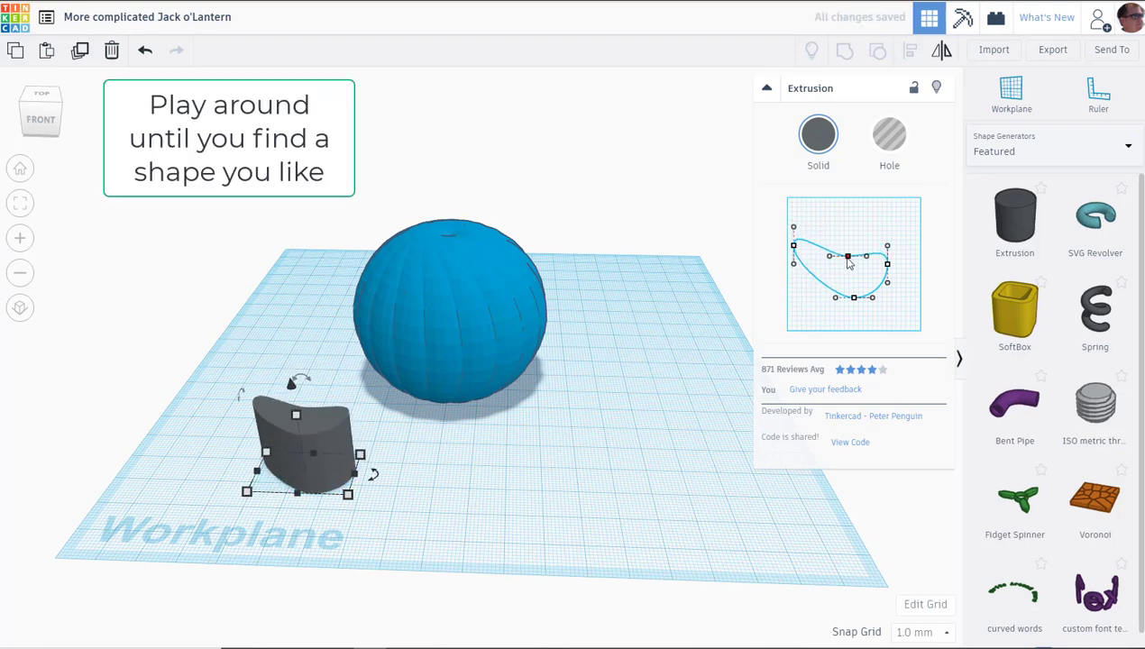
# Step: Move the eye extrusion up against the front of the pumpkin and tip it over by 90°
pyautogui.moveTo(591, 462); pyautogui.dragTo(592, 500, button='right')
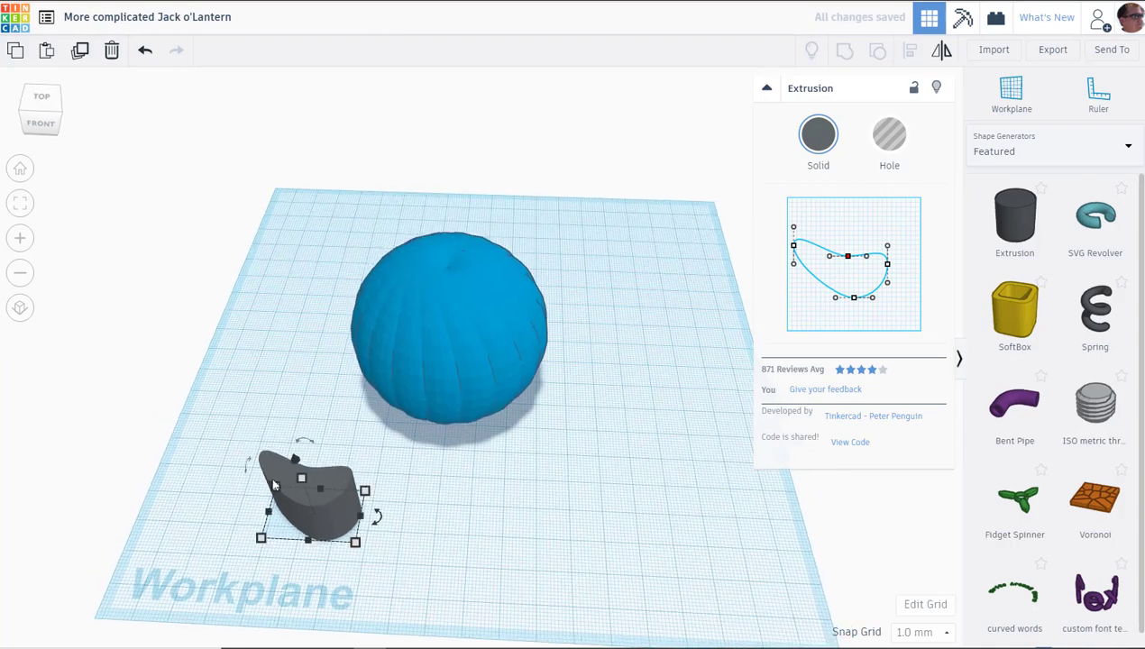
pyautogui.moveTo(275, 485); pyautogui.dragTo(406, 447)
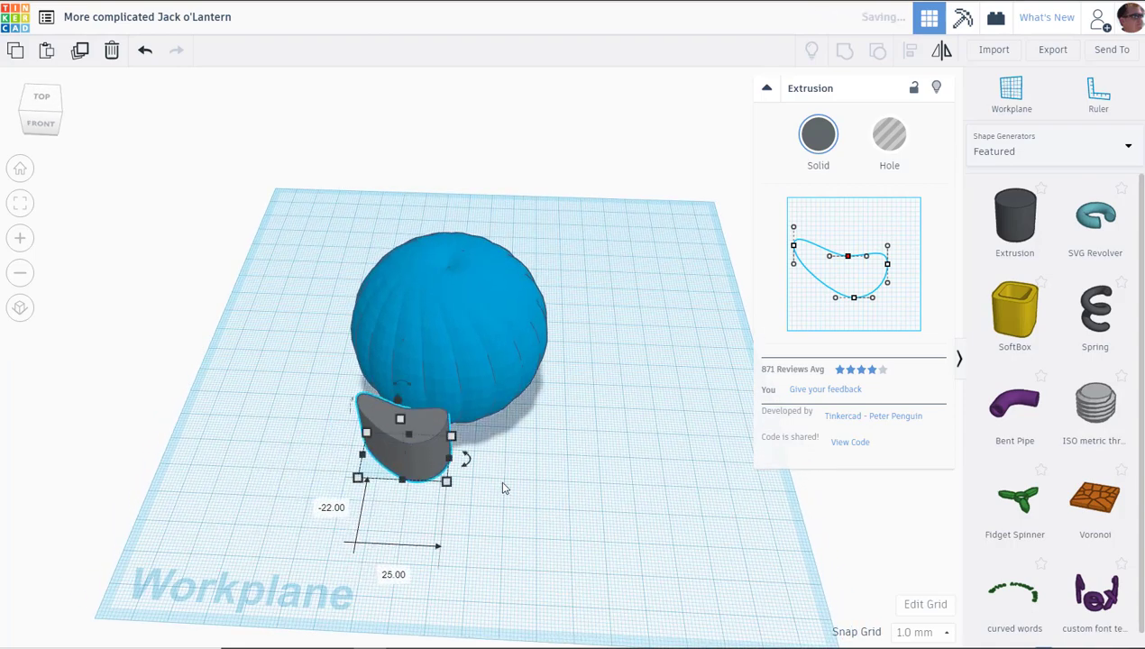
pyautogui.moveTo(575, 495); pyautogui.dragTo(807, 479, button='right')
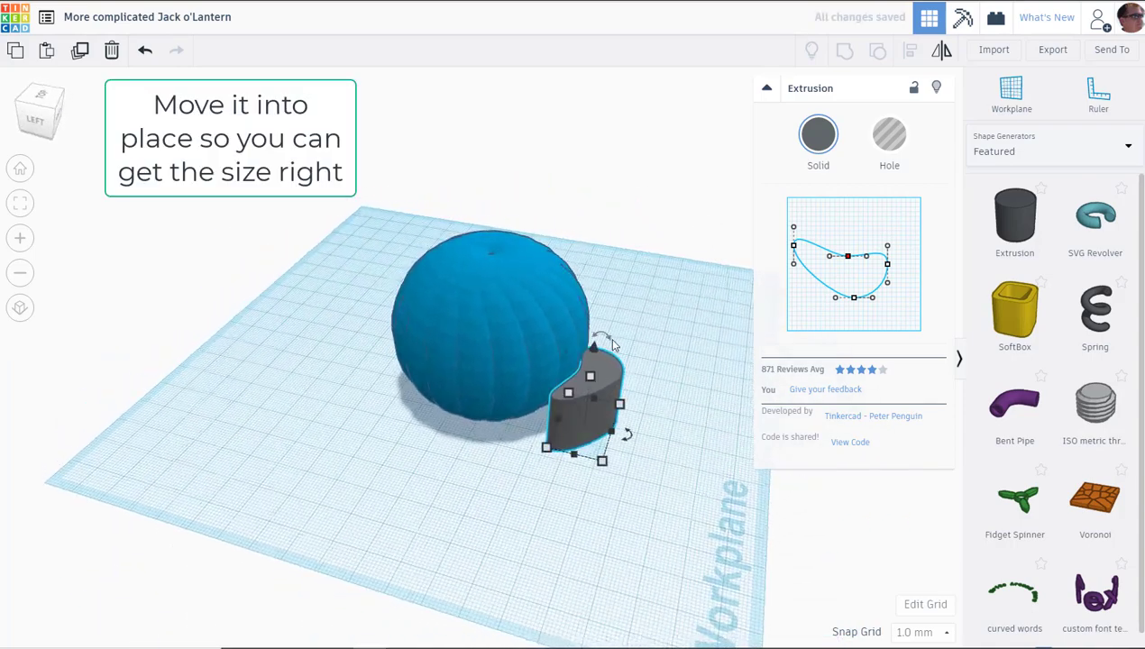
pyautogui.moveTo(612, 343); pyautogui.dragTo(655, 388)
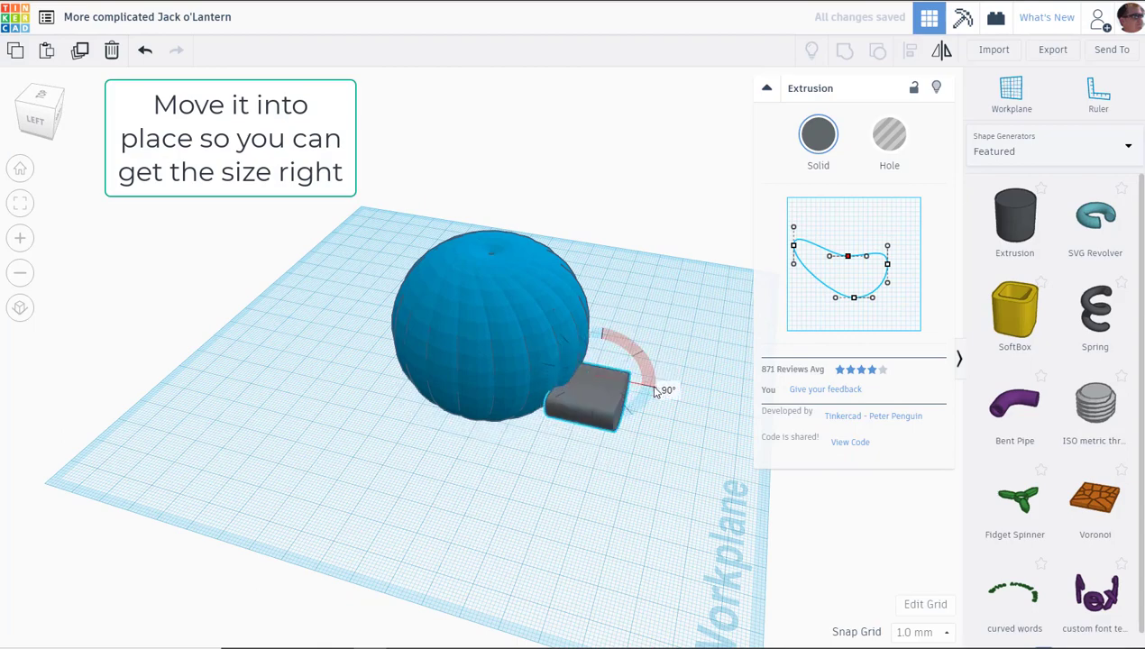
# Step: Raise the eye extrusion and set it into the left half of the pumpkin's face
pyautogui.moveTo(656, 389); pyautogui.dragTo(475, 347, button='right')
pyautogui.moveTo(423, 314); pyautogui.dragTo(423, 232)
pyautogui.moveTo(483, 339); pyautogui.dragTo(444, 319)
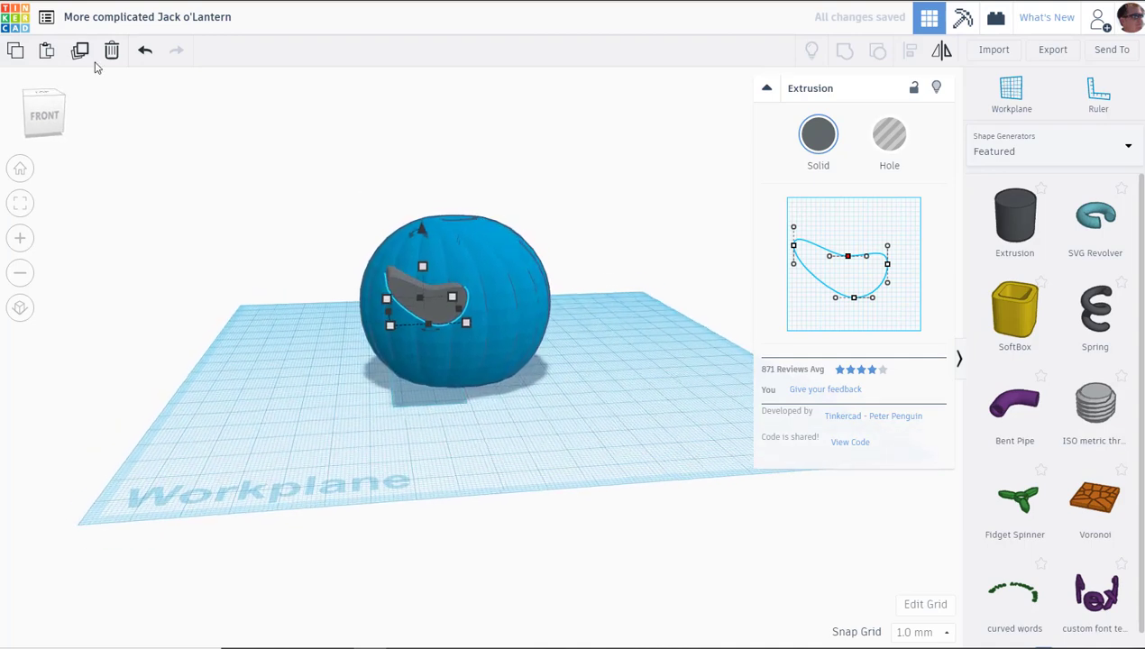
# Step: Duplicate the eye, mirror the copy horizontally, and position it on the right half of the pumpkin's face
pyautogui.click(80, 52)
pyautogui.moveTo(431, 306); pyautogui.dragTo(497, 299)
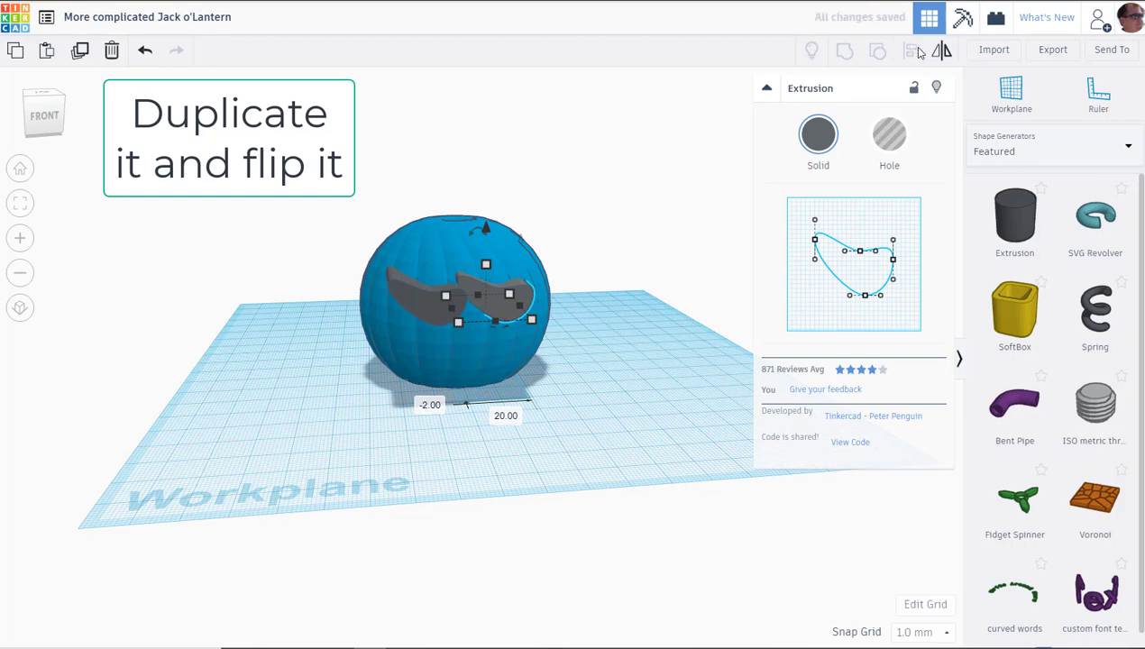
pyautogui.click(941, 53)
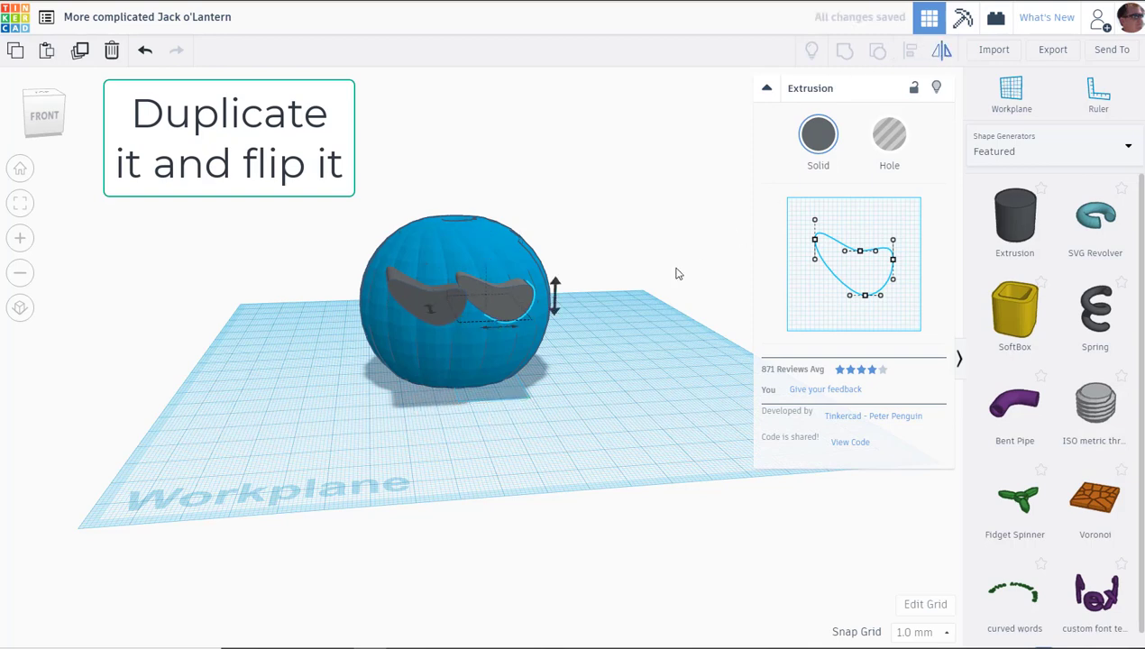
pyautogui.click(502, 325)
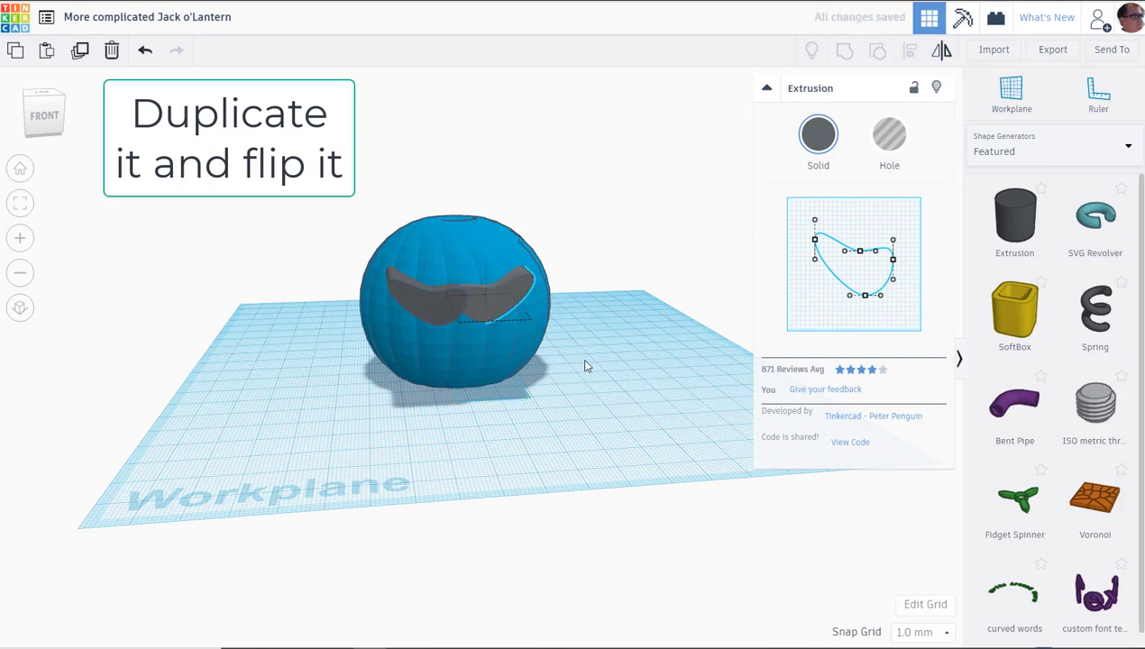
pyautogui.click(504, 309)
pyautogui.moveTo(504, 302); pyautogui.dragTo(511, 300)
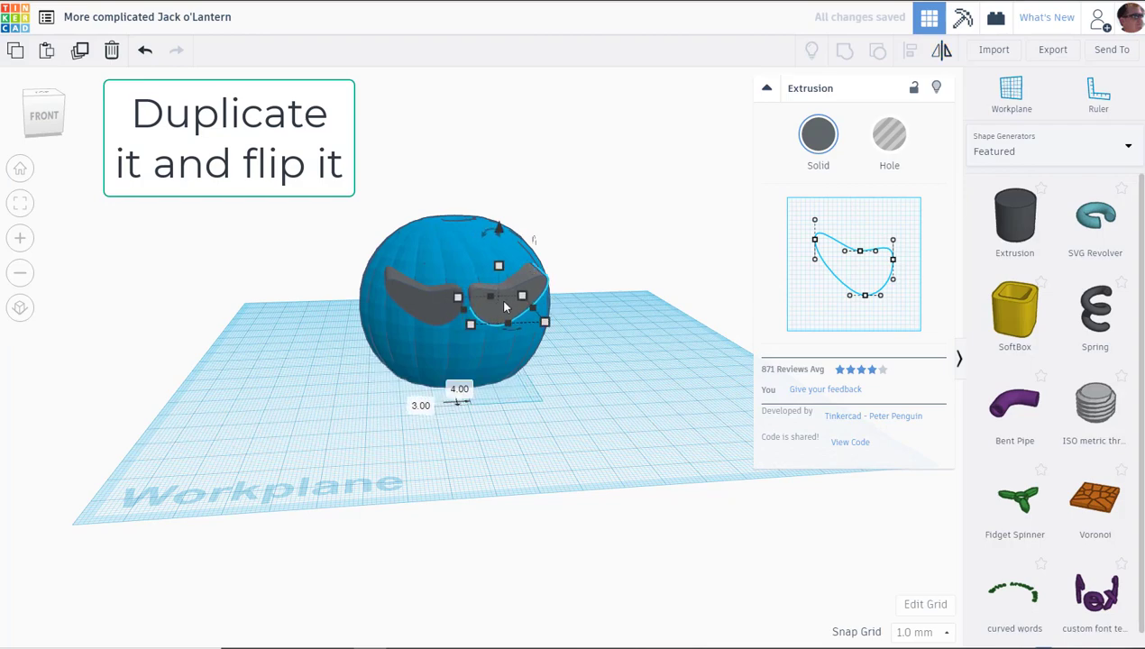
# Step: Align the two eye extrusions with each other and group them into one shape
pyautogui.moveTo(647, 338); pyautogui.dragTo(640, 354, button='right')
pyautogui.click(426, 335)
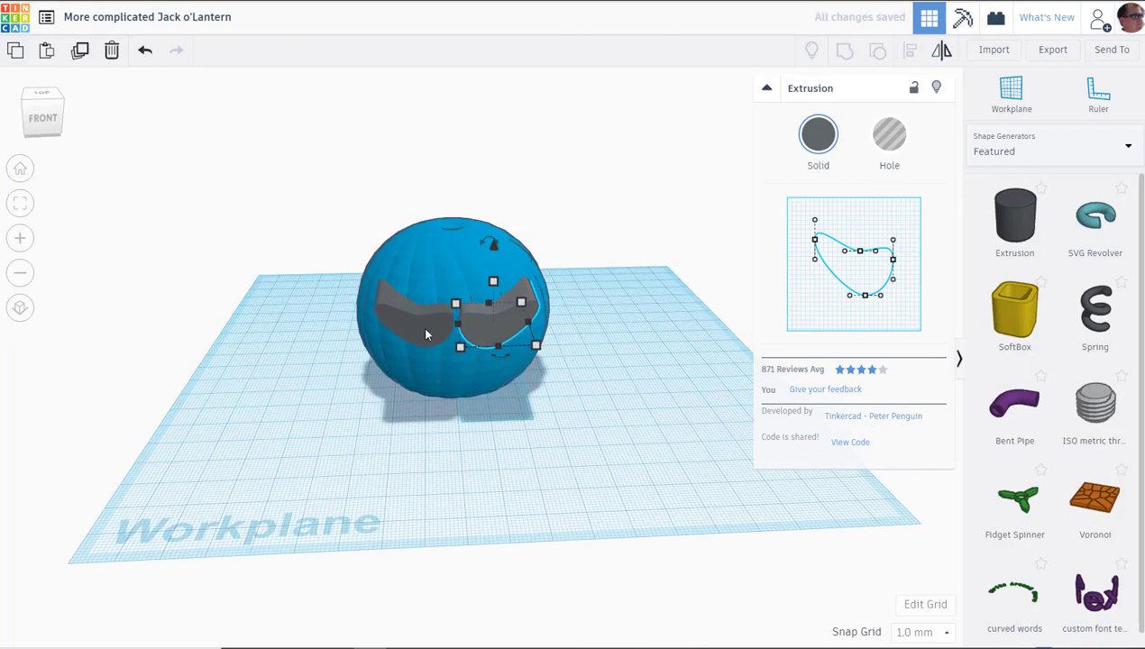
pyautogui.keyDown('shift'); pyautogui.click(426, 334); pyautogui.keyUp('shift')
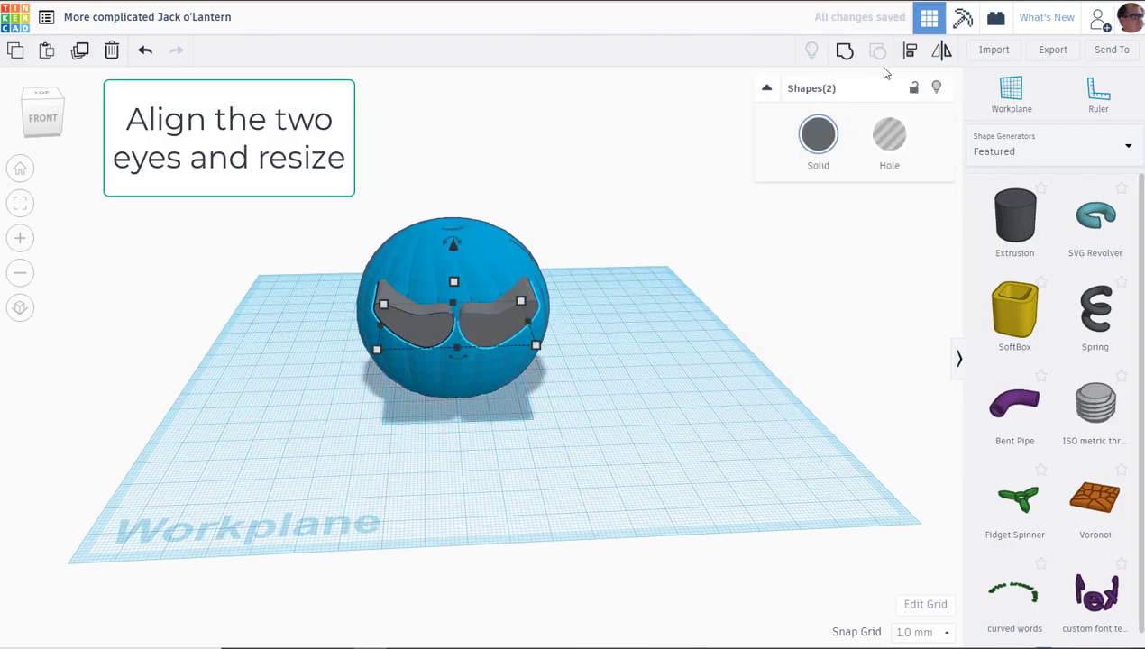
pyautogui.click(908, 52)
pyautogui.click(351, 352)
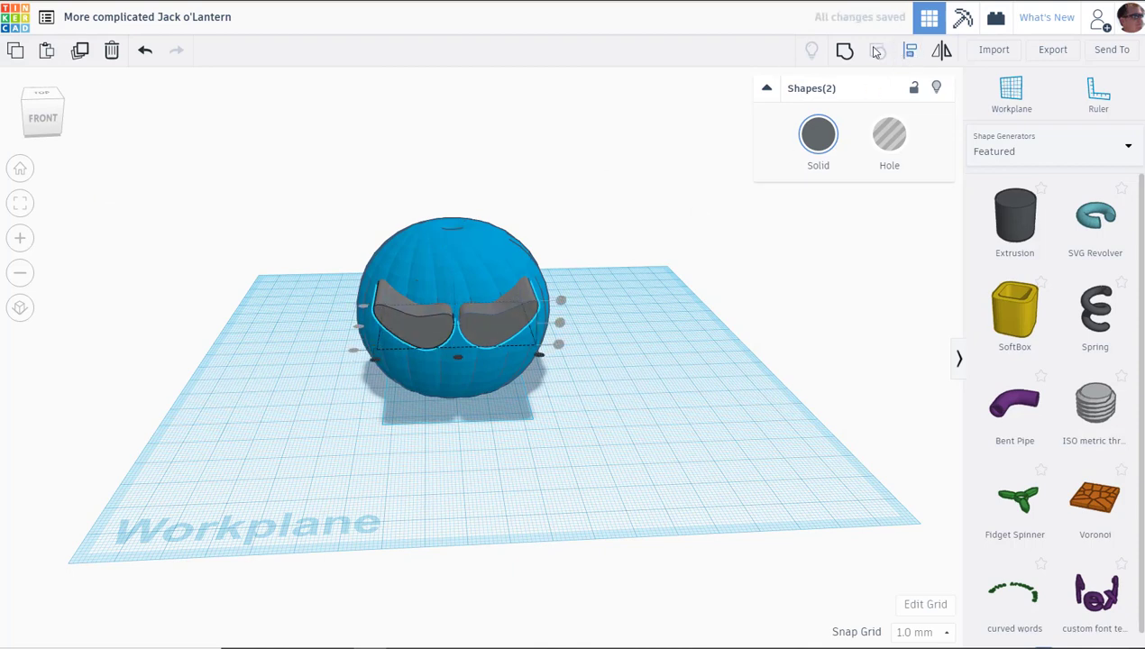
pyautogui.click(843, 52)
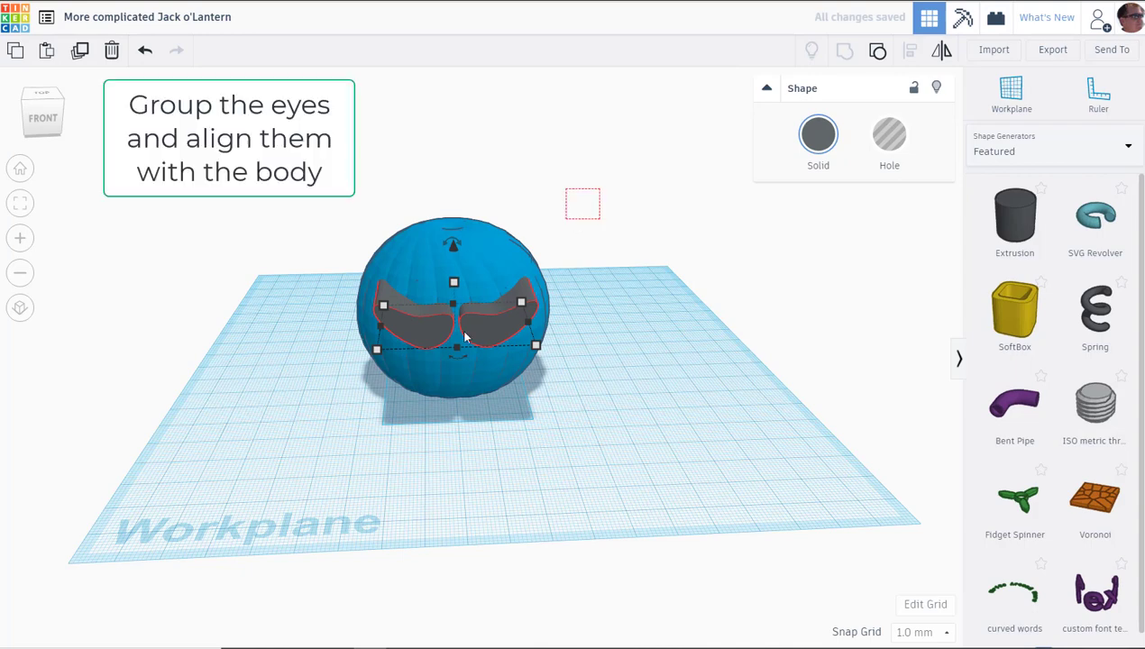
# Step: Centre the grouped eyes across the width of the pumpkin body
pyautogui.keyDown('shift'); pyautogui.click(404, 388); pyautogui.keyUp('shift')
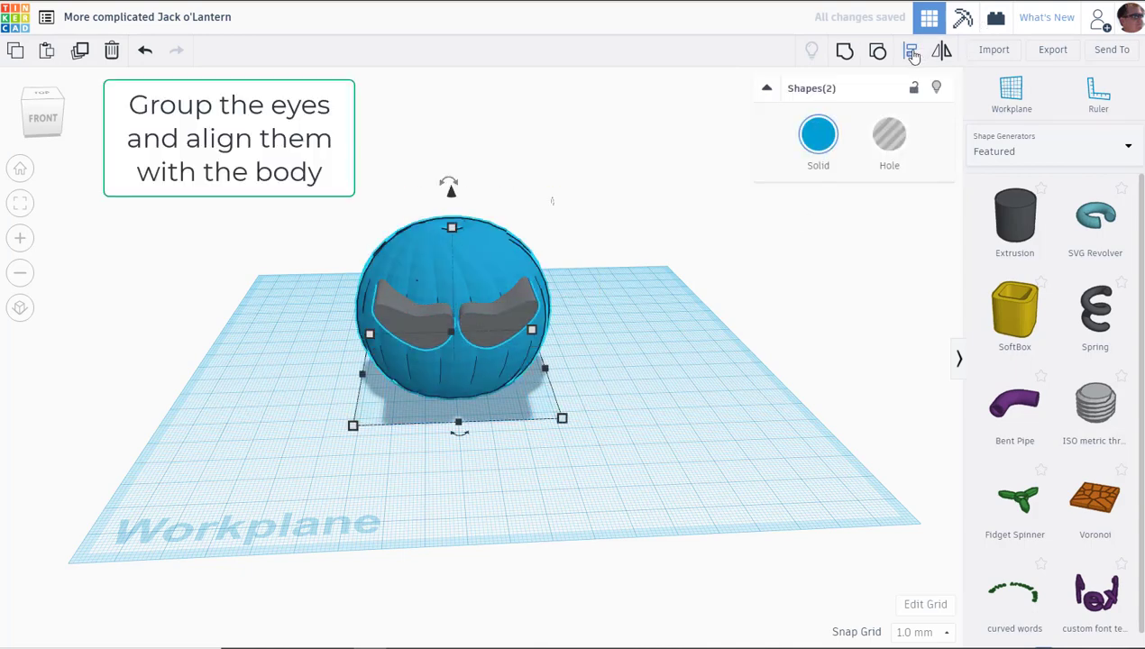
pyautogui.click(910, 51)
pyautogui.click(459, 437)
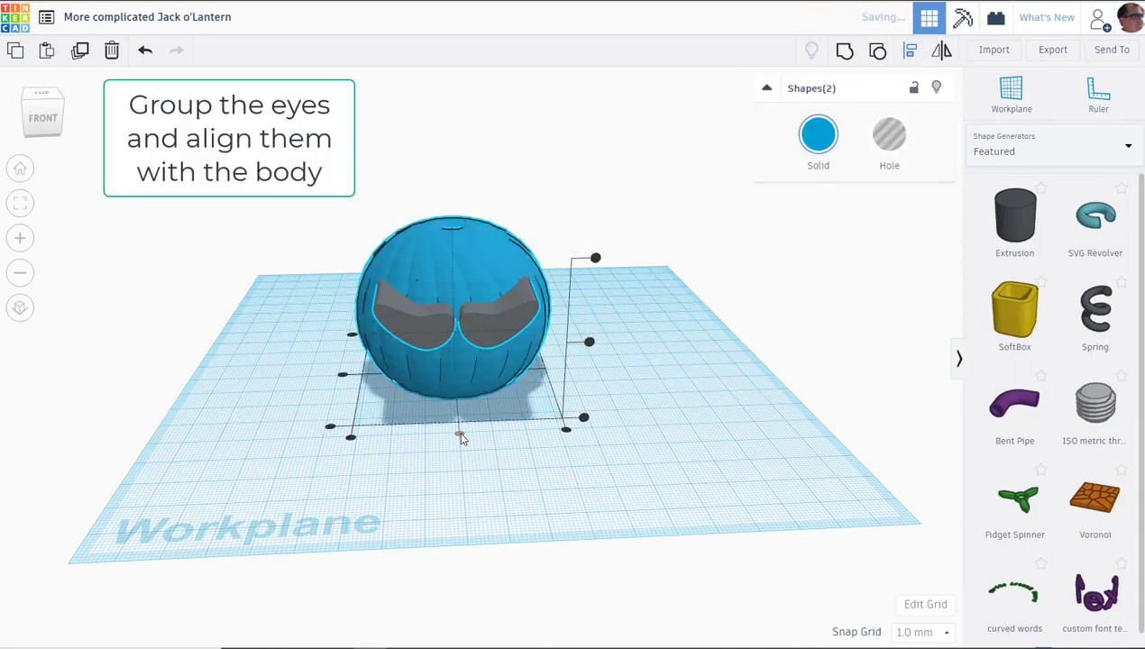
pyautogui.click(494, 323)
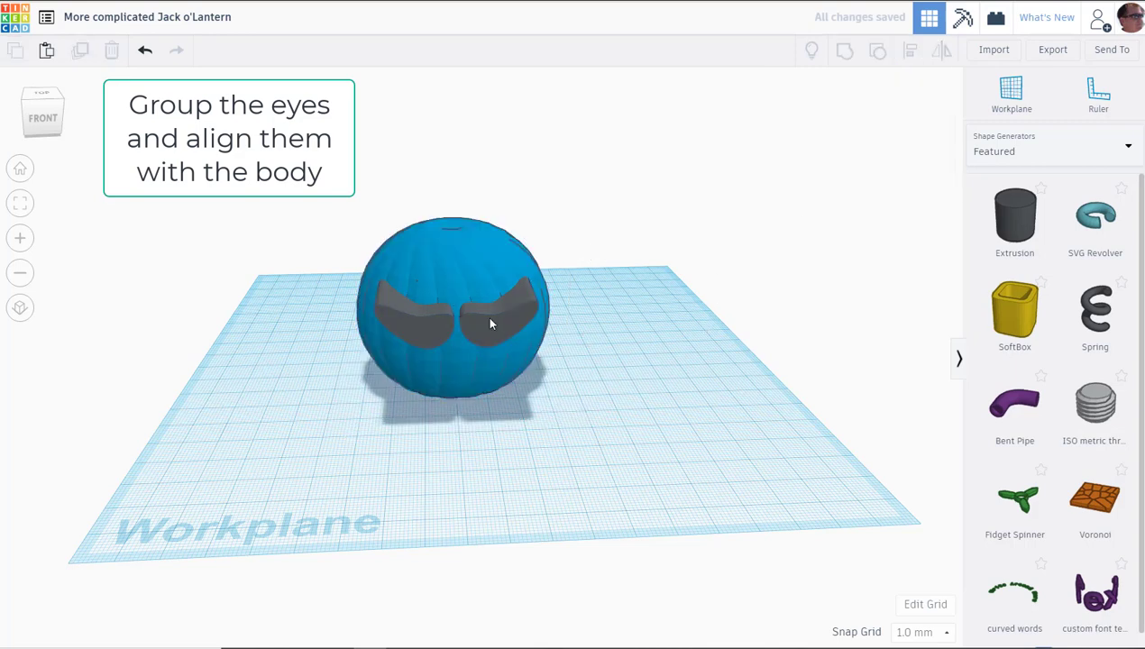
# Step: Turn the grouped eyes into a hole and group them with the pumpkin to cut the eye openings
pyautogui.click(486, 314)
pyautogui.click(886, 137)
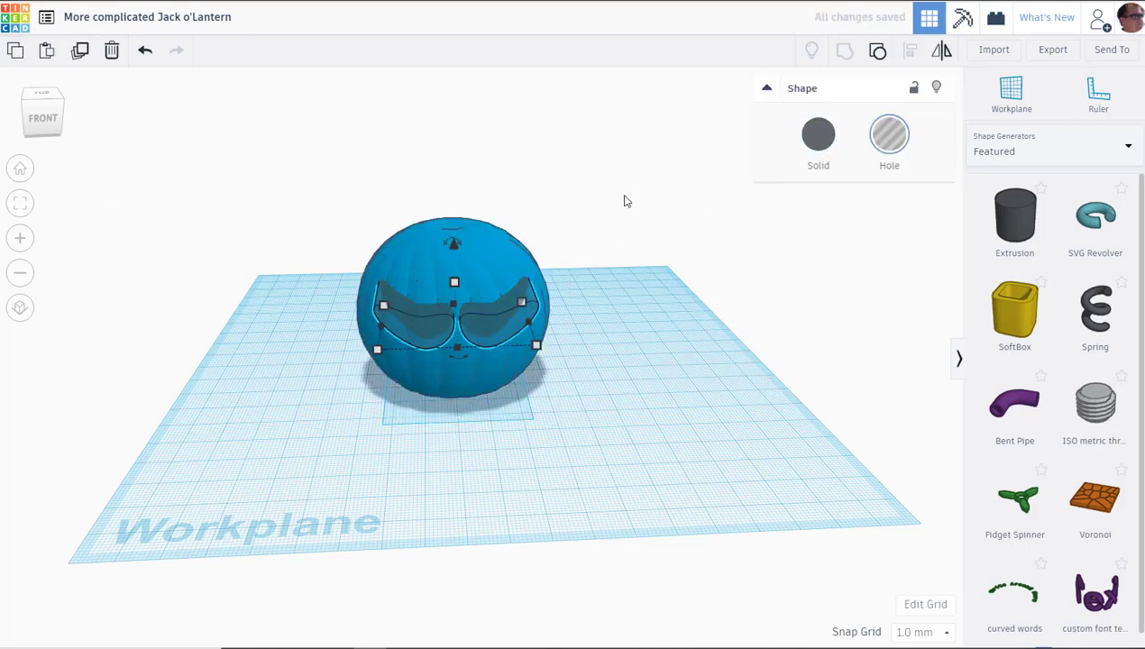
pyautogui.moveTo(339, 400); pyautogui.dragTo(325, 435)
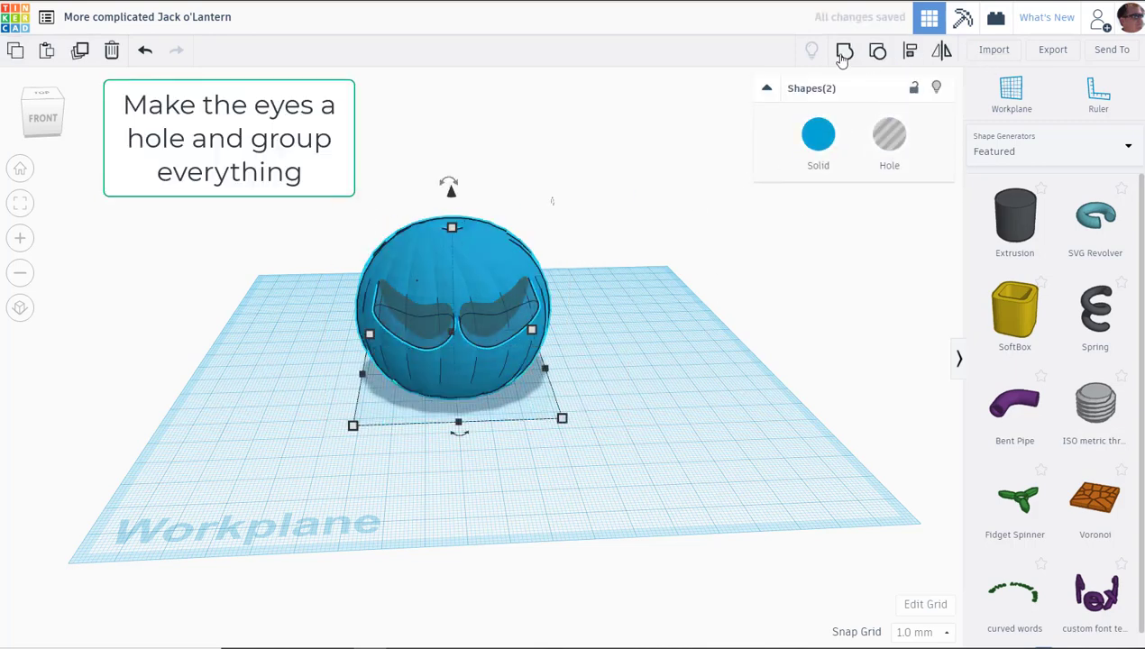
pyautogui.click(844, 52)
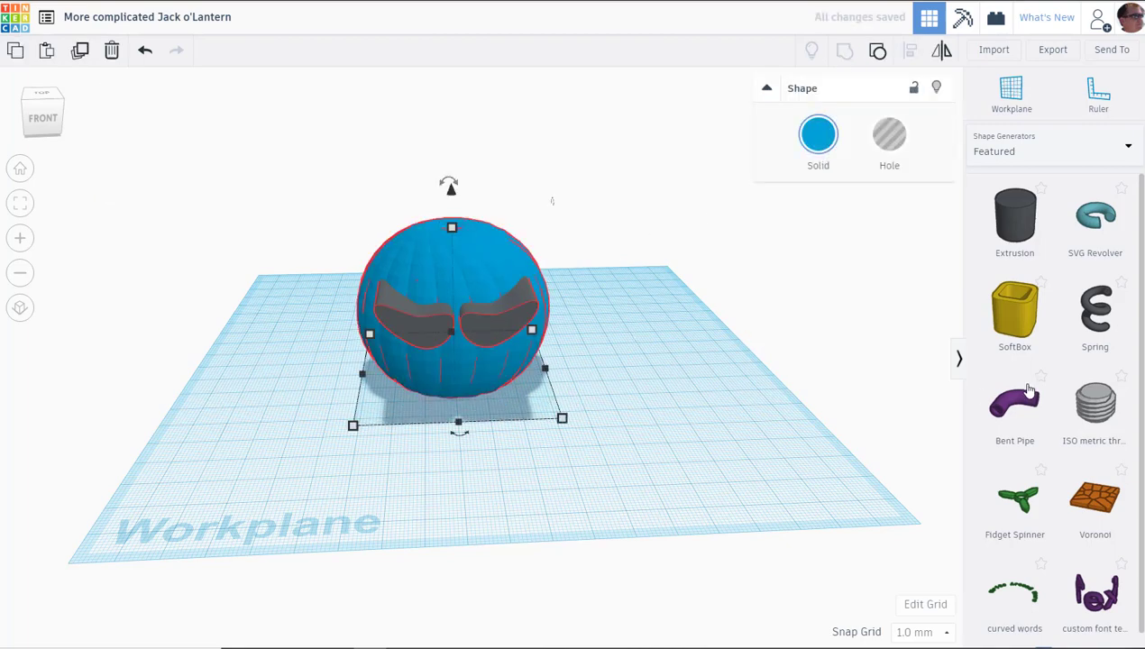
# Step: Place a Sphere from the Basic Shapes on the workplane in front of the pumpkin
pyautogui.moveTo(654, 350)
pyautogui.mouseDown(button='right')
pyautogui.moveTo(654, 327)
pyautogui.moveTo(655, 399)
pyautogui.moveTo(656, 366)
pyautogui.moveTo(646, 371)
pyautogui.mouseUp(button='right')
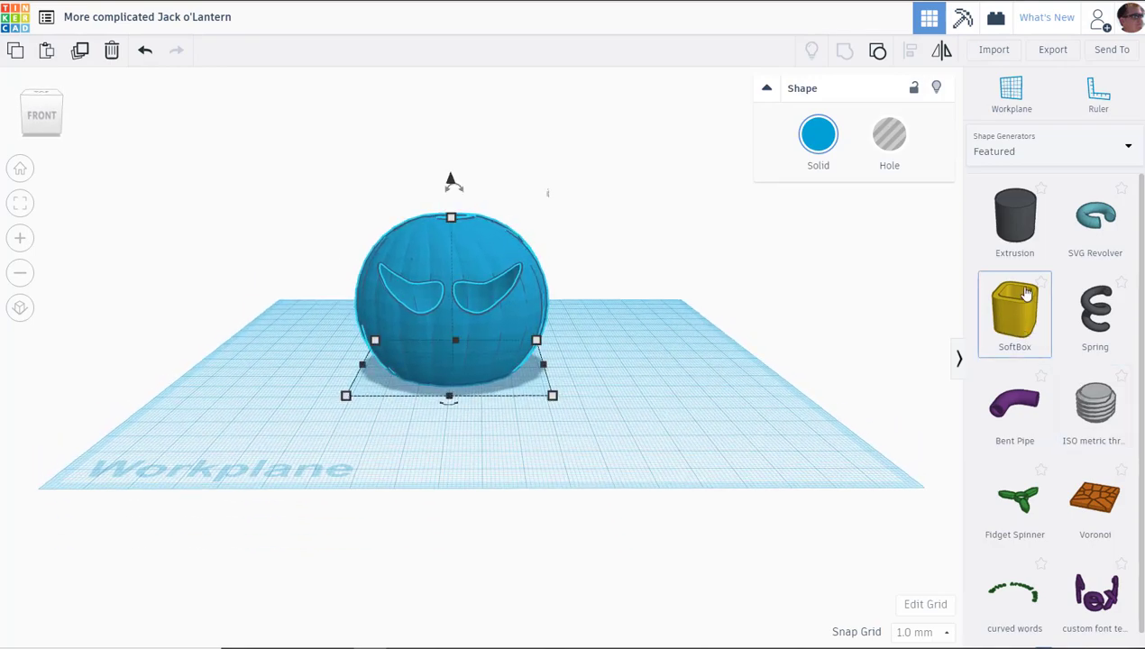
pyautogui.click(1018, 148)
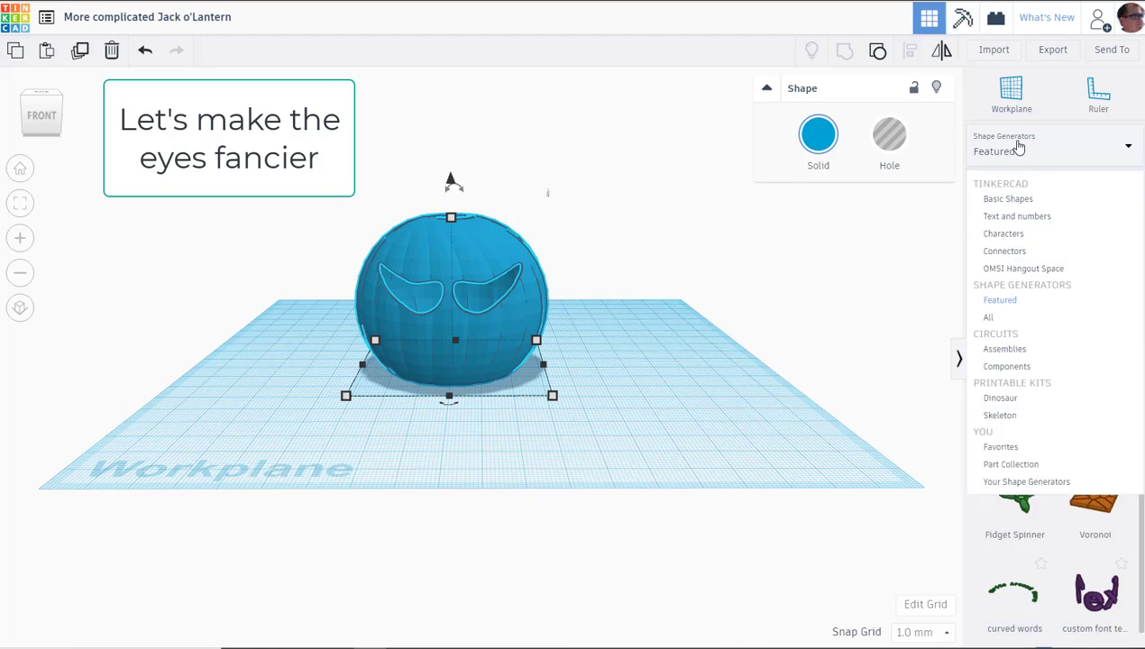
pyautogui.click(1009, 199)
pyautogui.moveTo(1015, 403); pyautogui.dragTo(516, 427)
# Step: Colour the carved pumpkin orange
pyautogui.keyDown('shift'); pyautogui.click(460, 339); pyautogui.keyUp('shift')
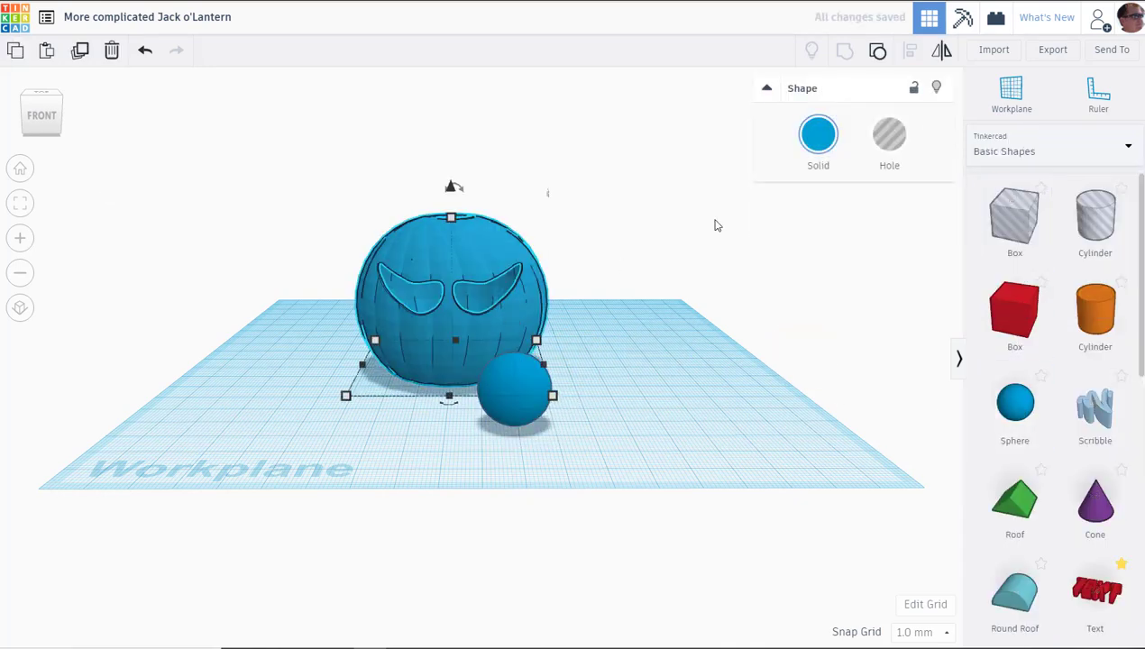
pyautogui.click(818, 146)
pyautogui.click(824, 249)
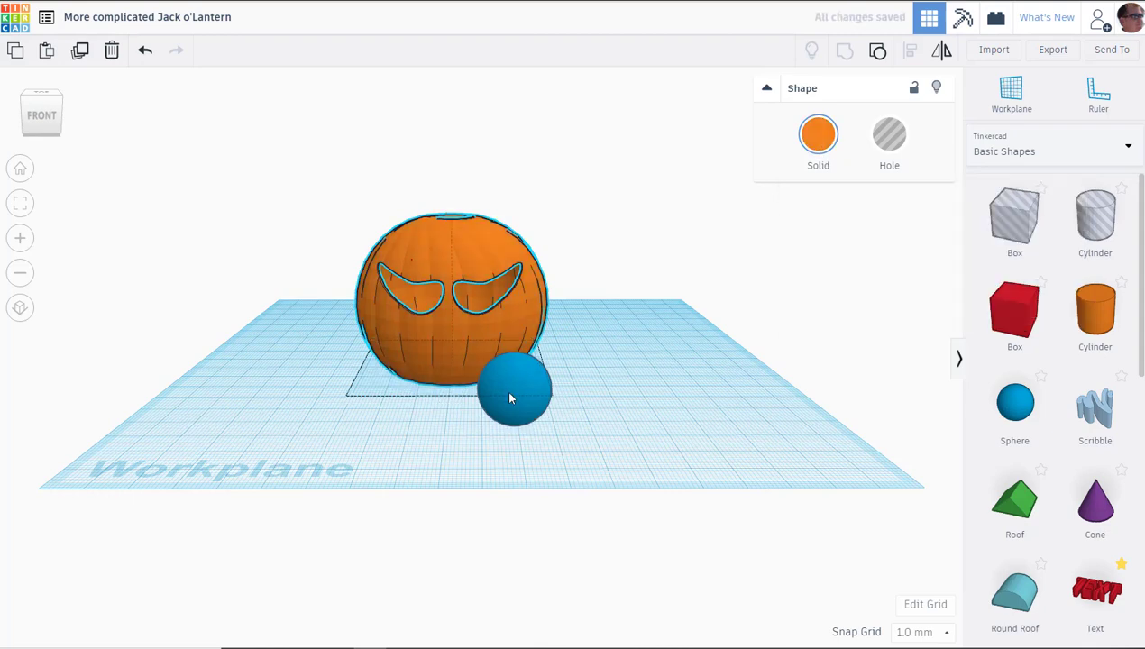
# Step: Colour the sphere in front of the pumpkin yellow
pyautogui.click(505, 389)
pyautogui.click(834, 141)
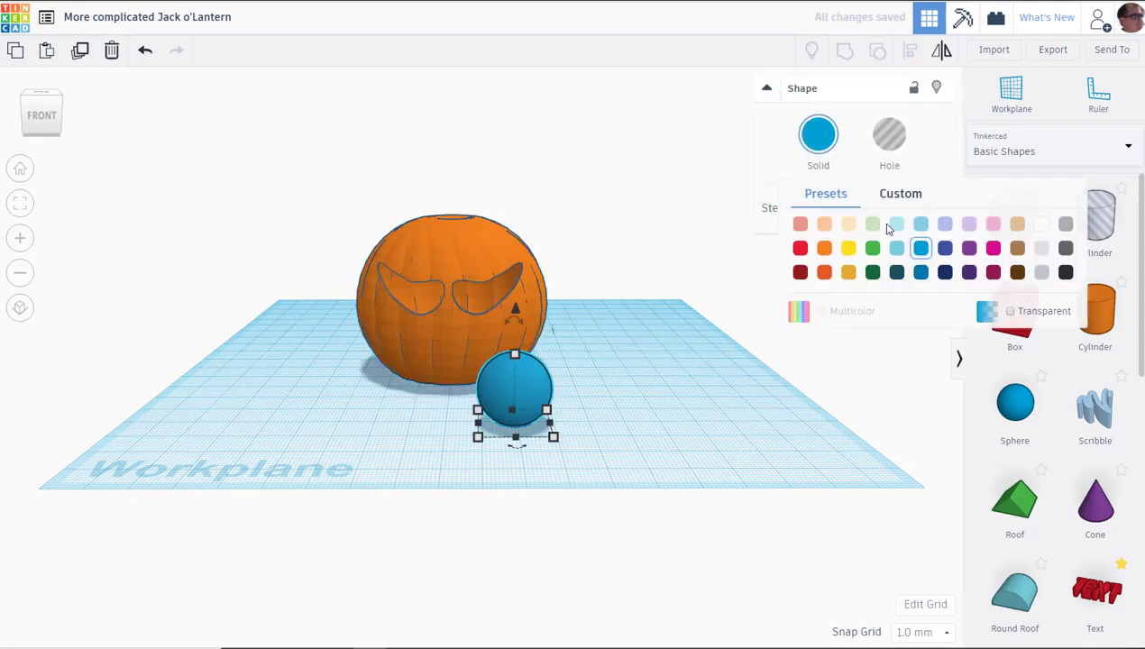
pyautogui.click(848, 249)
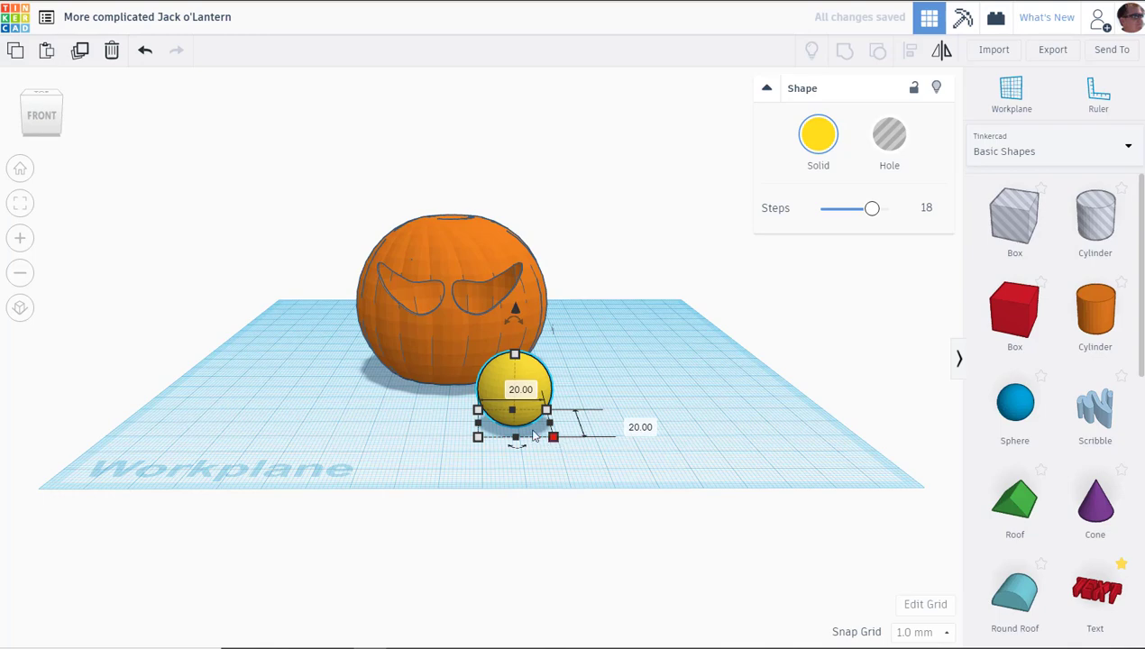
# Step: Shrink the yellow sphere to 6 mm and set it 24 mm above the workplane in the pumpkin's right-hand eye opening
pyautogui.keyDown('shift'); pyautogui.moveTo(533, 436); pyautogui.dragTo(488, 321); pyautogui.keyUp('shift')
pyautogui.moveTo(562, 458); pyautogui.dragTo(488, 394, button='right')
pyautogui.scroll(6, 488, 394)
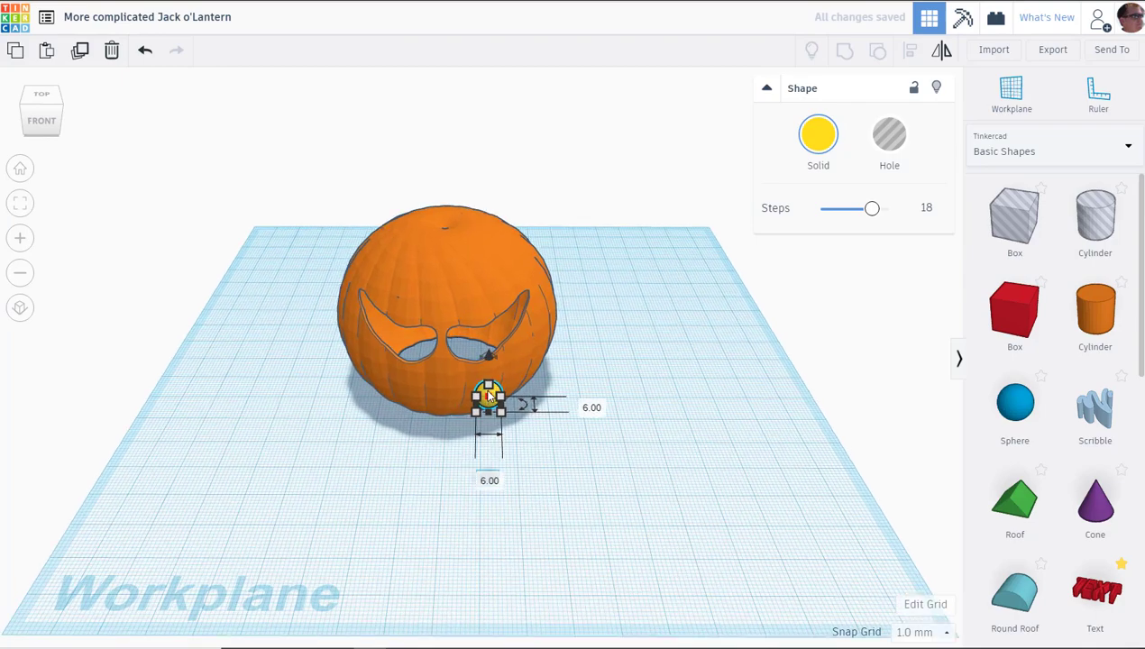
pyautogui.moveTo(481, 413); pyautogui.dragTo(460, 305)
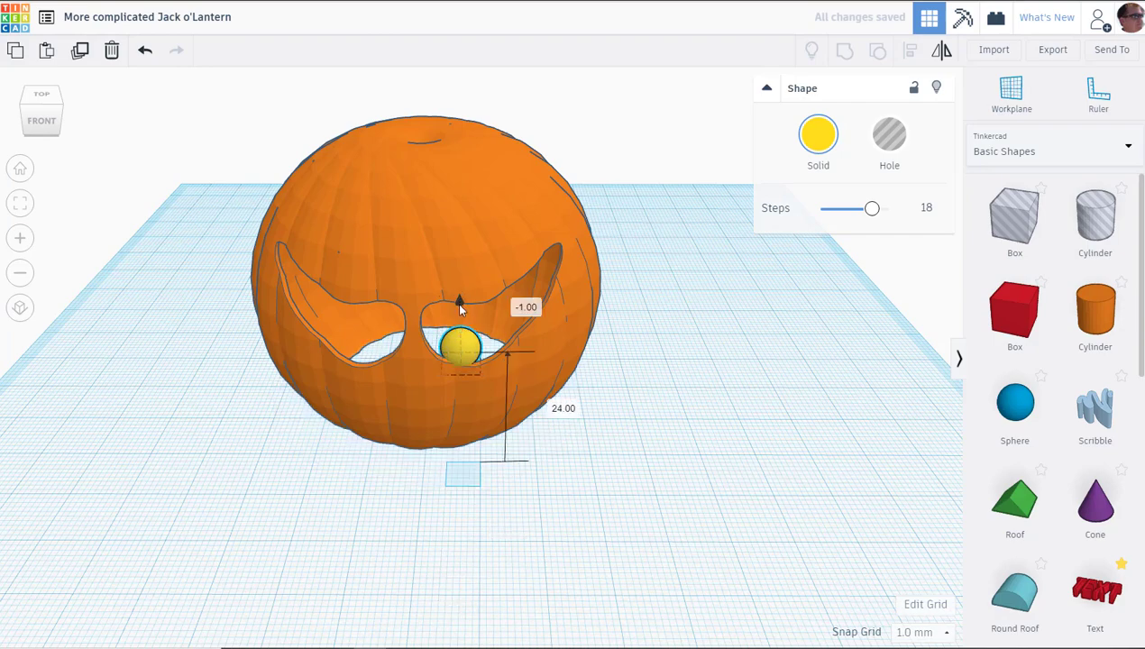
pyautogui.moveTo(530, 419); pyautogui.dragTo(528, 409, button='right')
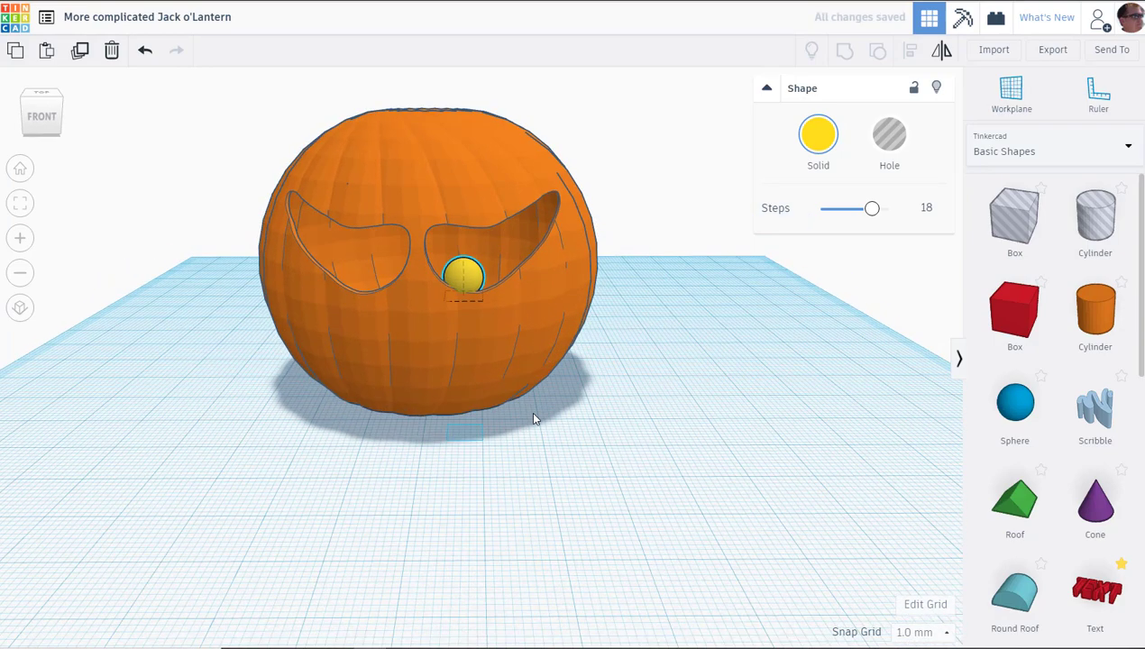
# Step: Duplicate the yellow eyeball and shift the copy sideways into the pumpkin's left-hand eye opening
pyautogui.click(79, 58)
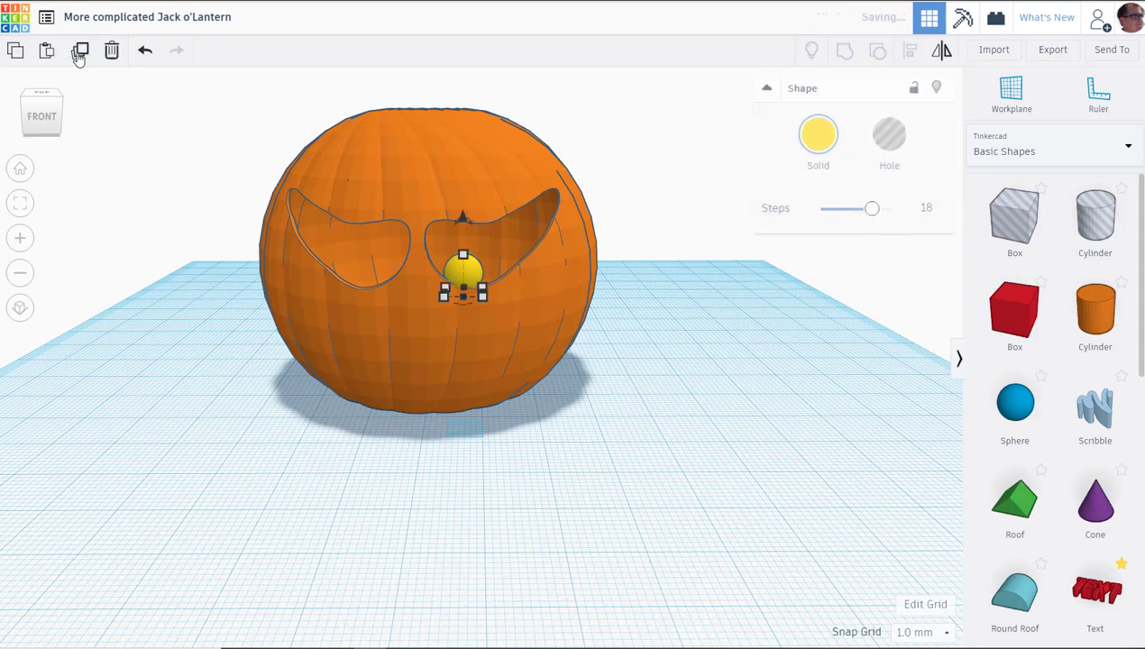
pyautogui.press('Left')
pyautogui.press('Left')
pyautogui.press('Left')
pyautogui.press('Left')
pyautogui.press('Left')
pyautogui.press('Left')
pyautogui.press('Left')
pyautogui.press('Left')
pyautogui.press('Left')
pyautogui.press('Left')
pyautogui.press('Left')
pyautogui.press('Left')
pyautogui.press('Left')
pyautogui.press('Left')
pyautogui.press('Left')
pyautogui.press('Left')
pyautogui.press('Left')
pyautogui.press('Left')
pyautogui.press('Left')
pyautogui.press('Left')
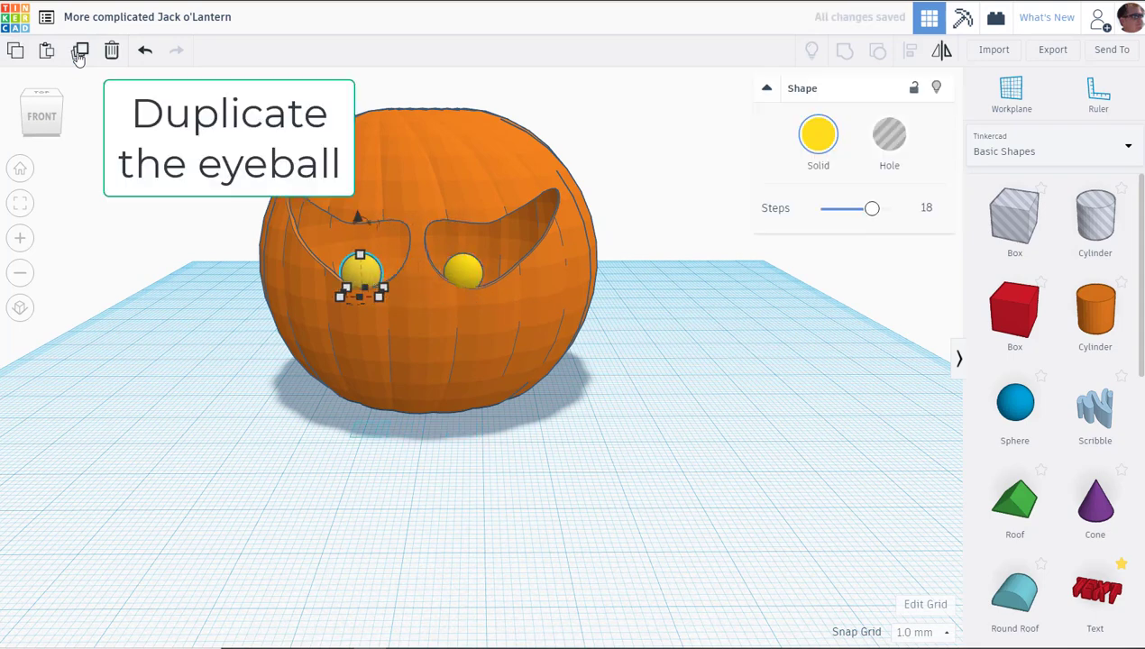
pyautogui.press('Right')
pyautogui.press('Right')
pyautogui.press('Right')
pyautogui.press('Right')
pyautogui.press('Right')
pyautogui.press('Right')
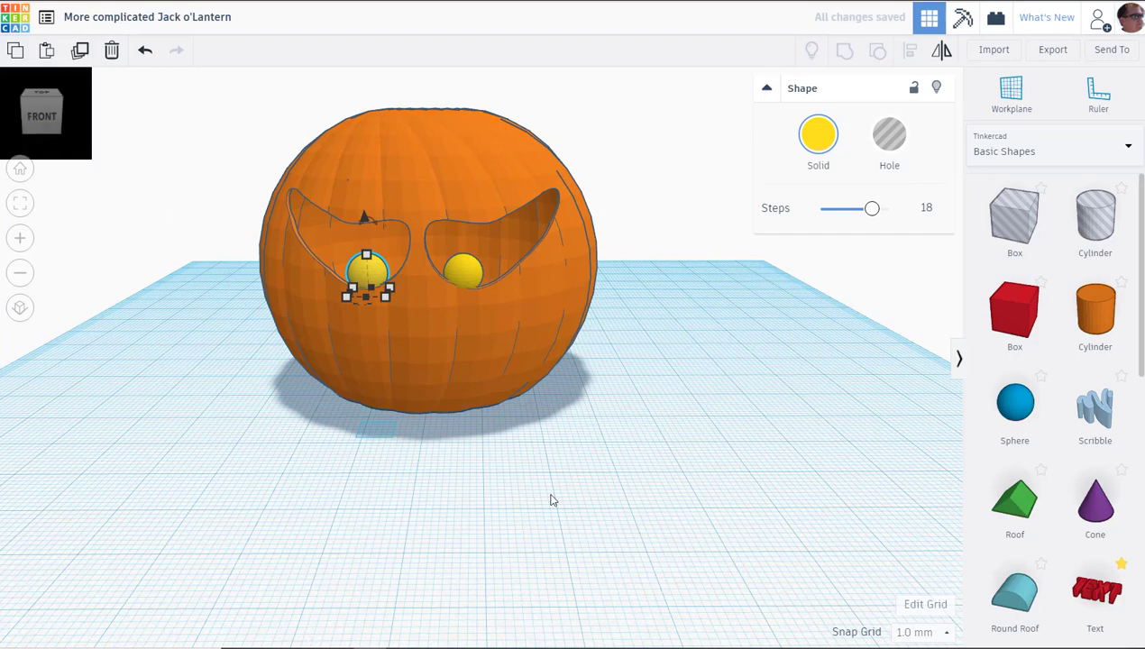
# Step: Group the pumpkin with both eyeballs and make the group multicolor so the orange and yellow are kept
pyautogui.moveTo(554, 500); pyautogui.dragTo(433, 328, button='right')
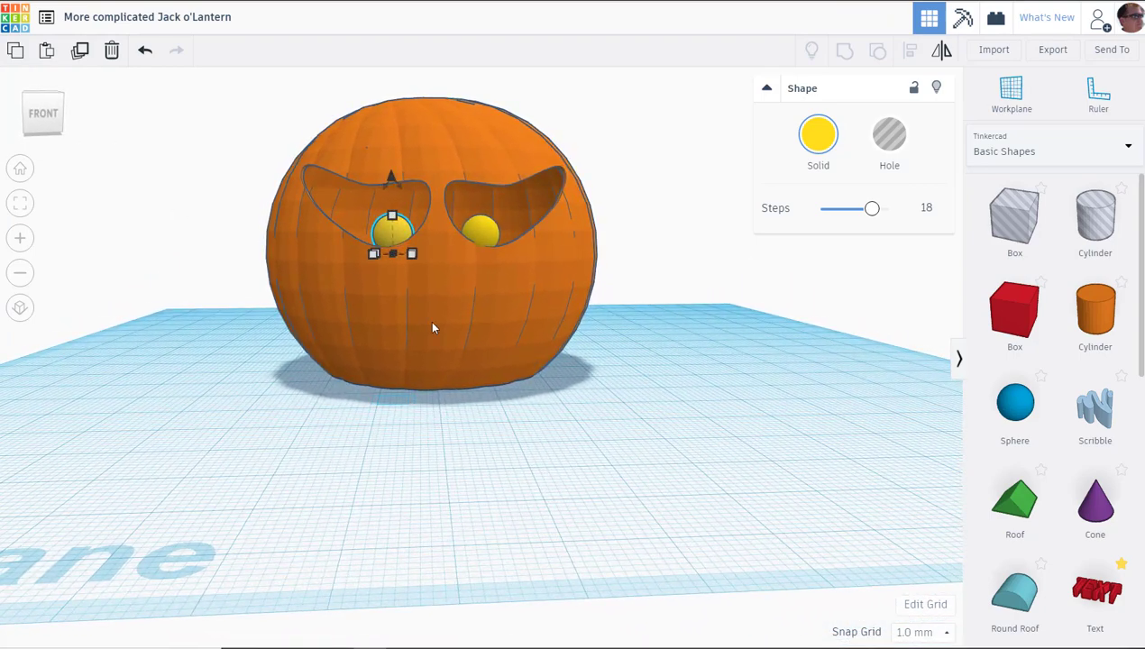
pyautogui.moveTo(686, 360); pyautogui.dragTo(679, 371, button='right')
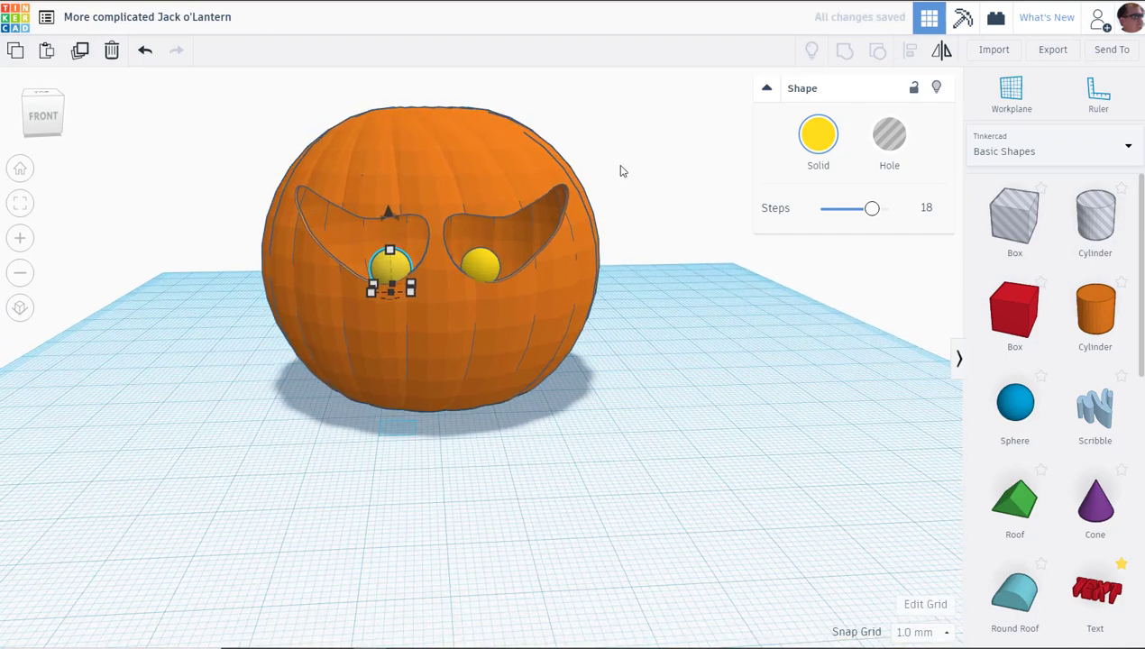
pyautogui.hotkey('ctrl', 'a')
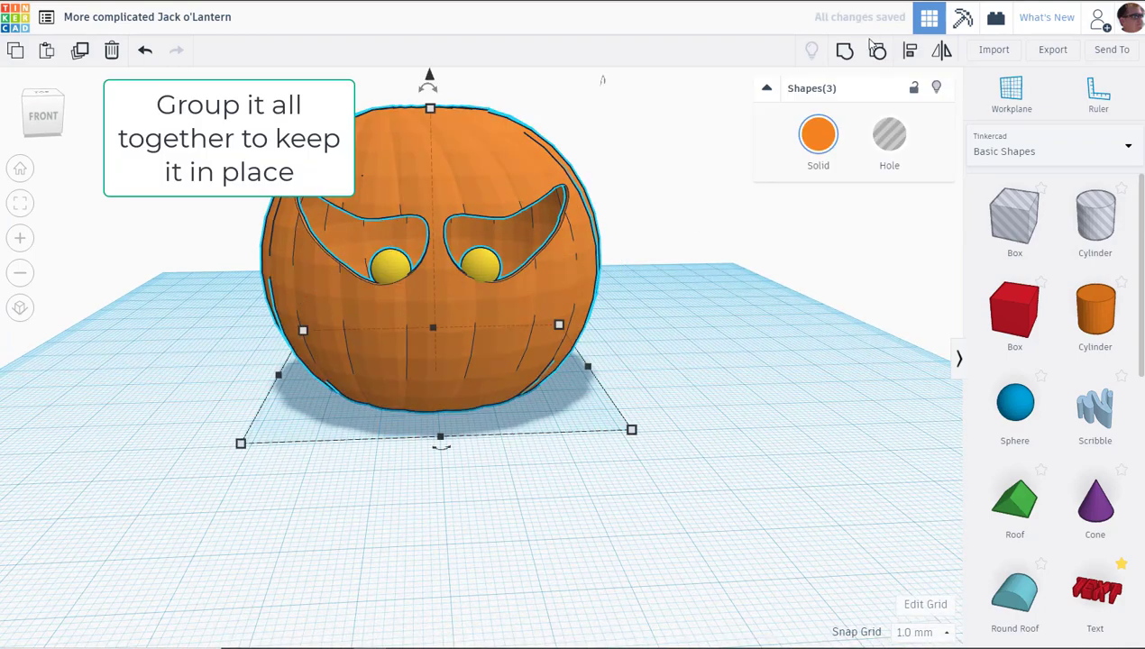
pyautogui.click(844, 52)
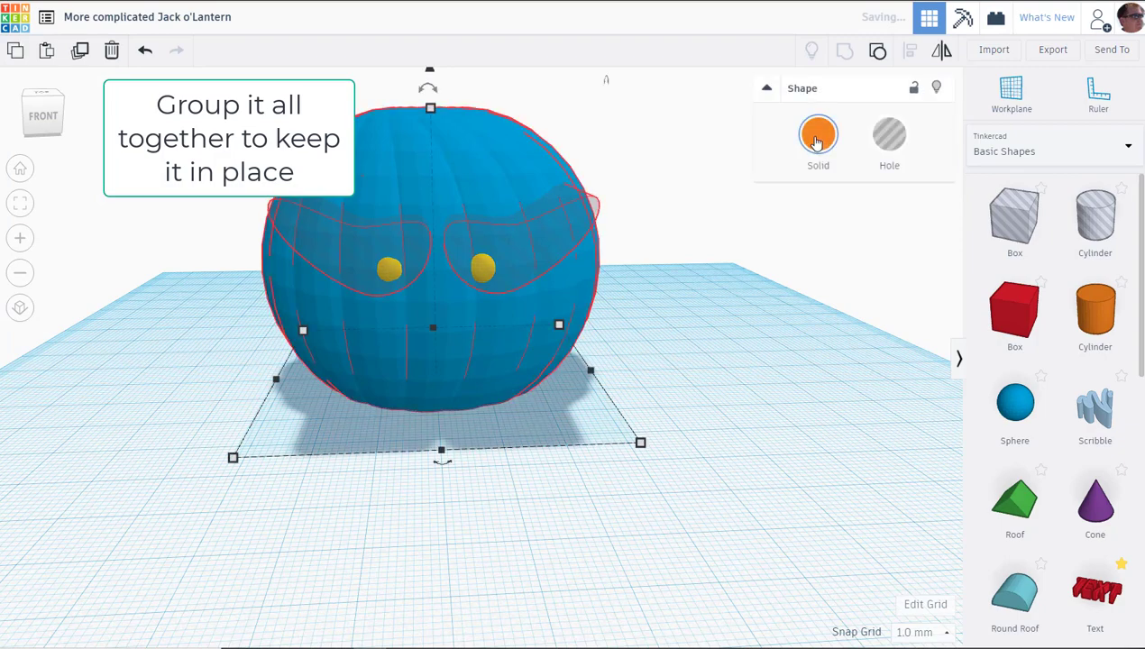
pyautogui.click(818, 136)
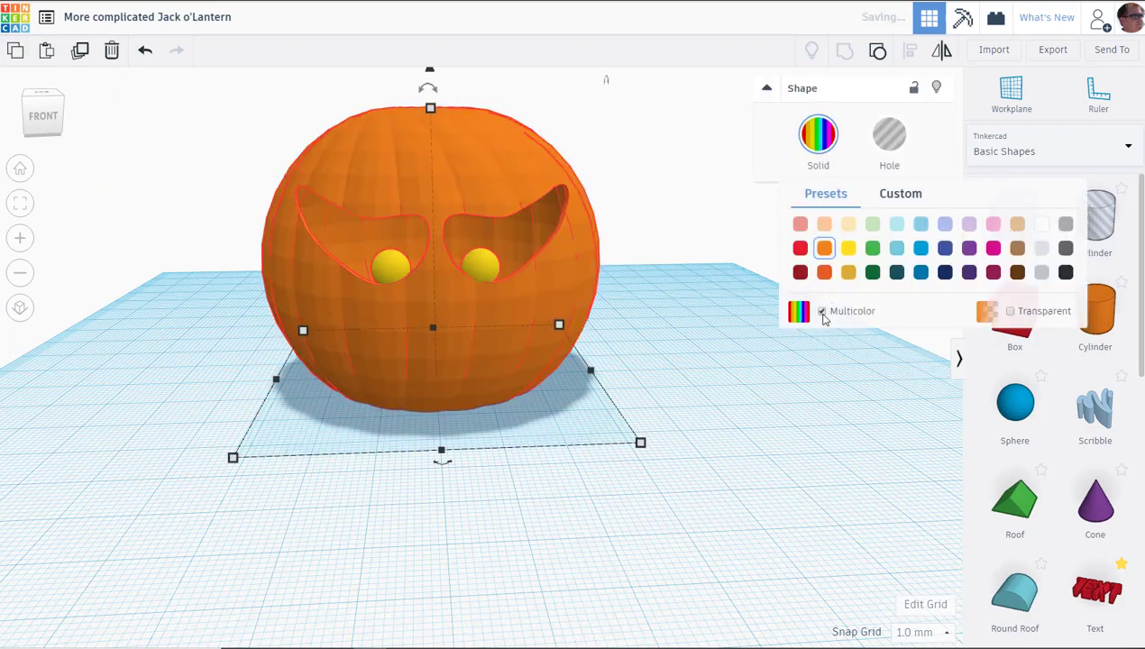
pyautogui.click(816, 439)
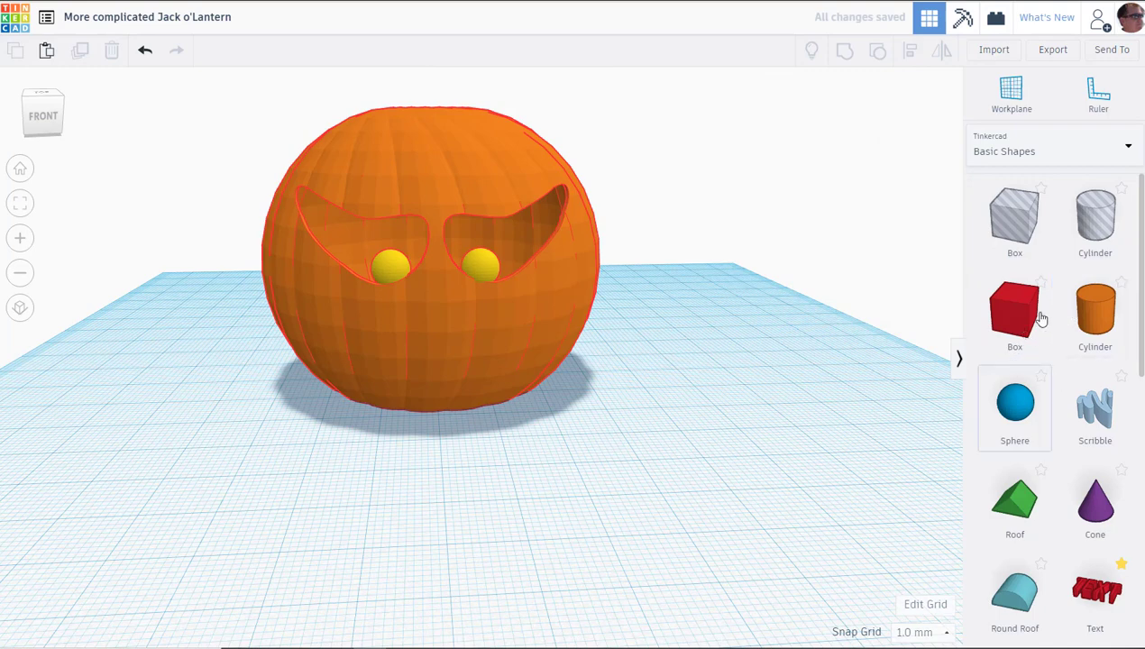
# Step: Place an Extrusion from the Featured shape generators in front of the pumpkin and stretch it to about the pumpkin's width
pyautogui.click(1033, 145)
pyautogui.click(1000, 300)
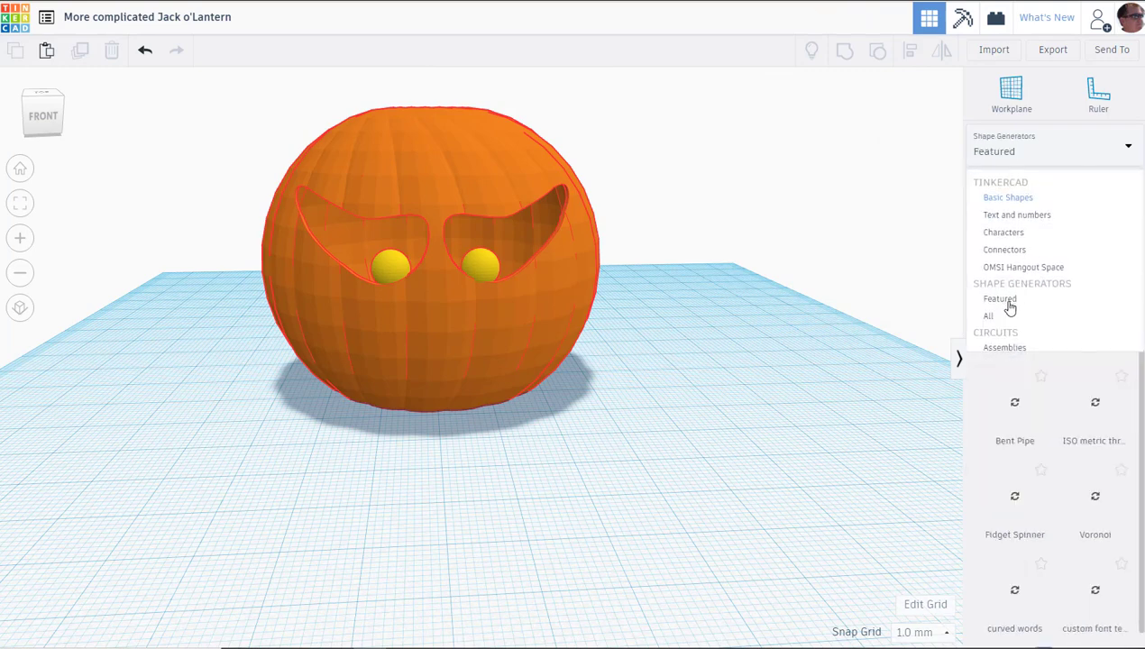
pyautogui.moveTo(1014, 221); pyautogui.dragTo(304, 473)
pyautogui.moveTo(661, 394); pyautogui.dragTo(568, 459, button='right')
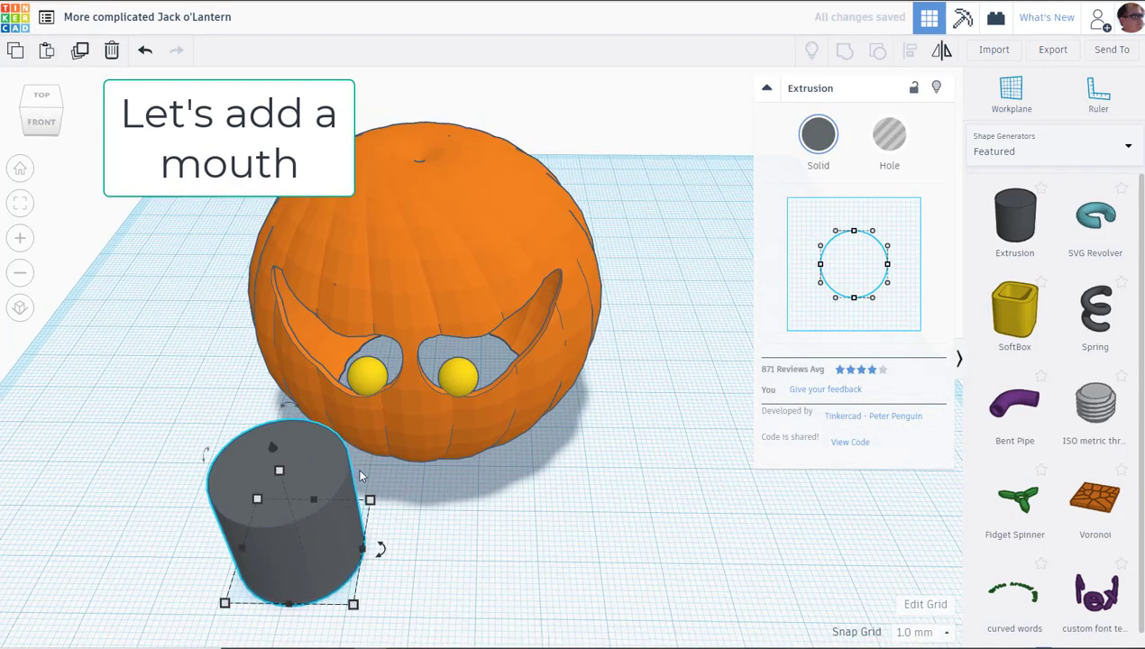
pyautogui.moveTo(378, 548); pyautogui.dragTo(586, 552)
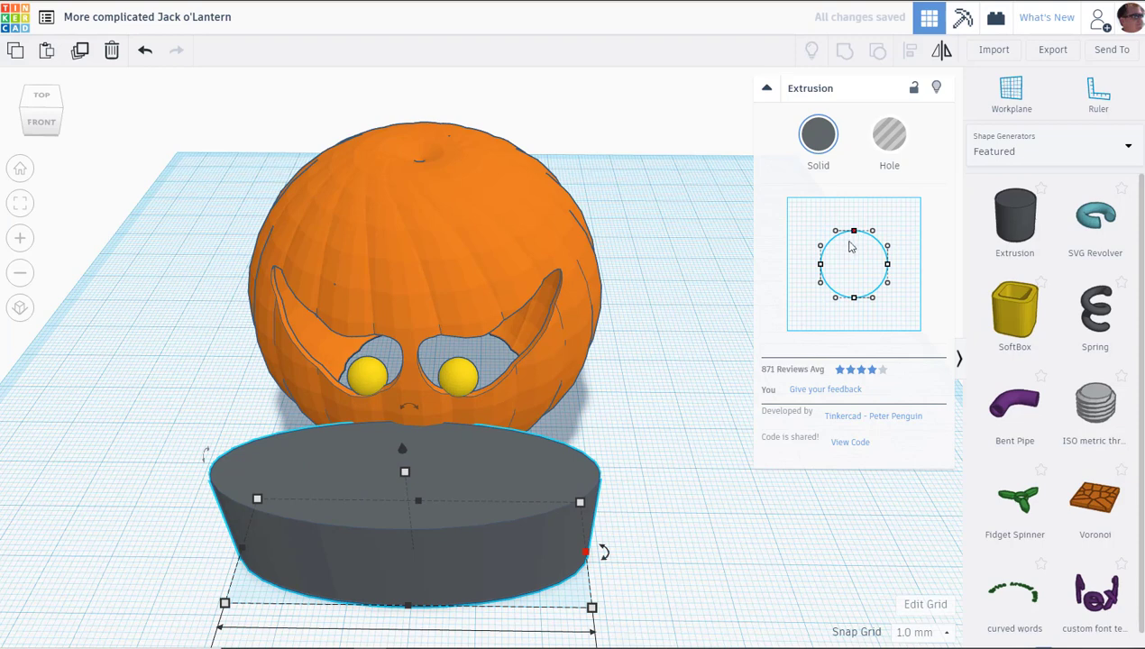
# Step: Reshape the extrusion's profile into a wide, upward-curving smile with raised corners and a deeper lower edge
pyautogui.moveTo(854, 232); pyautogui.dragTo(812, 259)
pyautogui.click(819, 265)
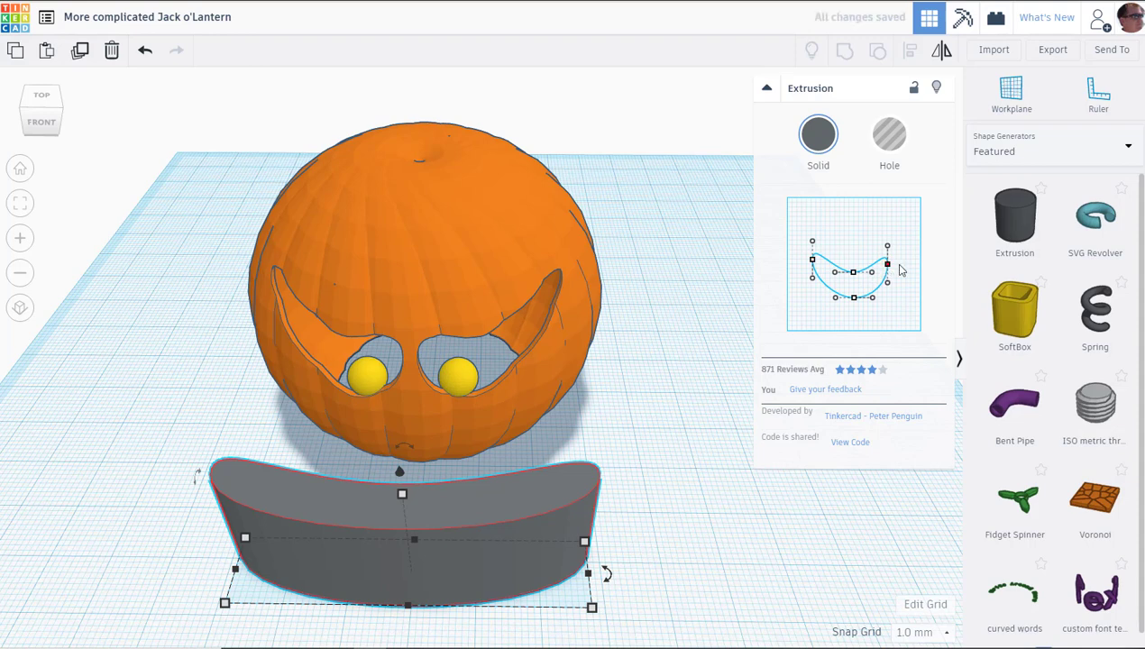
pyautogui.moveTo(888, 265); pyautogui.dragTo(903, 264)
pyautogui.click(854, 297)
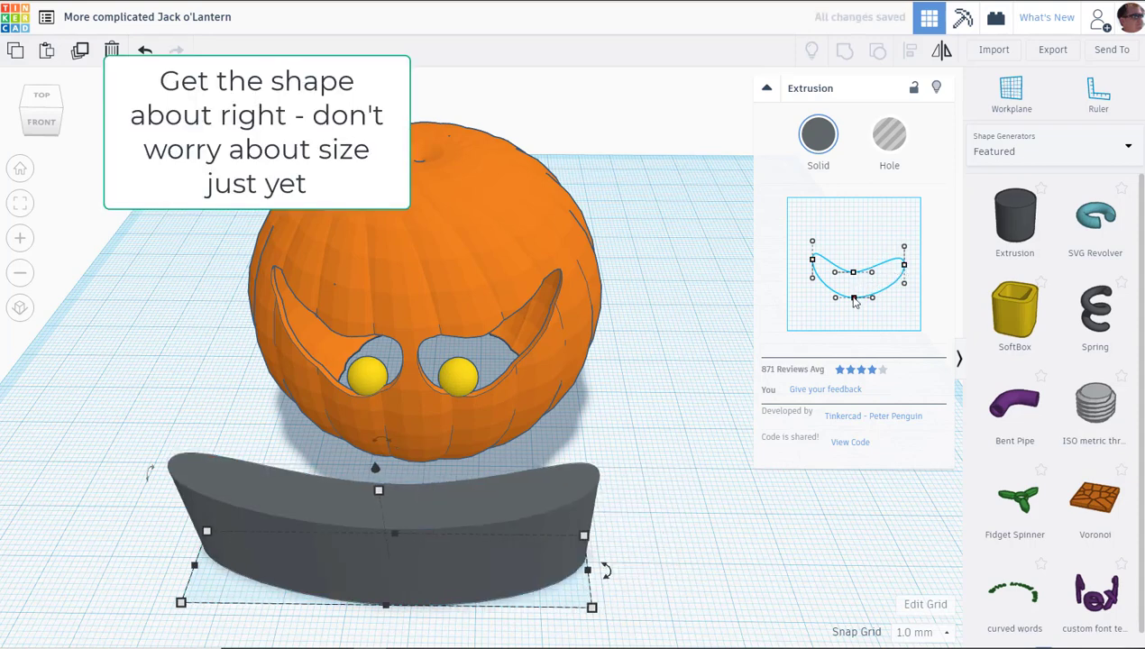
pyautogui.moveTo(854, 298); pyautogui.dragTo(812, 250)
pyautogui.click(905, 265)
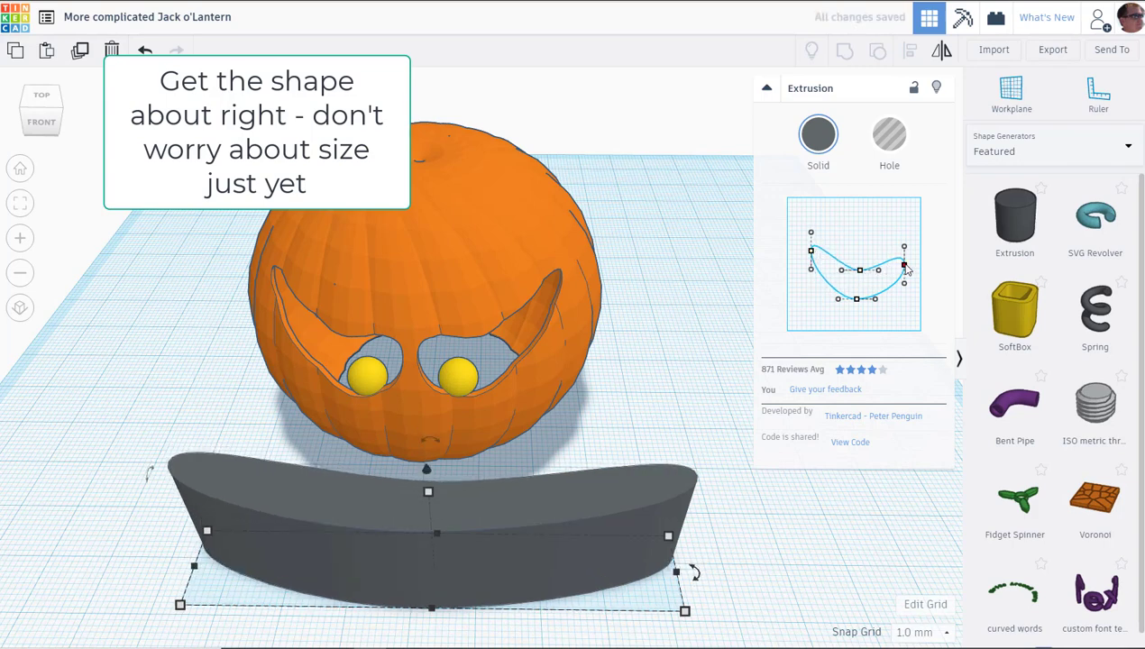
pyautogui.moveTo(907, 270); pyautogui.dragTo(860, 258)
pyautogui.click(860, 271)
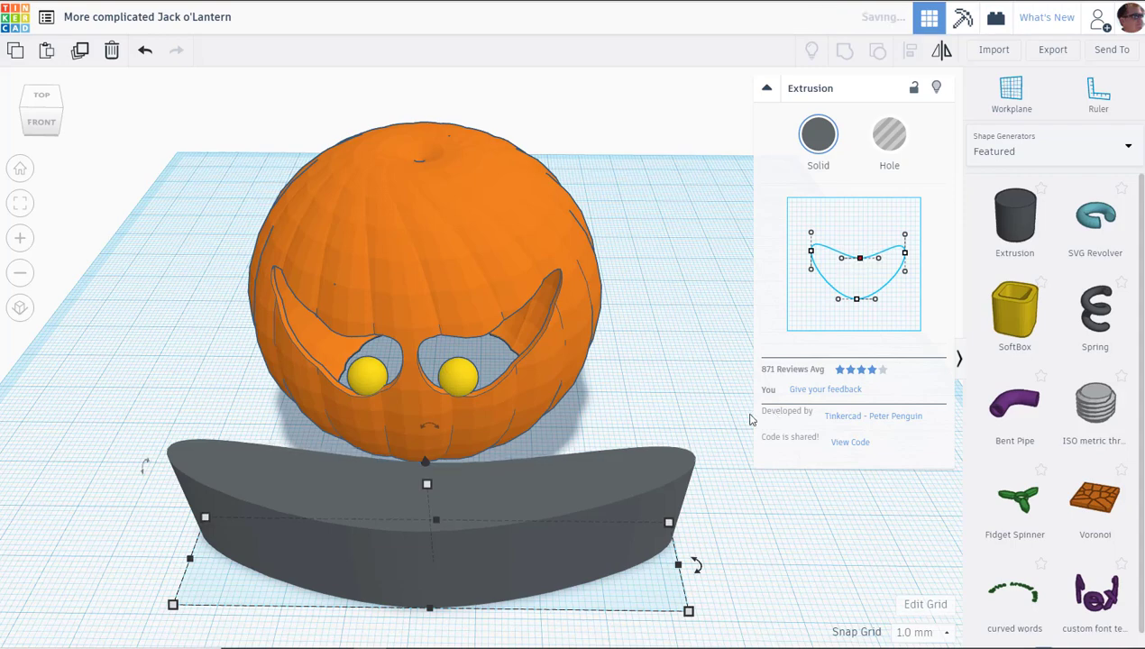
# Step: Scale the smile-shaped extrusion down to a smaller footprint in front of the pumpkin
pyautogui.click(785, 484)
pyautogui.moveTo(793, 475); pyautogui.dragTo(634, 527, button='right')
pyautogui.click(635, 526)
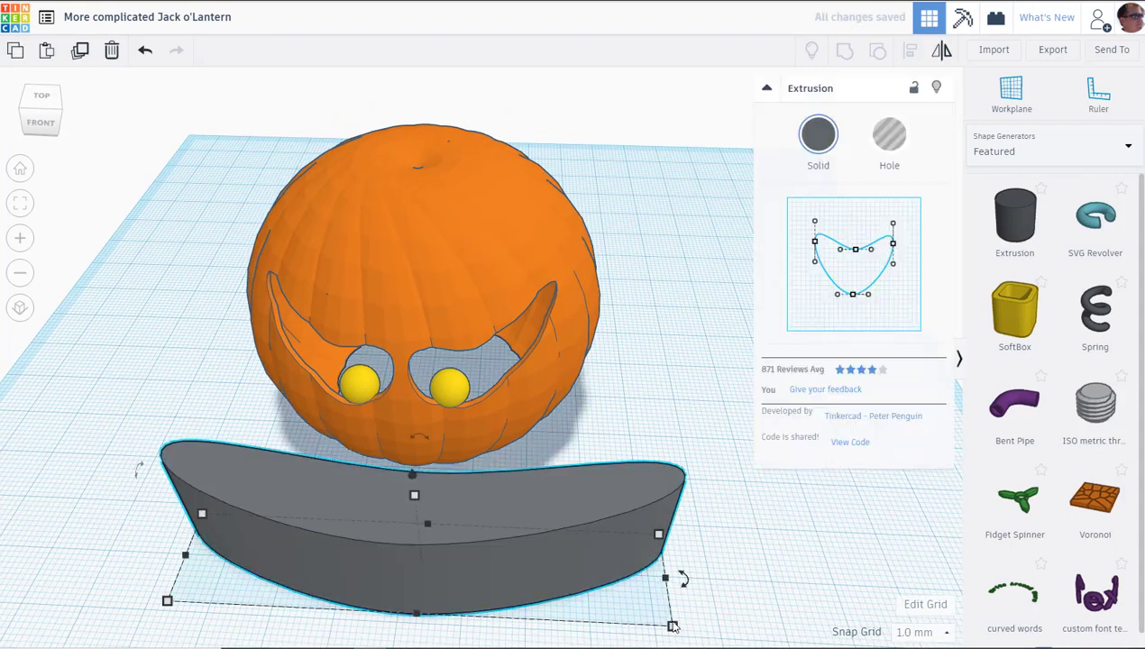
pyautogui.moveTo(672, 628); pyautogui.dragTo(430, 567)
# Step: Rotate the smile extrusion upright so that its curved profile faces the front like the pumpkin's eyes
pyautogui.moveTo(685, 544); pyautogui.dragTo(734, 350, button='right')
pyautogui.moveTo(715, 337)
pyautogui.mouseDown()
pyautogui.moveTo(766, 404)
pyautogui.moveTo(769, 427)
pyautogui.moveTo(730, 376)
pyautogui.moveTo(722, 340)
pyautogui.mouseUp()
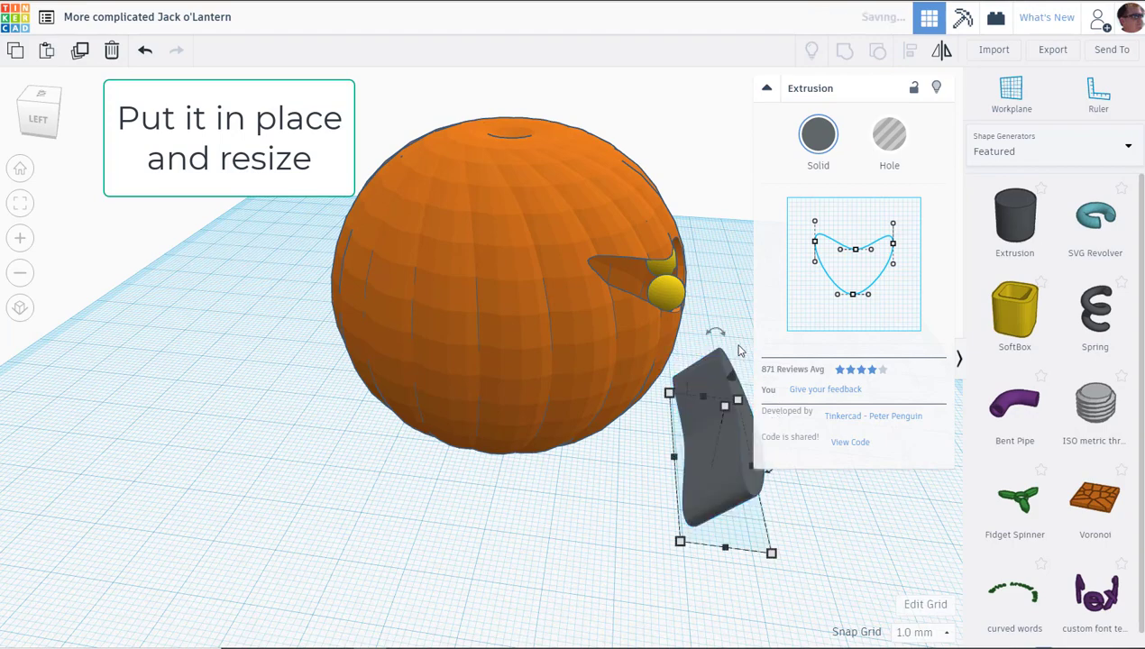
pyautogui.click(717, 336)
pyautogui.click(715, 388)
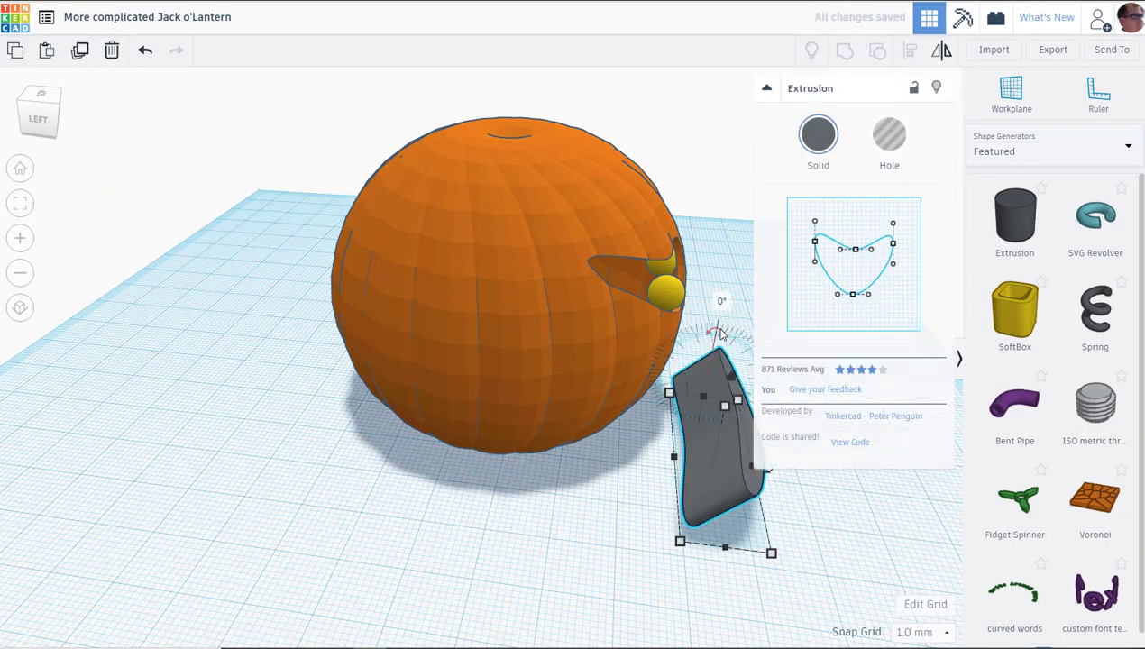
pyautogui.moveTo(719, 330); pyautogui.dragTo(747, 354)
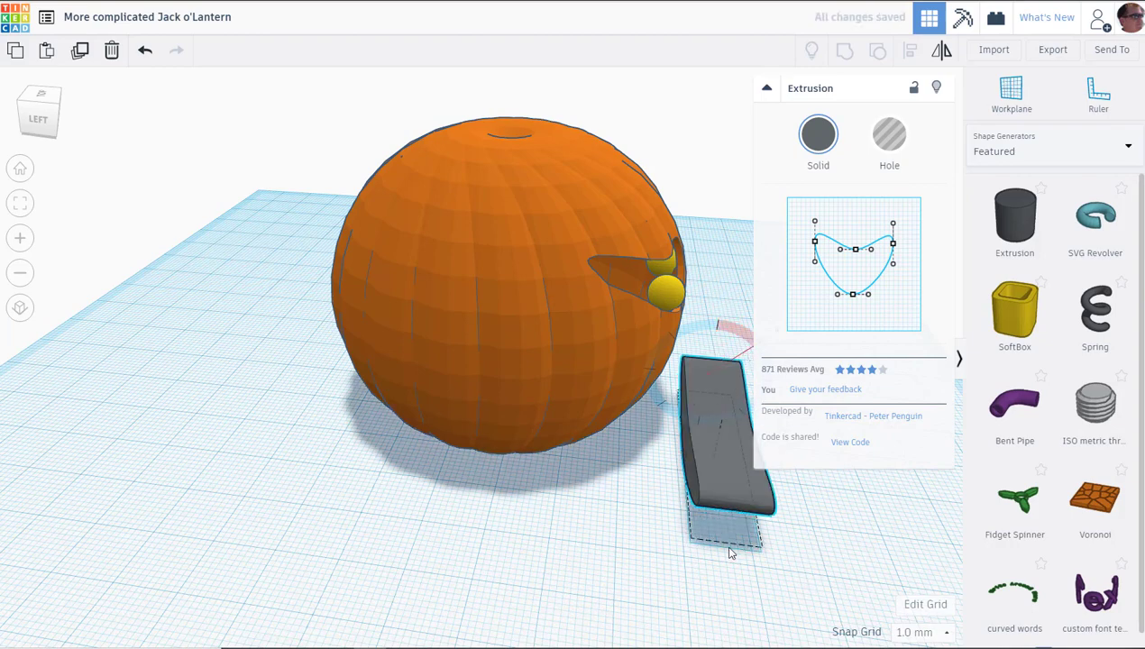
# Step: Raise the smile onto the pumpkin's face below the eyes, narrow it and set its height to 8 mm
pyautogui.moveTo(731, 555); pyautogui.dragTo(428, 324, button='right')
pyautogui.moveTo(441, 292); pyautogui.dragTo(438, 234)
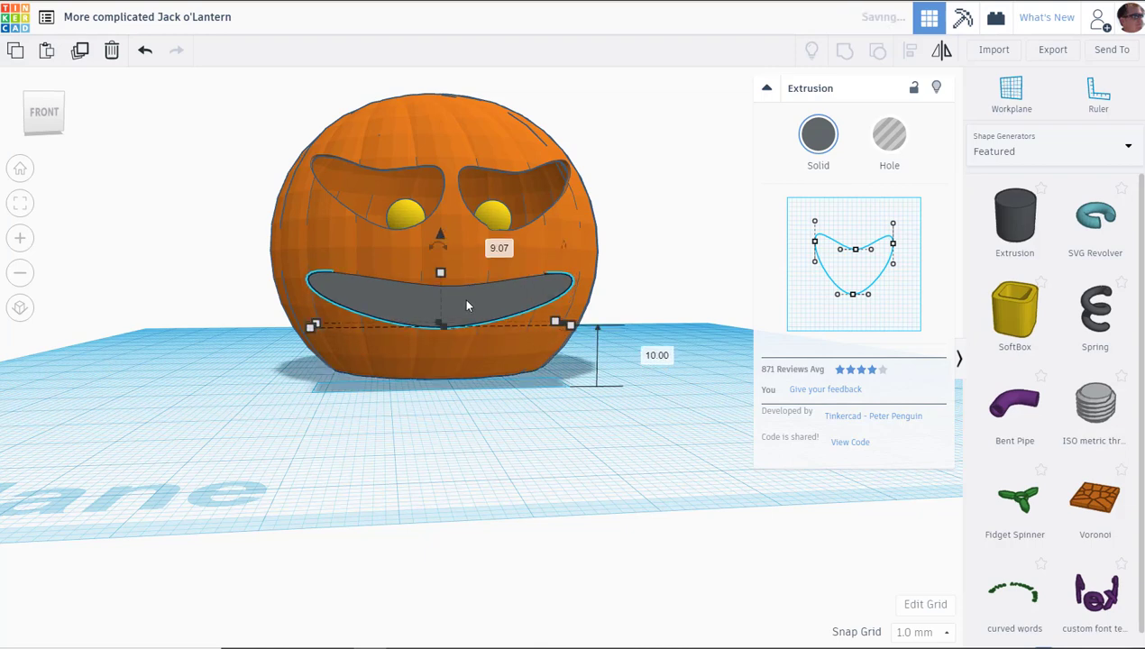
pyautogui.moveTo(468, 313); pyautogui.dragTo(468, 307)
pyautogui.moveTo(566, 321); pyautogui.dragTo(587, 451, button='right')
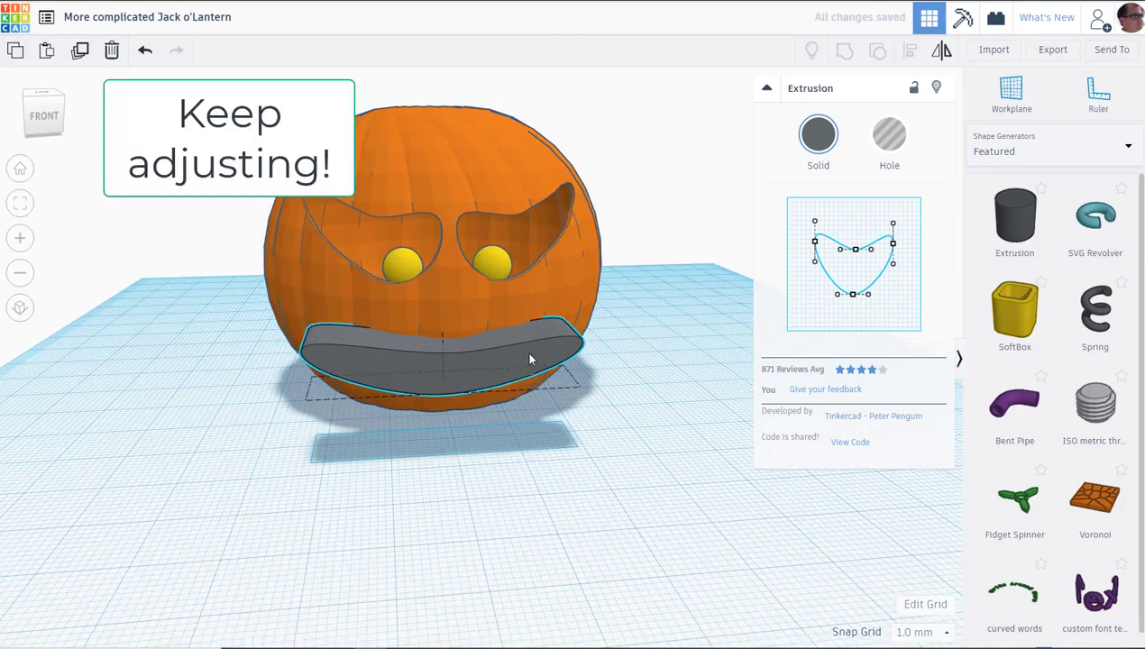
pyautogui.moveTo(581, 395); pyautogui.dragTo(512, 393)
pyautogui.moveTo(444, 363)
pyautogui.mouseDown()
pyautogui.moveTo(508, 362)
pyautogui.moveTo(463, 355)
pyautogui.moveTo(449, 321)
pyautogui.moveTo(448, 358)
pyautogui.mouseUp()
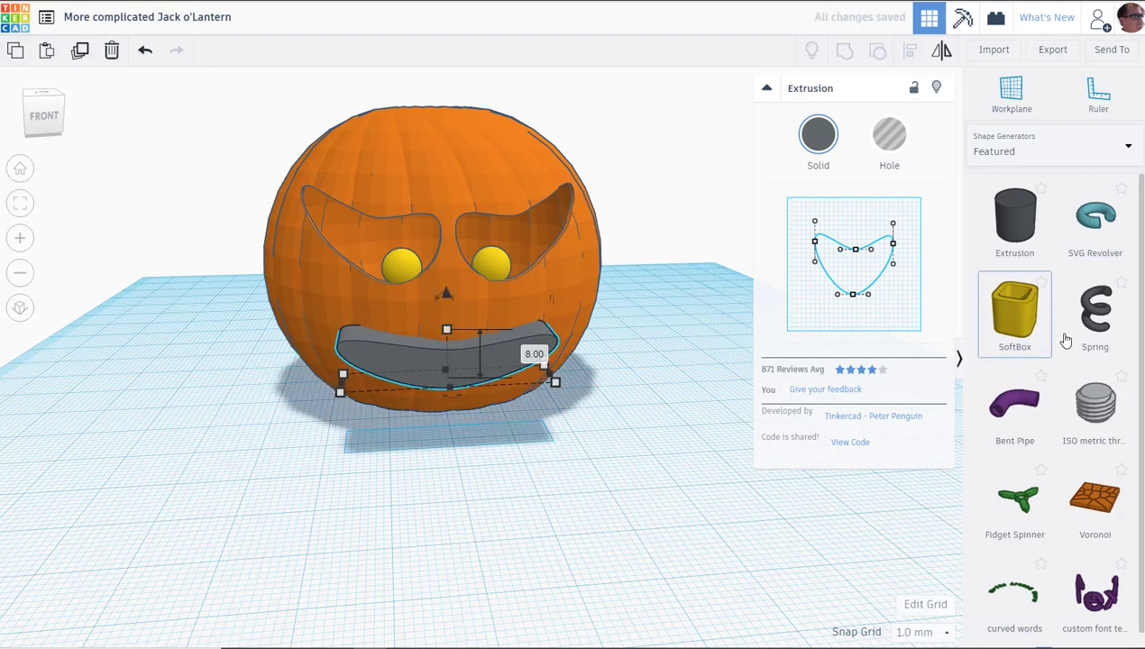
# Step: Place a Roof from the Basic Shapes in front of the pumpkin and size its base to 7 × 7 mm
pyautogui.scroll(-2, 1066, 353)
pyautogui.scroll(2, 1066, 354)
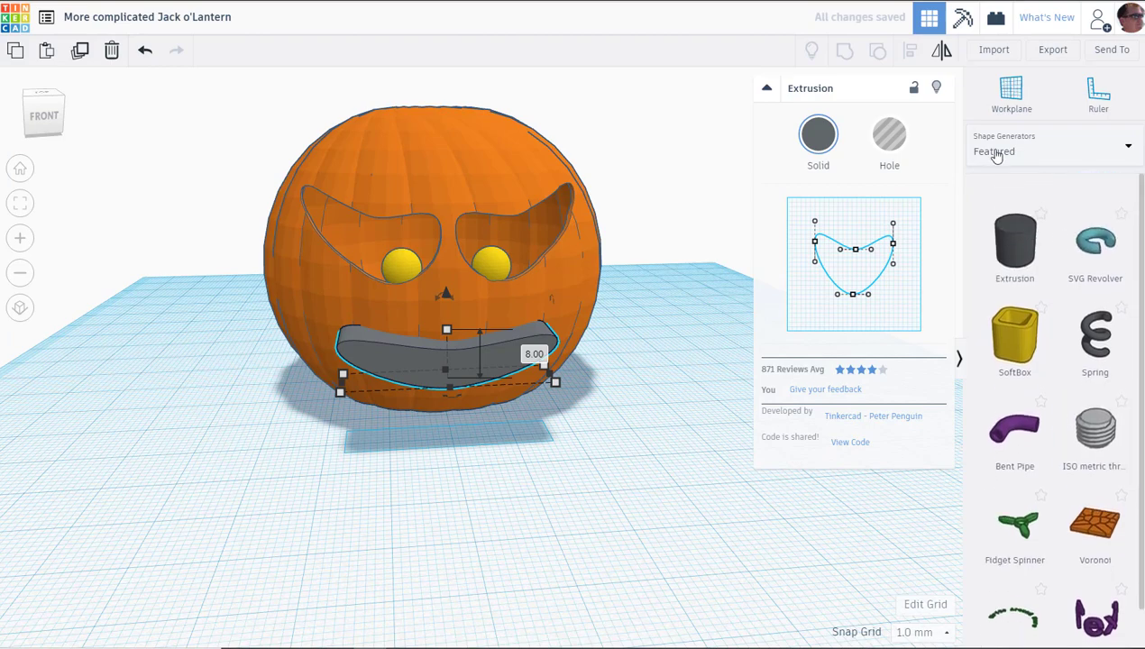
pyautogui.click(999, 151)
pyautogui.click(1006, 201)
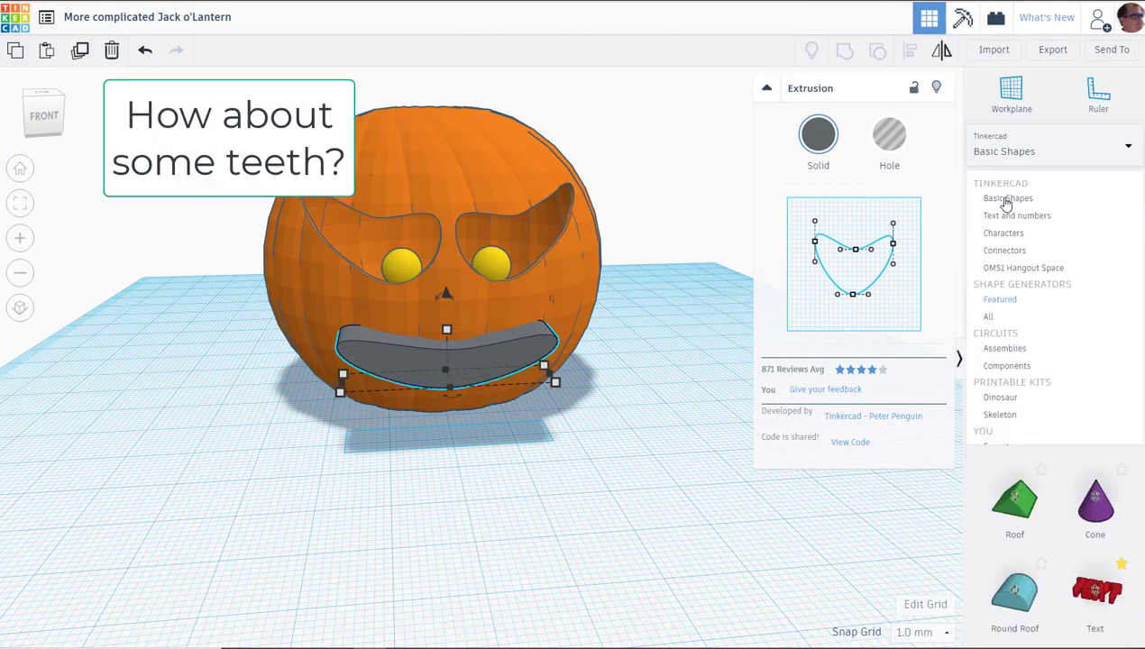
pyautogui.moveTo(1015, 500); pyautogui.dragTo(389, 427)
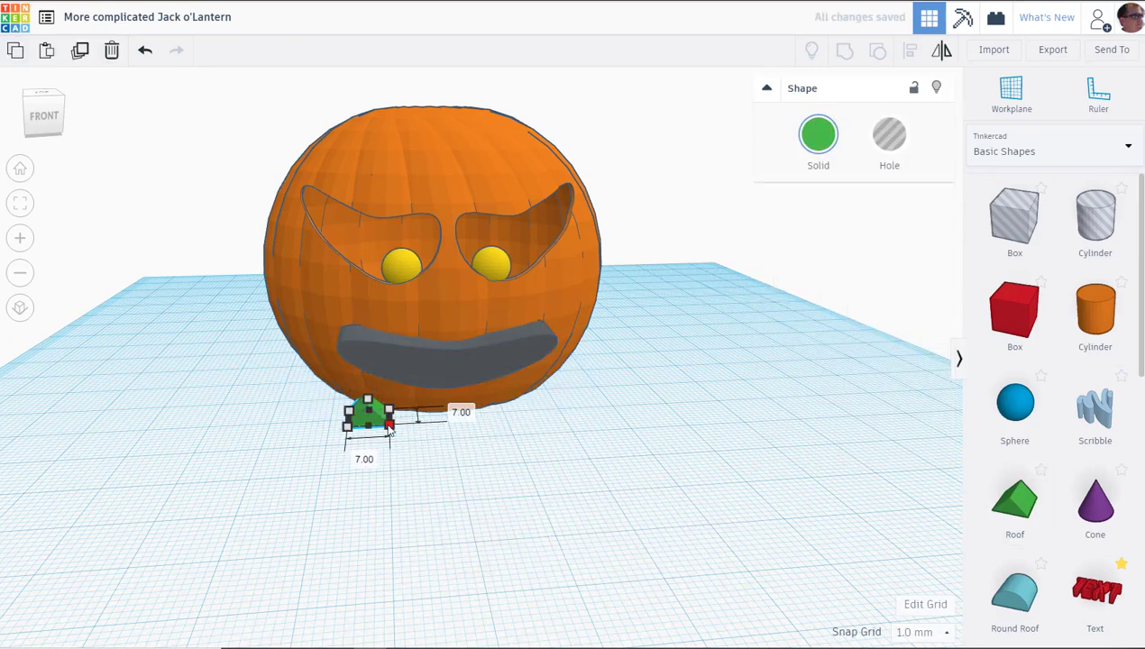
# Step: Duplicate the small roof and raise the copy toward the lower edge of the mouth near its left-hand corner
pyautogui.click(80, 53)
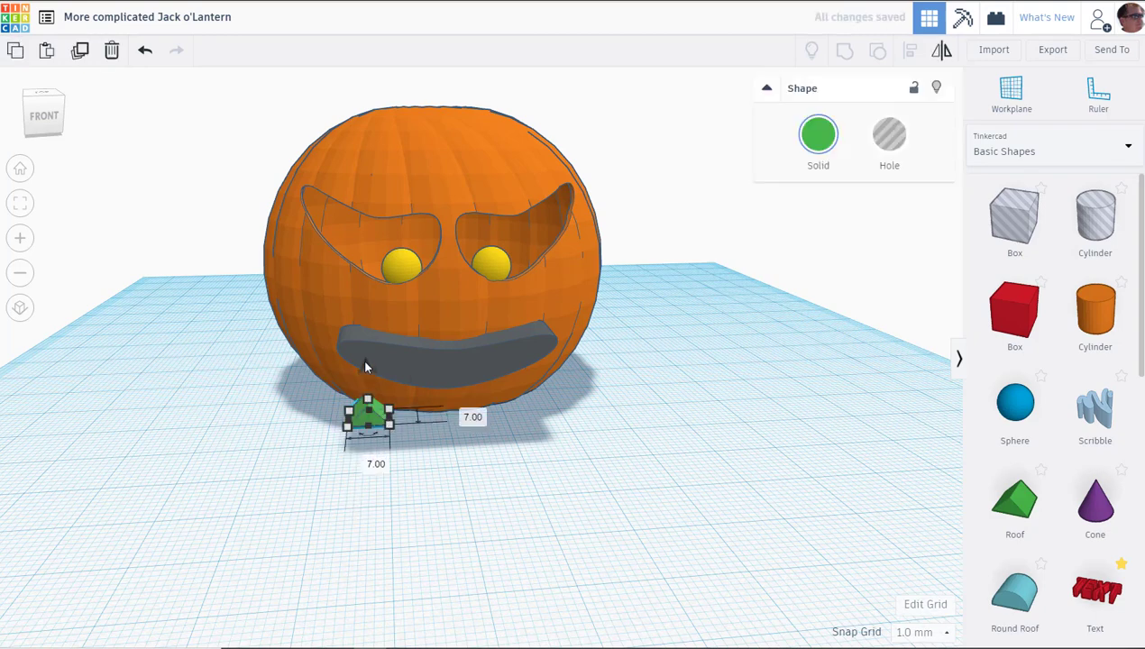
pyautogui.moveTo(365, 365); pyautogui.dragTo(370, 316)
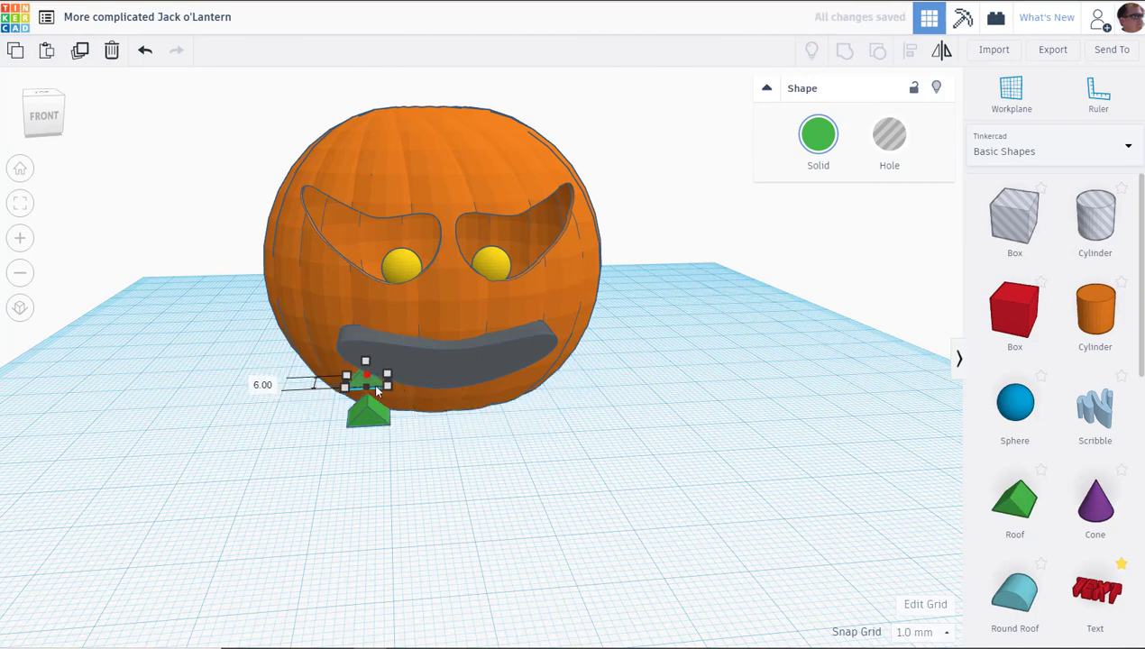
pyautogui.scroll(4, 375, 379)
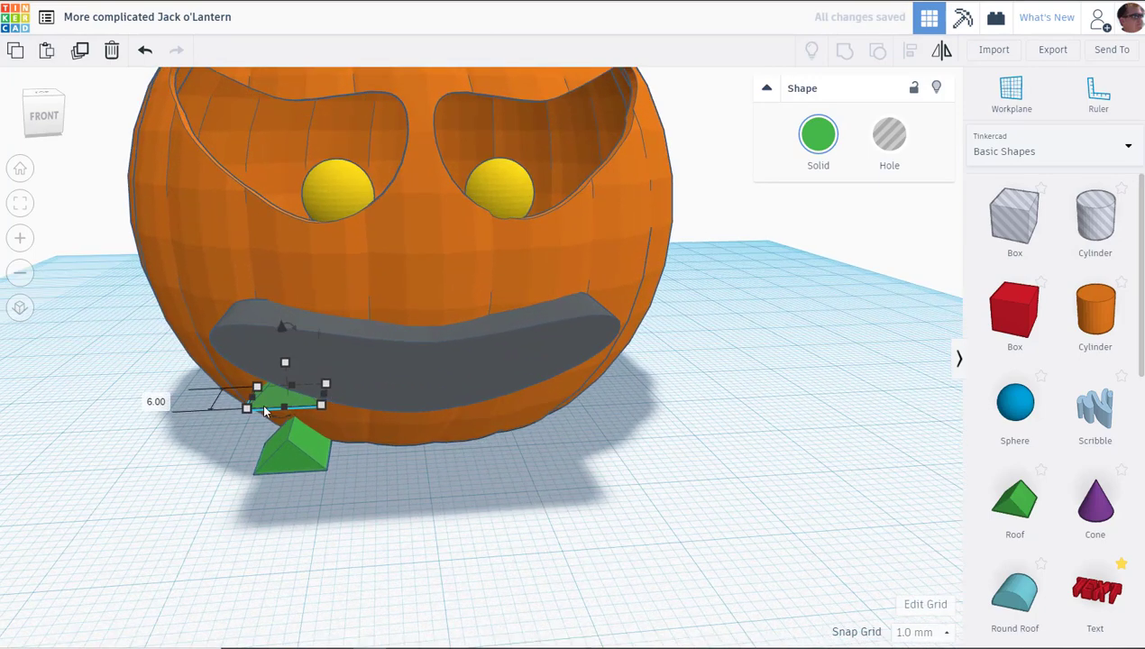
pyautogui.moveTo(275, 404); pyautogui.dragTo(292, 425)
pyautogui.click(310, 387)
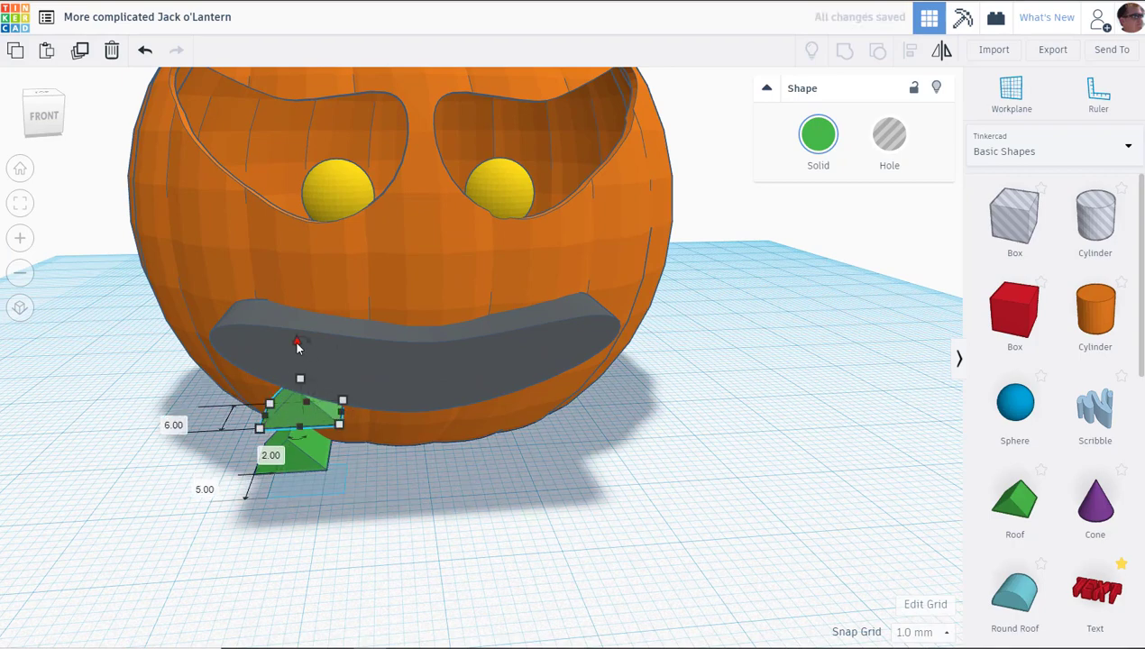
pyautogui.moveTo(298, 347)
pyautogui.mouseDown()
pyautogui.moveTo(296, 315)
pyautogui.moveTo(300, 361)
pyautogui.moveTo(294, 337)
pyautogui.moveTo(305, 325)
pyautogui.mouseUp()
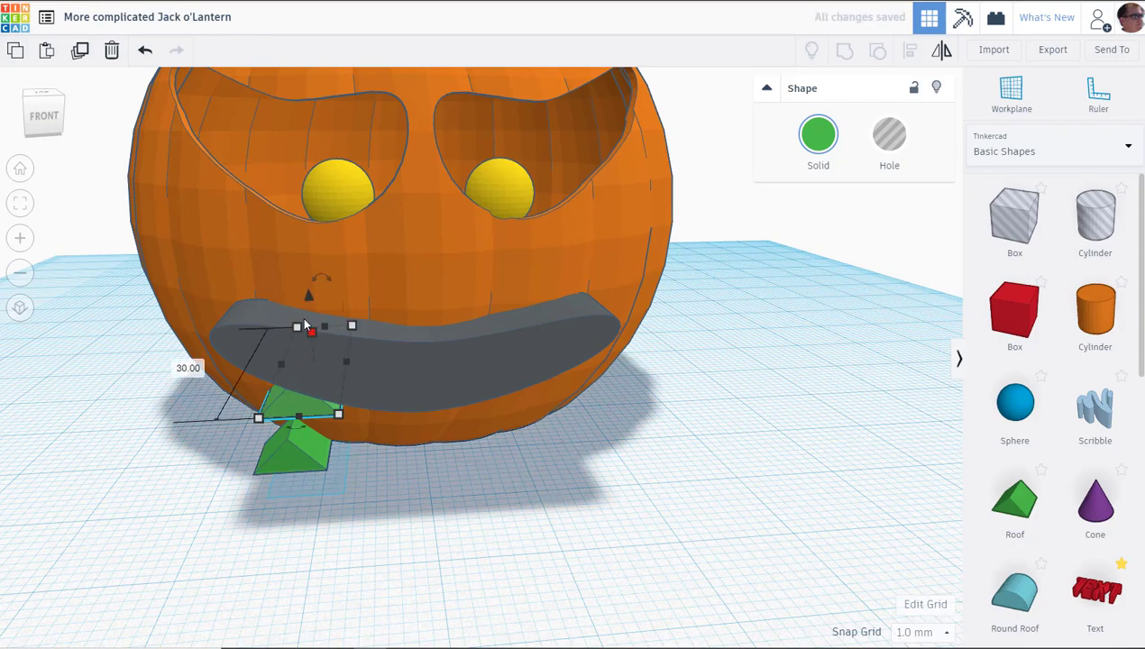
# Step: Stretch the copied roof to 40 mm deep so it runs through the mouth, and tilt it as a slanted lower tooth
pyautogui.moveTo(298, 425); pyautogui.dragTo(297, 436)
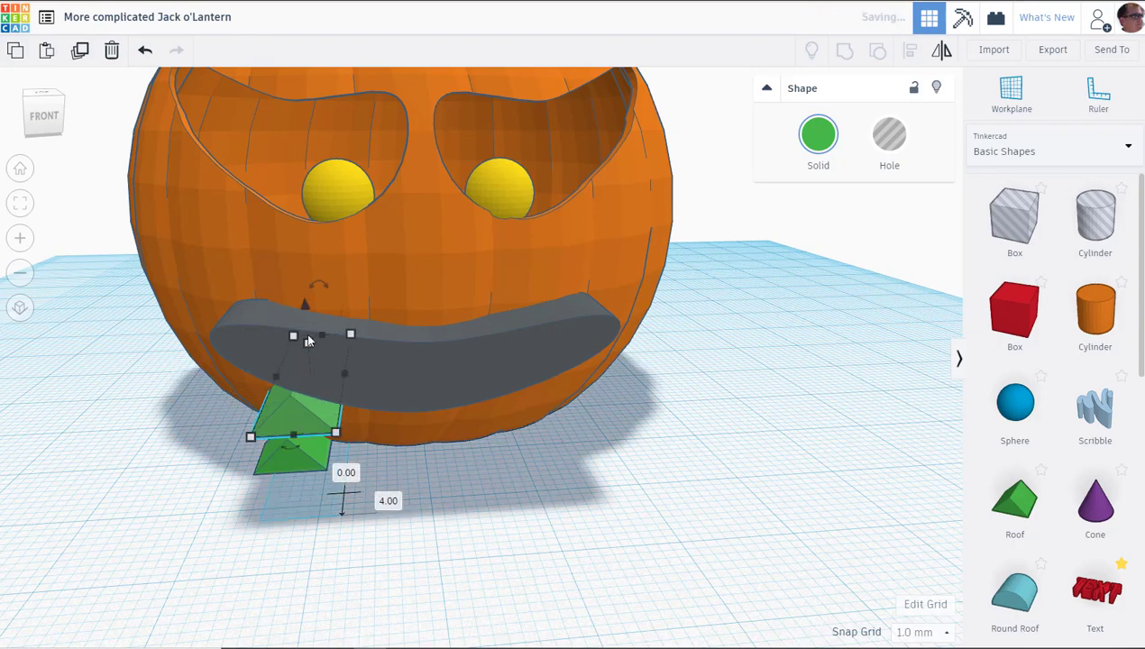
pyautogui.moveTo(307, 313); pyautogui.dragTo(306, 268)
pyautogui.moveTo(290, 393); pyautogui.dragTo(273, 442)
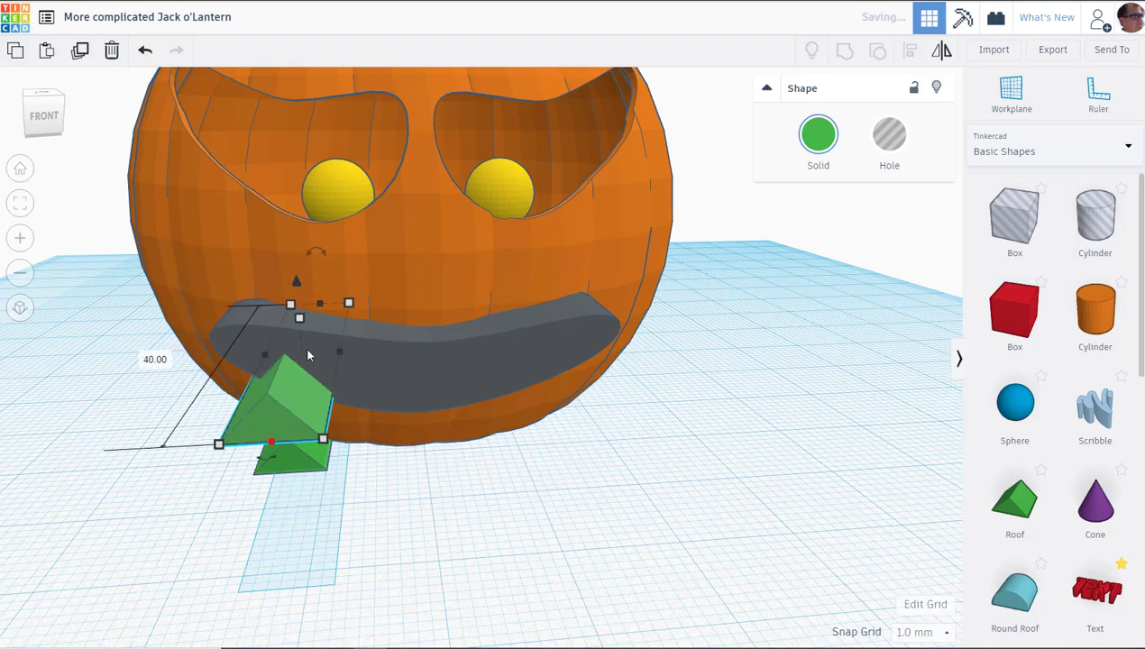
pyautogui.moveTo(317, 245); pyautogui.dragTo(352, 239)
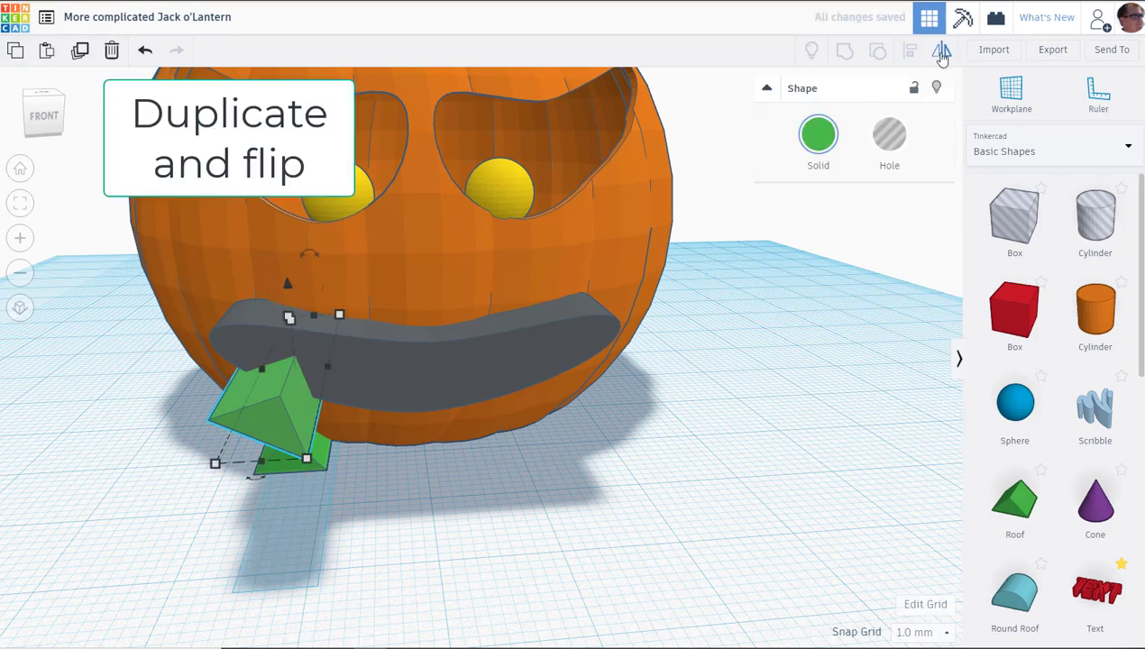
# Step: Make a mirrored duplicate of the slanted tooth and shift it sideways to the mouth's opposite lower corner
pyautogui.click(942, 52)
pyautogui.click(258, 479)
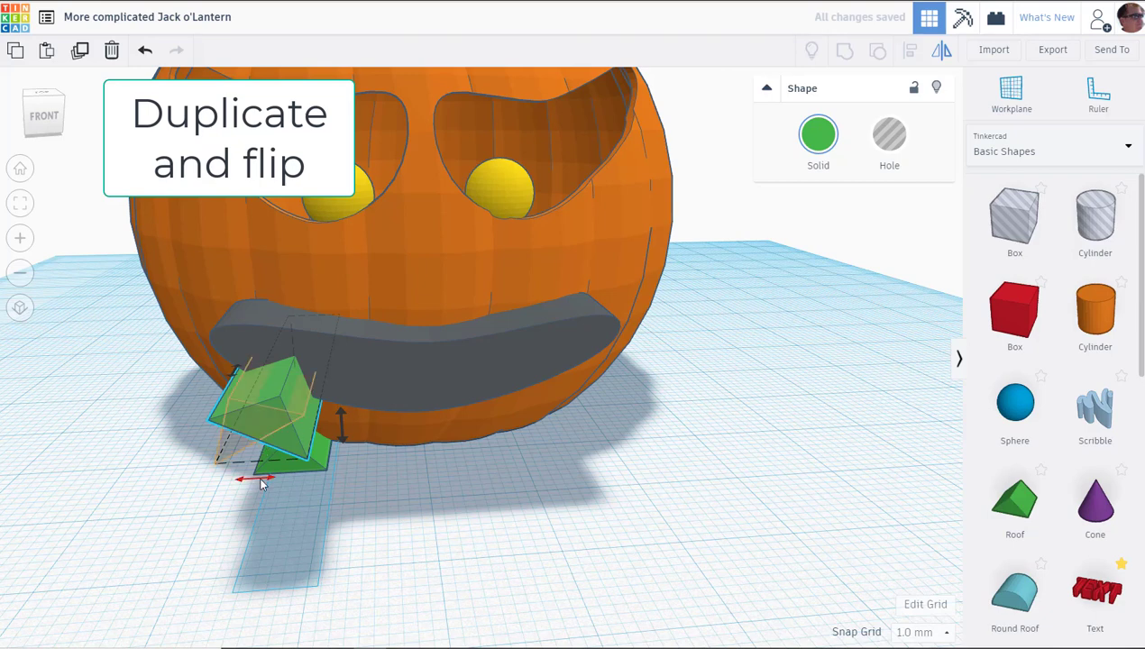
pyautogui.press('Right')
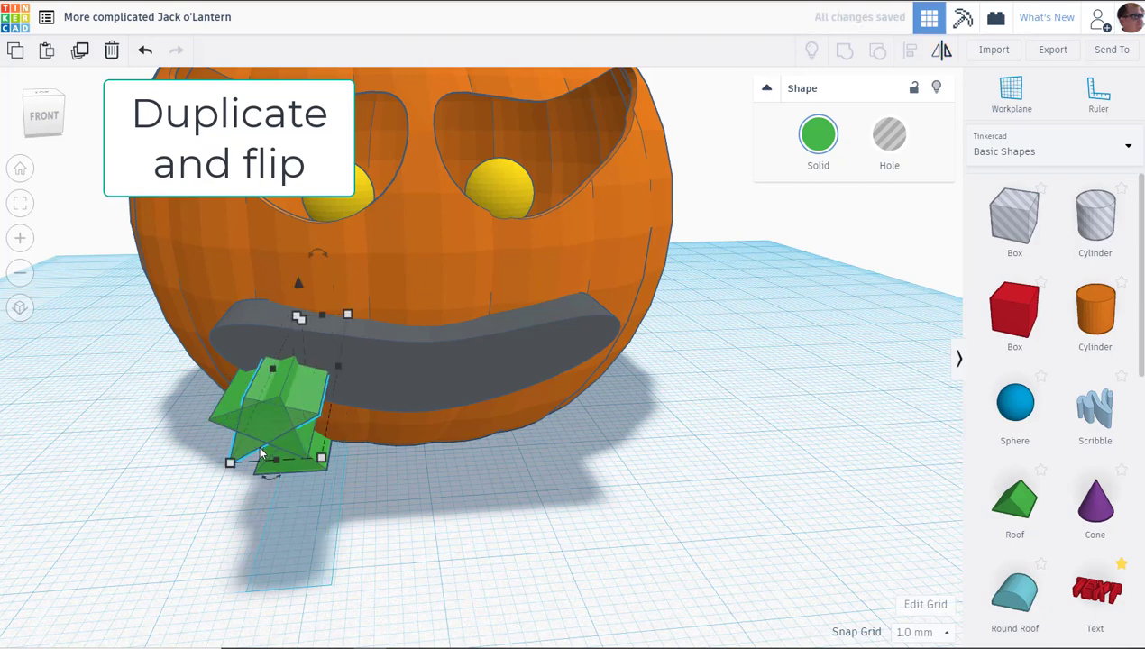
pyautogui.hotkey('shift', 'Right')
pyautogui.hotkey('shift', 'Right')
pyautogui.hotkey('shift', 'Right')
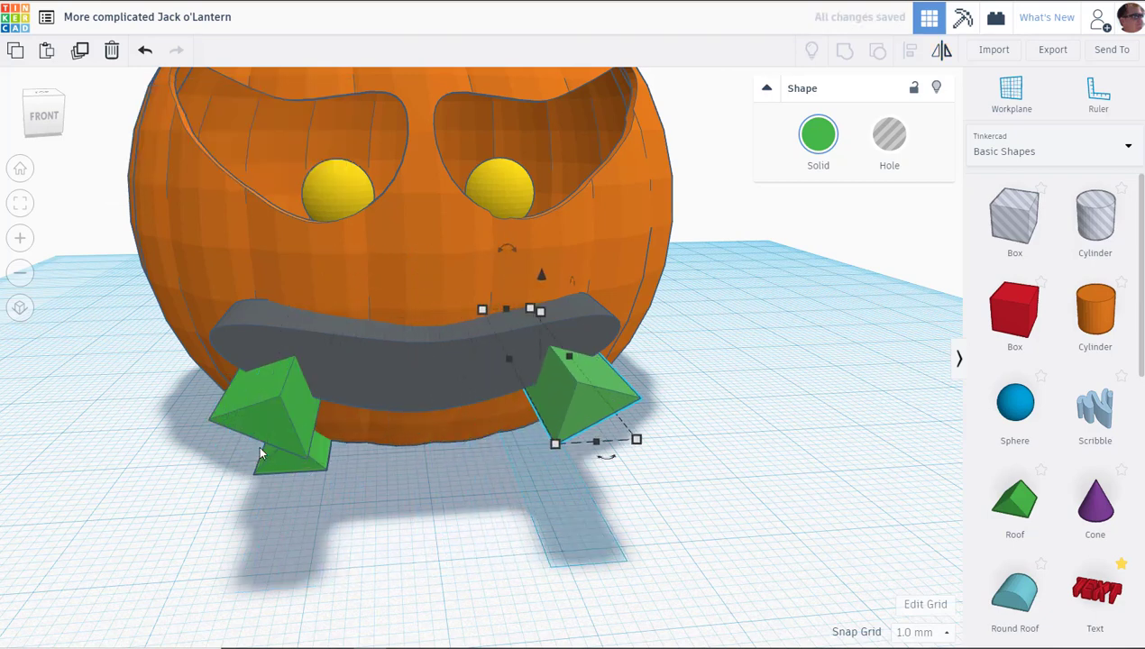
pyautogui.press('Left')
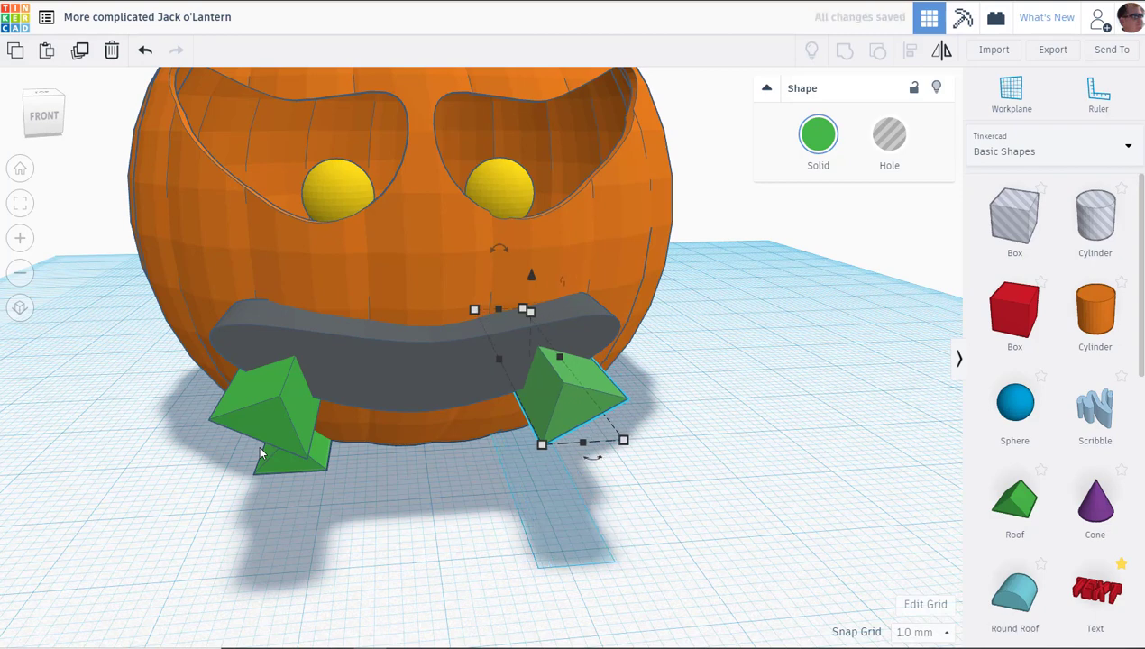
# Step: Set an upside-down, deepened copy of the small roof over the mouth's upper edge, and delete the leftover original roof
pyautogui.moveTo(276, 474); pyautogui.dragTo(373, 520)
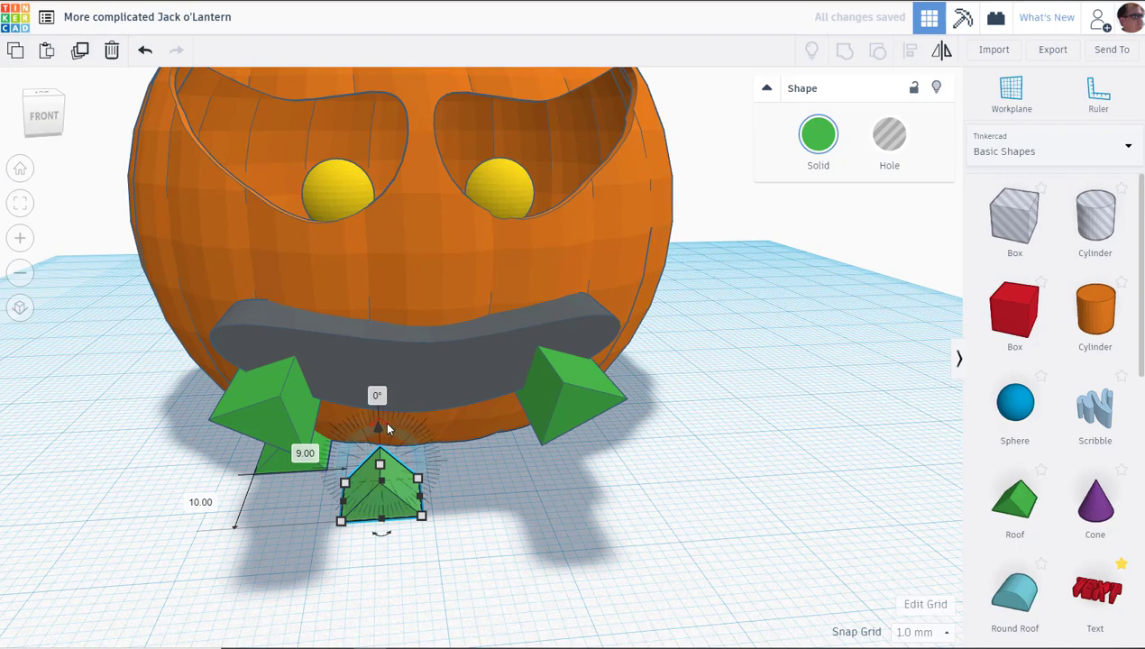
pyautogui.moveTo(379, 395); pyautogui.dragTo(389, 509)
pyautogui.moveTo(382, 461); pyautogui.dragTo(371, 217)
pyautogui.moveTo(366, 314); pyautogui.dragTo(365, 330)
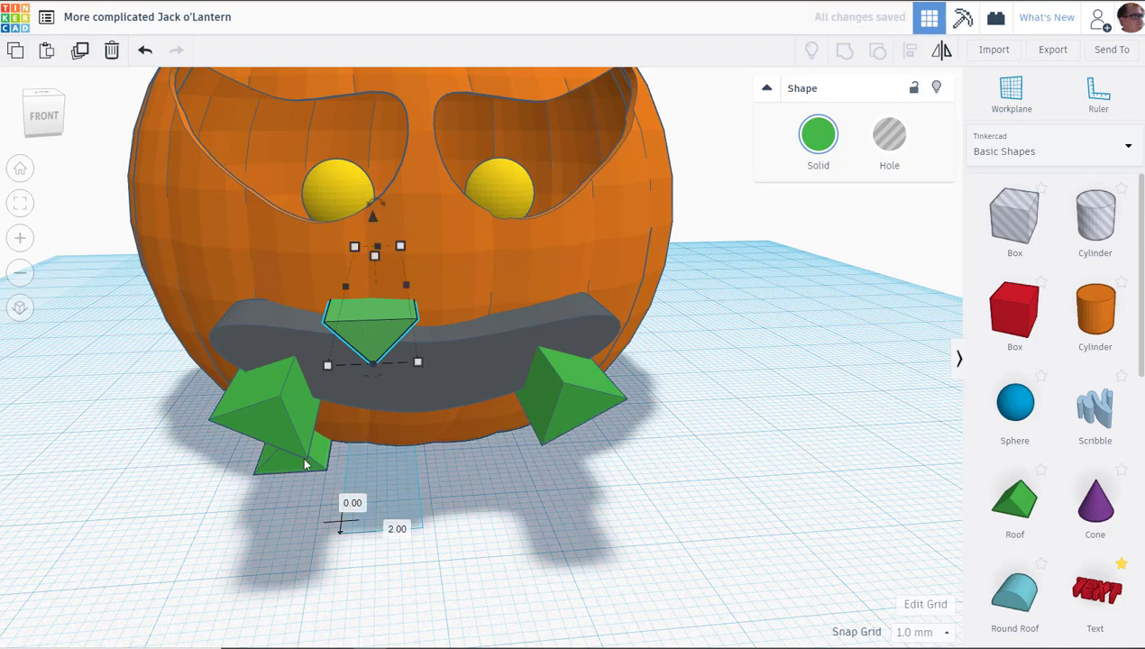
pyautogui.click(278, 470)
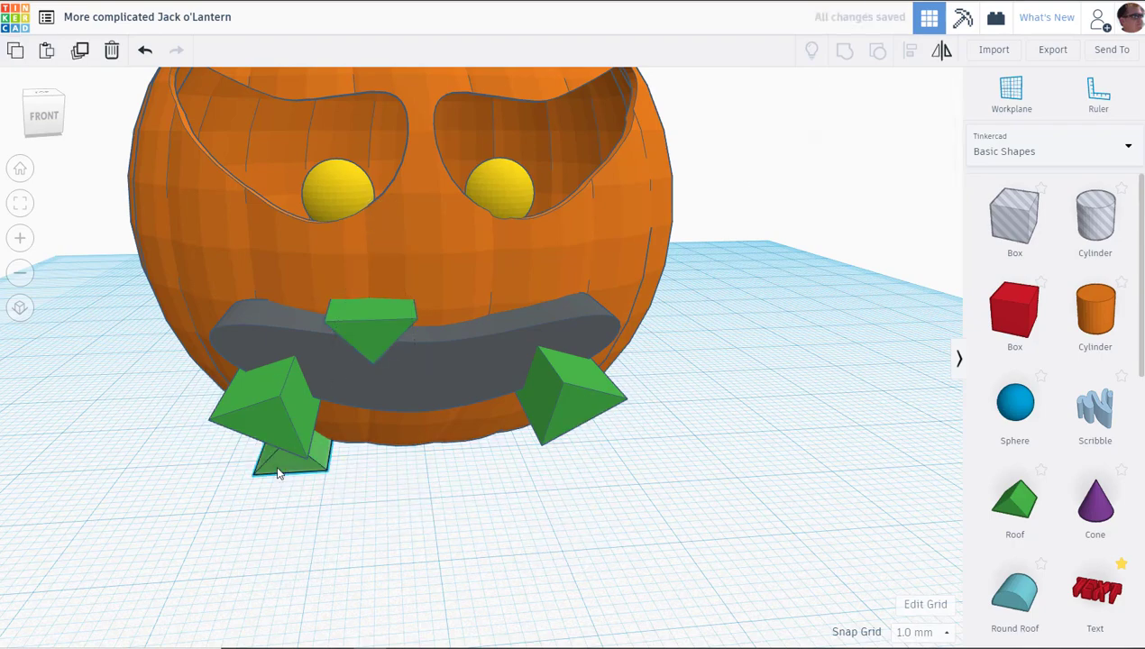
pyautogui.press('Delete')
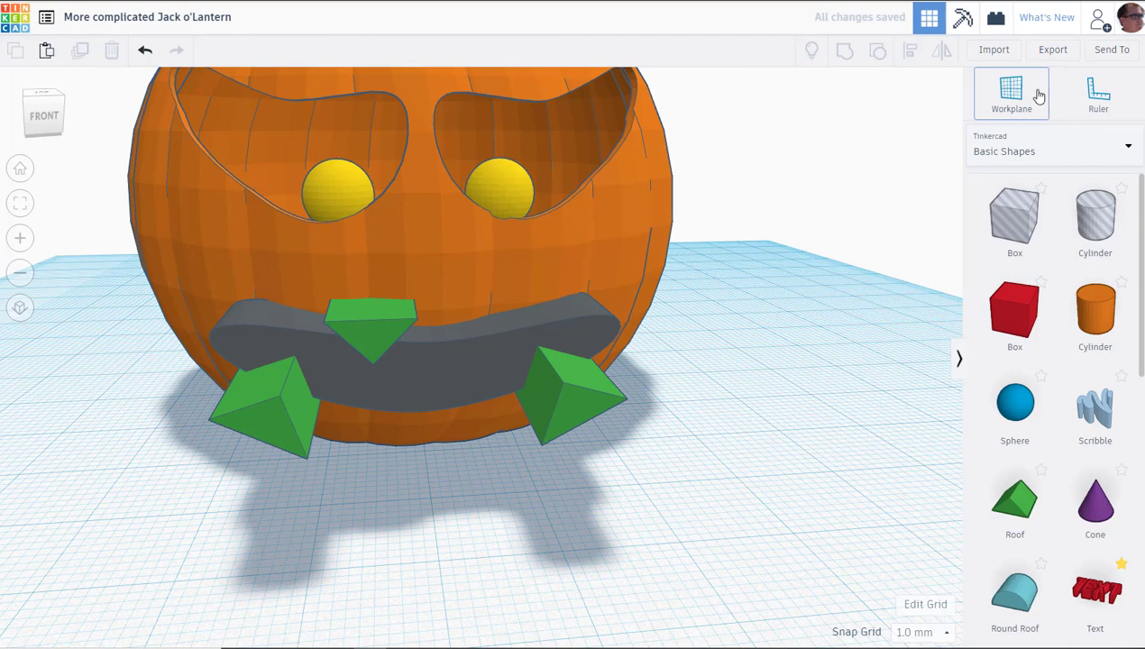
# Step: Duplicate the upside-down upper tooth and shift the copy right until it sits directly beside the first
pyautogui.click(362, 324)
pyautogui.click(79, 50)
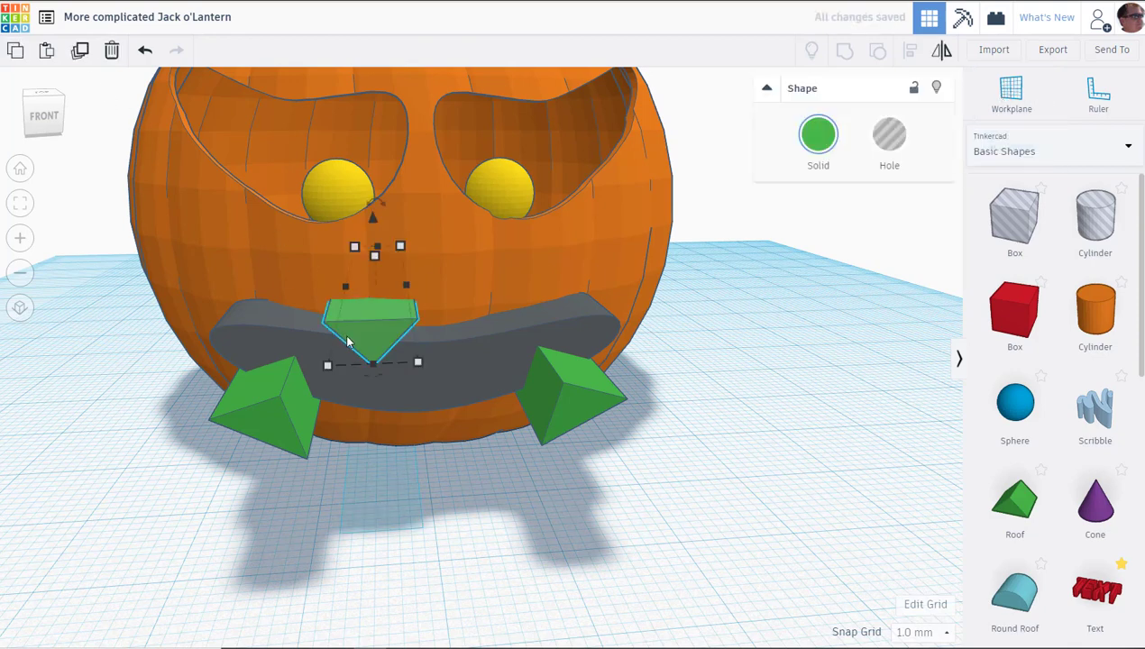
pyautogui.press('Right')
pyautogui.press('Right')
pyautogui.press('Right')
pyautogui.press('Right')
pyautogui.press('Right')
pyautogui.press('Right')
pyautogui.press('Right')
pyautogui.press('Right')
pyautogui.press('Right')
pyautogui.press('Right')
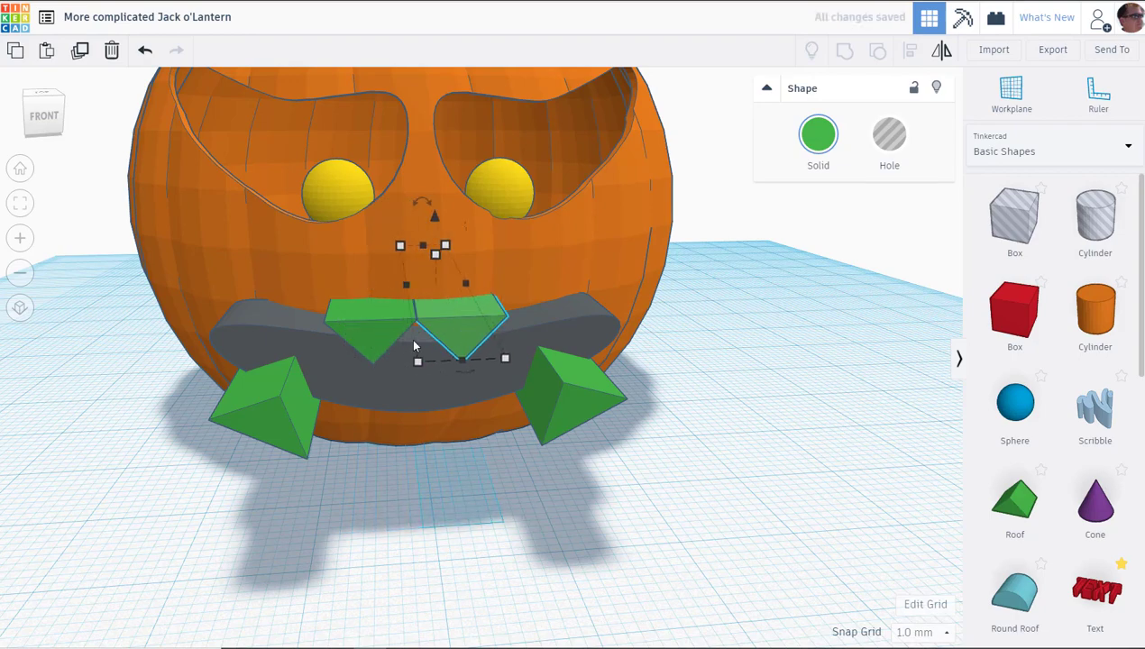
# Step: Turn all four green roof teeth into holes and group them with the gray mouth to cut out the tooth notches
pyautogui.moveTo(705, 523); pyautogui.dragTo(703, 509, button='right')
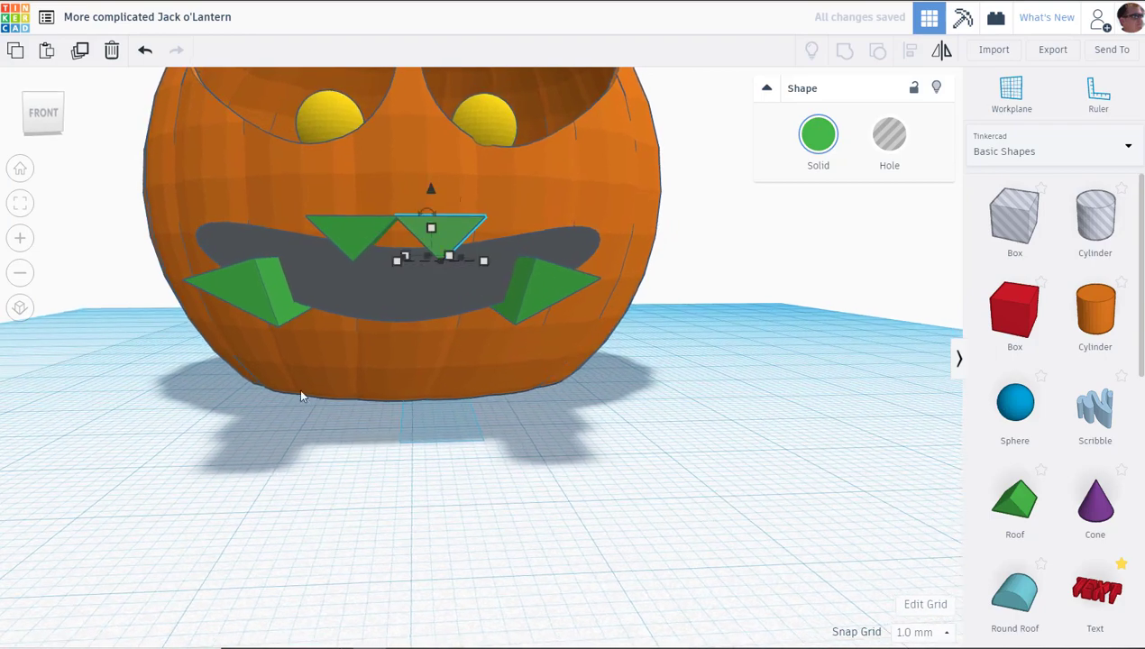
pyautogui.click(276, 302)
pyautogui.keyDown('shift'); pyautogui.click(345, 236); pyautogui.keyUp('shift')
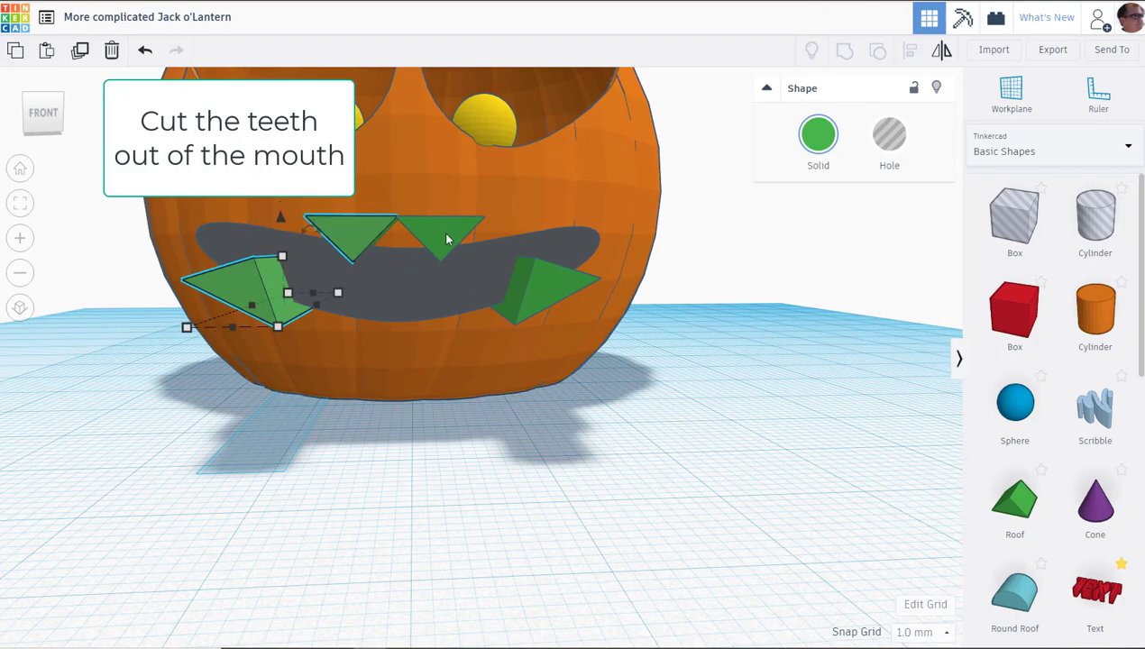
pyautogui.keyDown('shift'); pyautogui.click(551, 291); pyautogui.keyUp('shift')
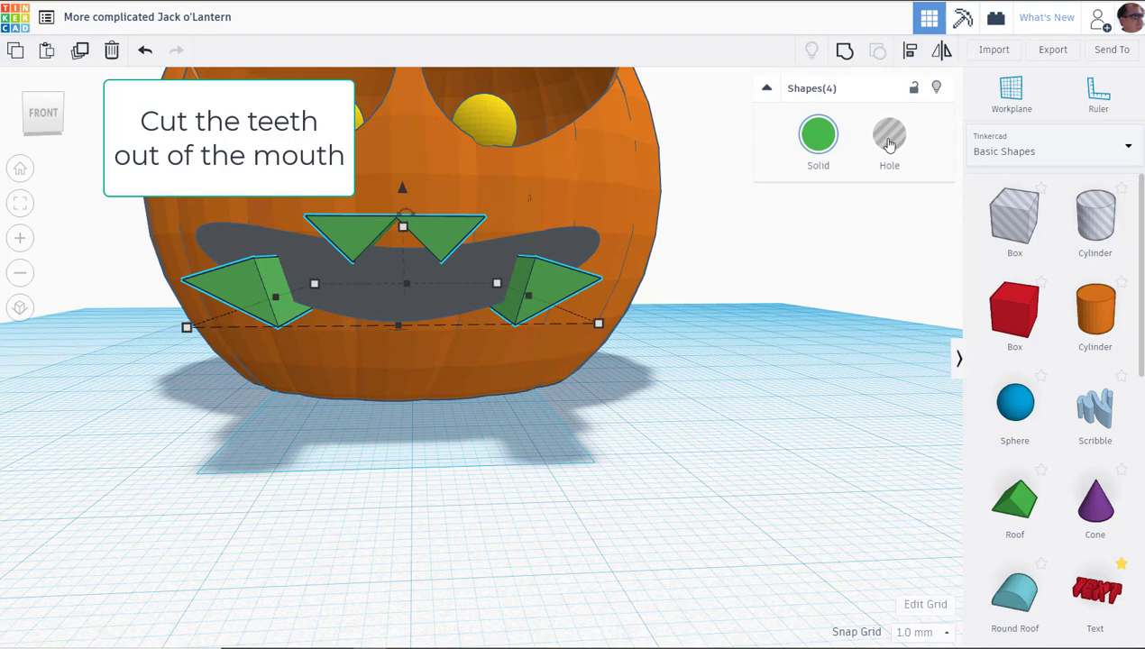
pyautogui.click(889, 145)
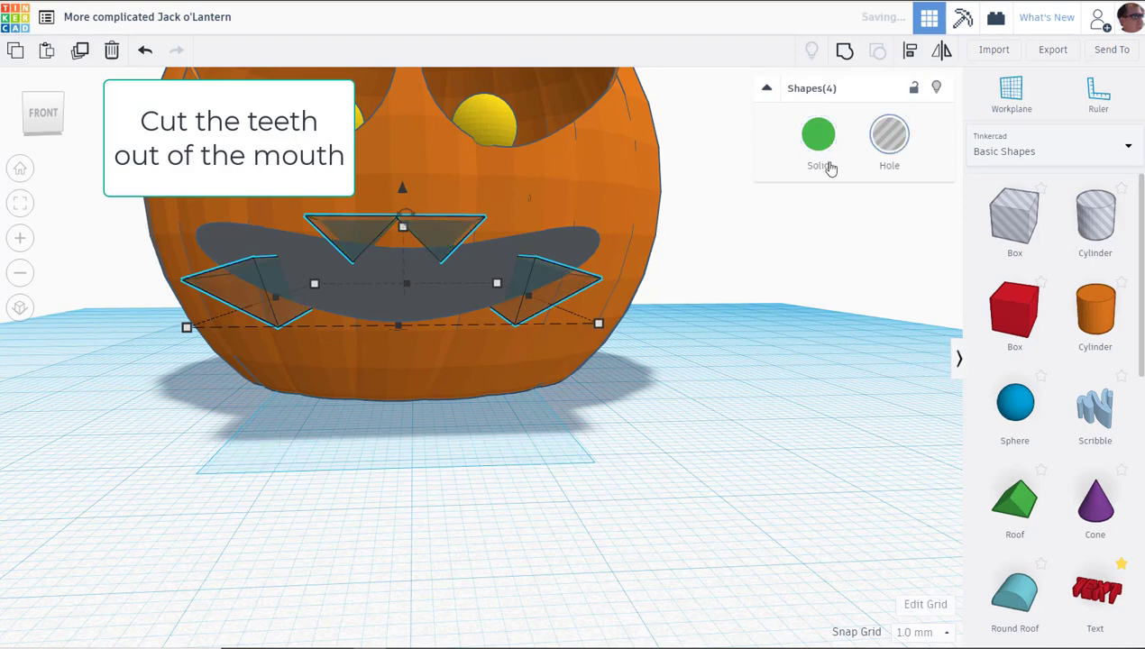
pyautogui.keyDown('shift'); pyautogui.click(255, 243); pyautogui.keyUp('shift')
pyautogui.click(844, 52)
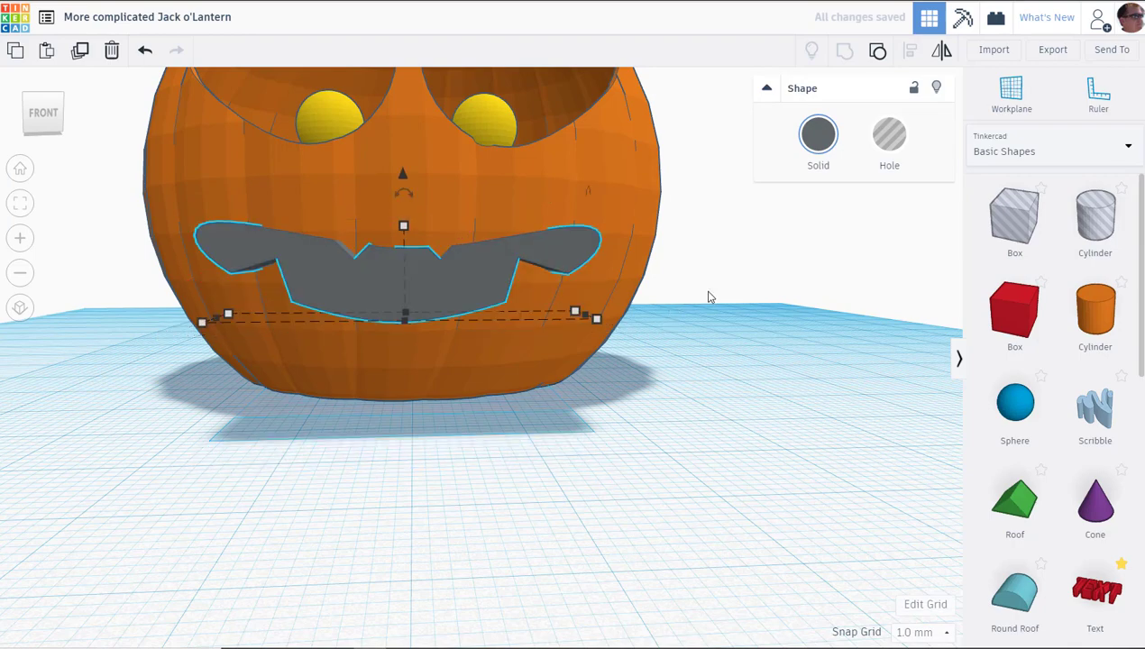
# Step: Turn the gray mouth into a hole and stretch it backward through the pumpkin's front wall
pyautogui.moveTo(702, 297); pyautogui.dragTo(701, 312, button='right')
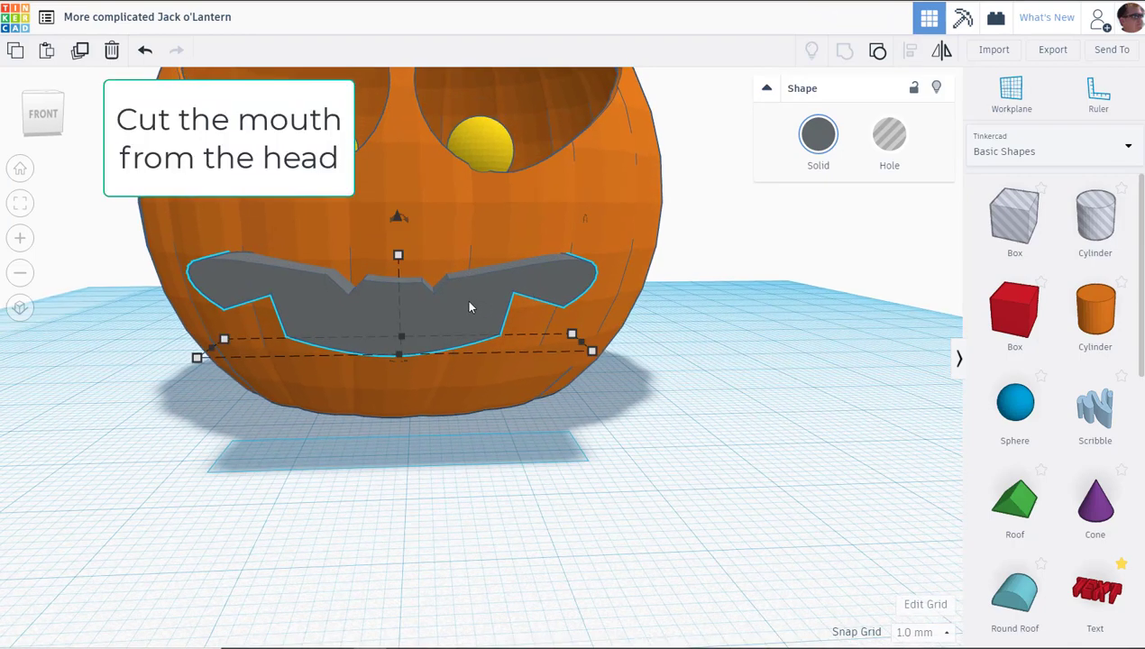
pyautogui.click(886, 133)
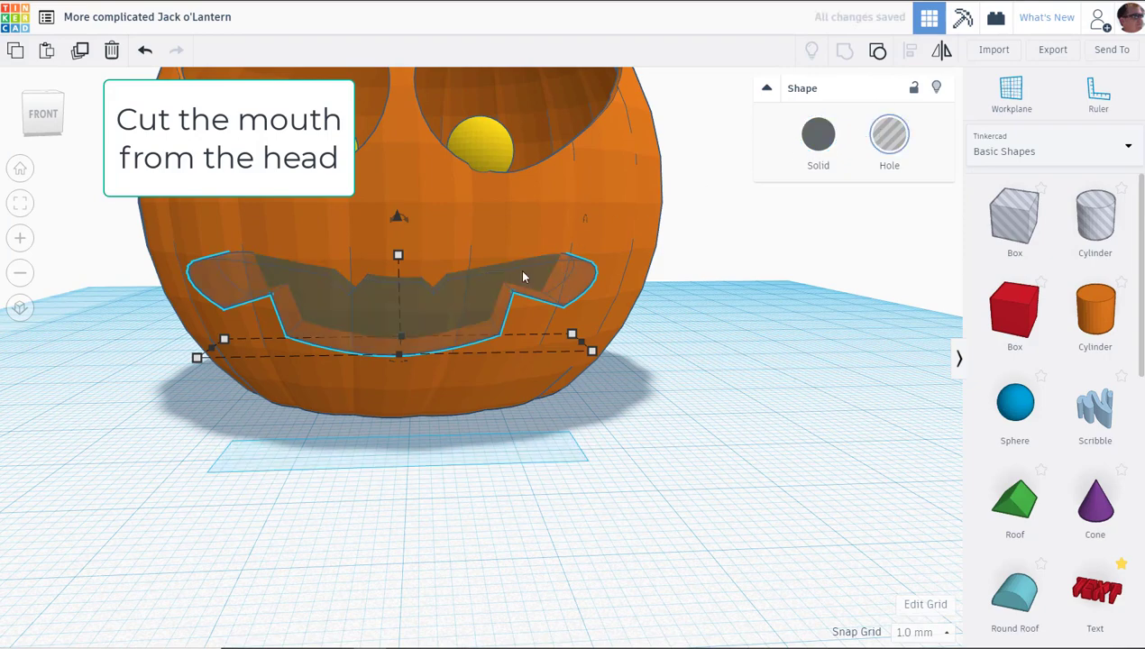
pyautogui.moveTo(674, 429); pyautogui.dragTo(670, 452, button='right')
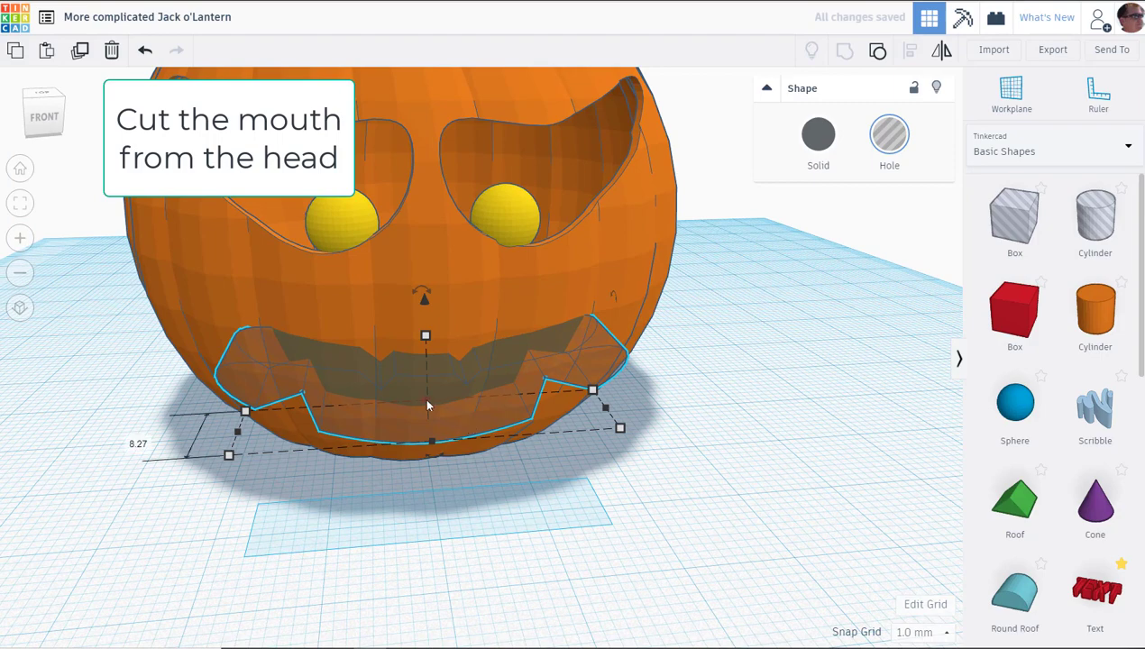
pyautogui.moveTo(428, 402); pyautogui.dragTo(422, 339)
pyautogui.moveTo(730, 483); pyautogui.dragTo(719, 451, button='right')
# Step: Align the mouth hole to the pumpkin's sideways center and group them to cut out the mouth
pyautogui.moveTo(739, 306); pyautogui.dragTo(359, 461)
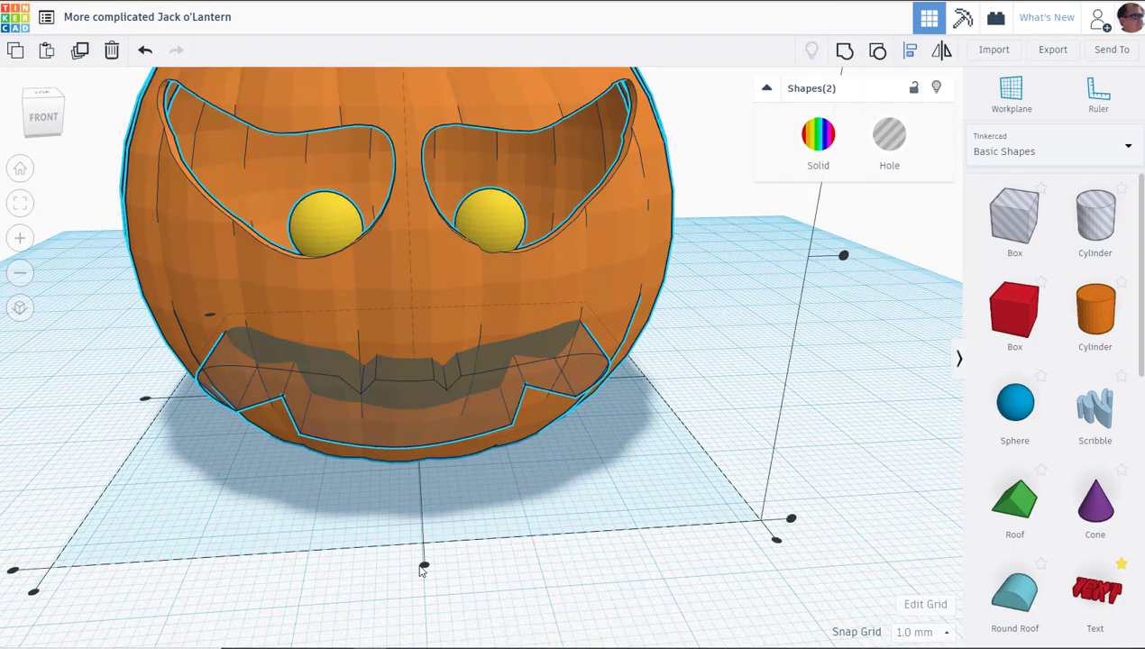
pyautogui.click(423, 566)
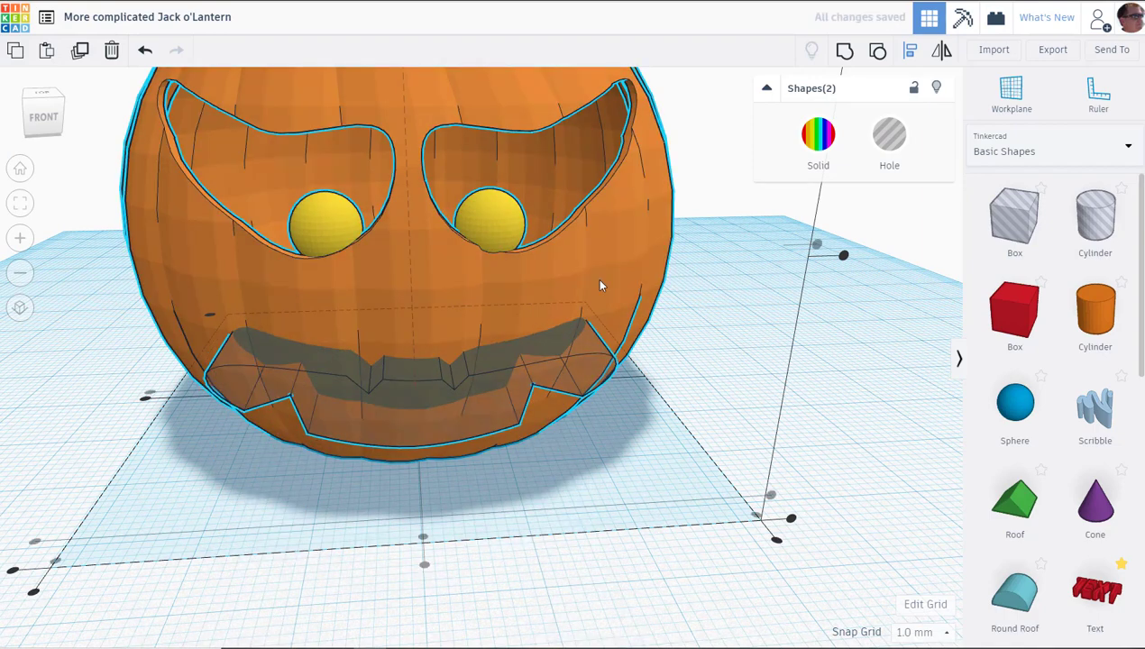
pyautogui.click(845, 52)
pyautogui.scroll(-3, 747, 327)
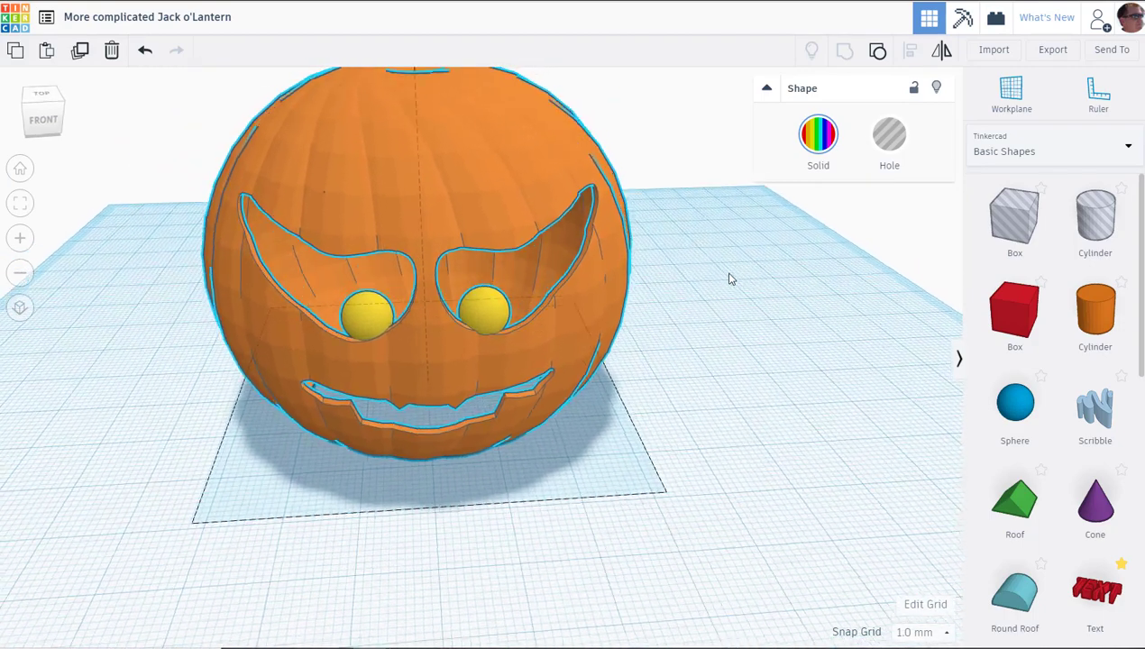
pyautogui.scroll(-3, 731, 275)
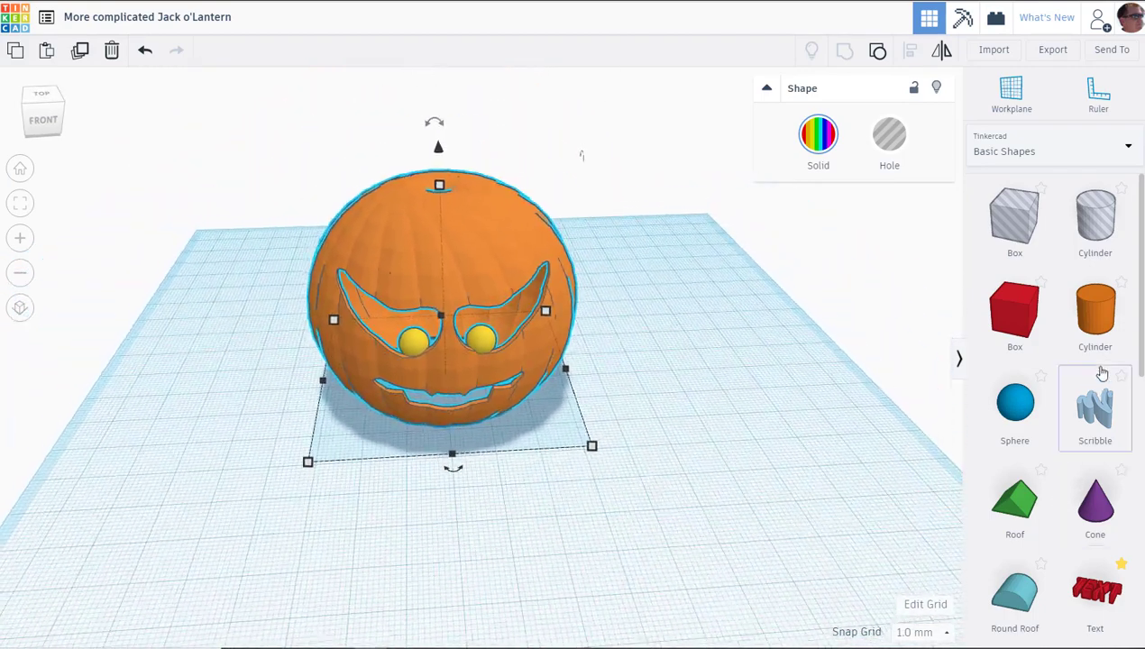
# Step: Add a Spring from the featured shape generators with 1 rotation and a 0.61 offset, and place it beside the pumpkin's lower front
pyautogui.click(992, 153)
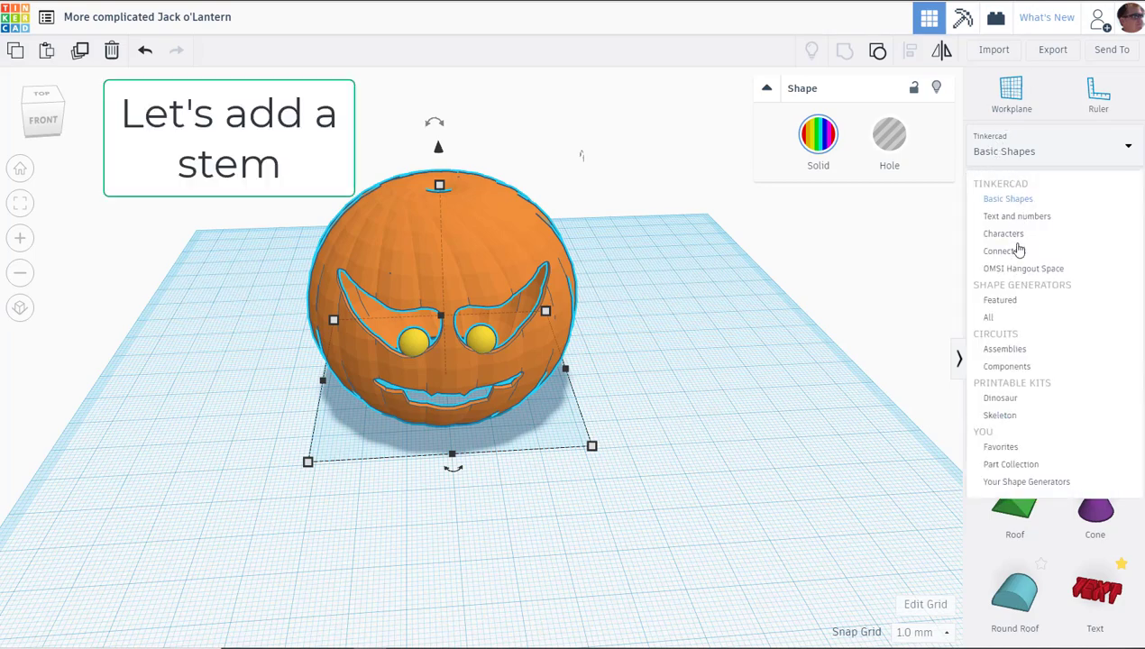
pyautogui.click(1000, 299)
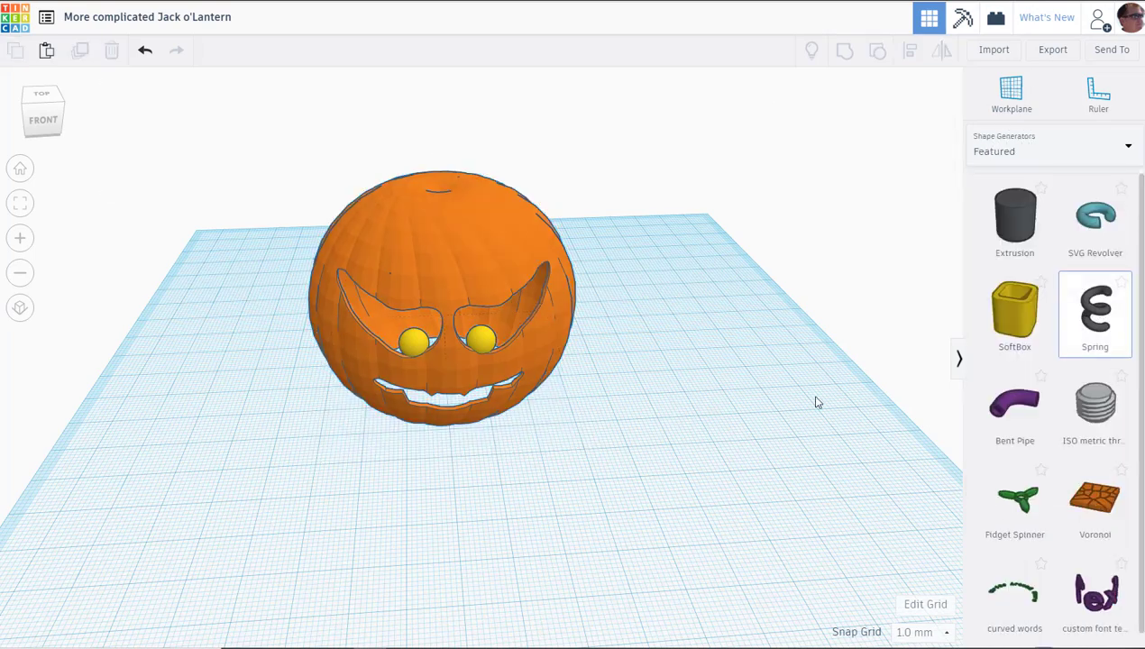
pyautogui.click(689, 397)
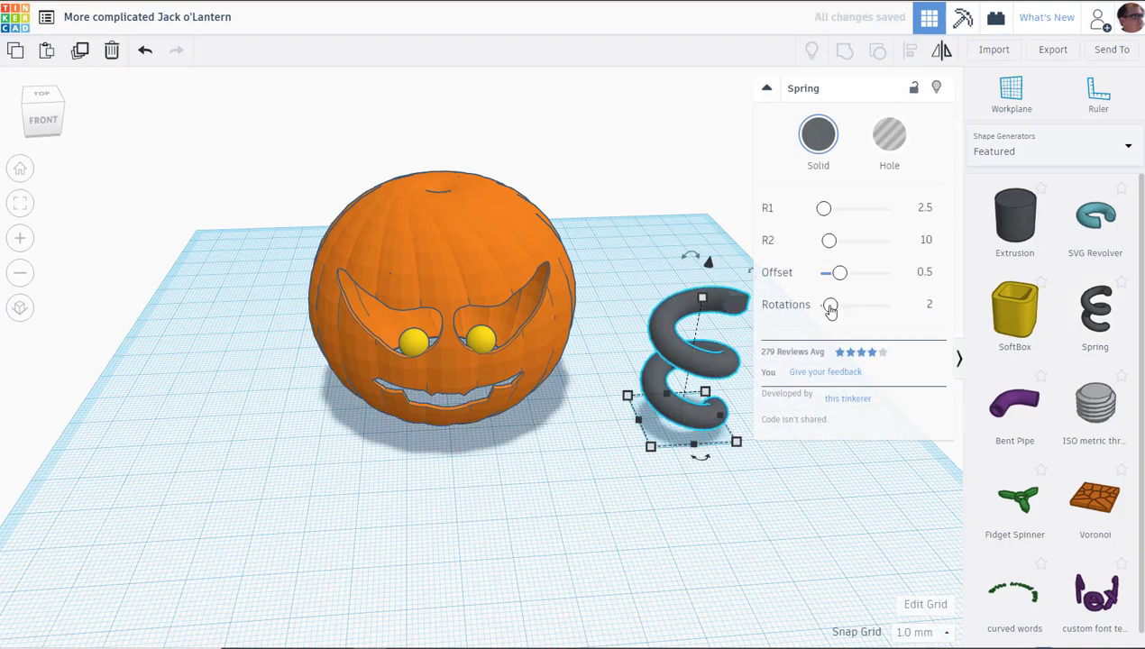
pyautogui.moveTo(831, 307); pyautogui.dragTo(823, 304)
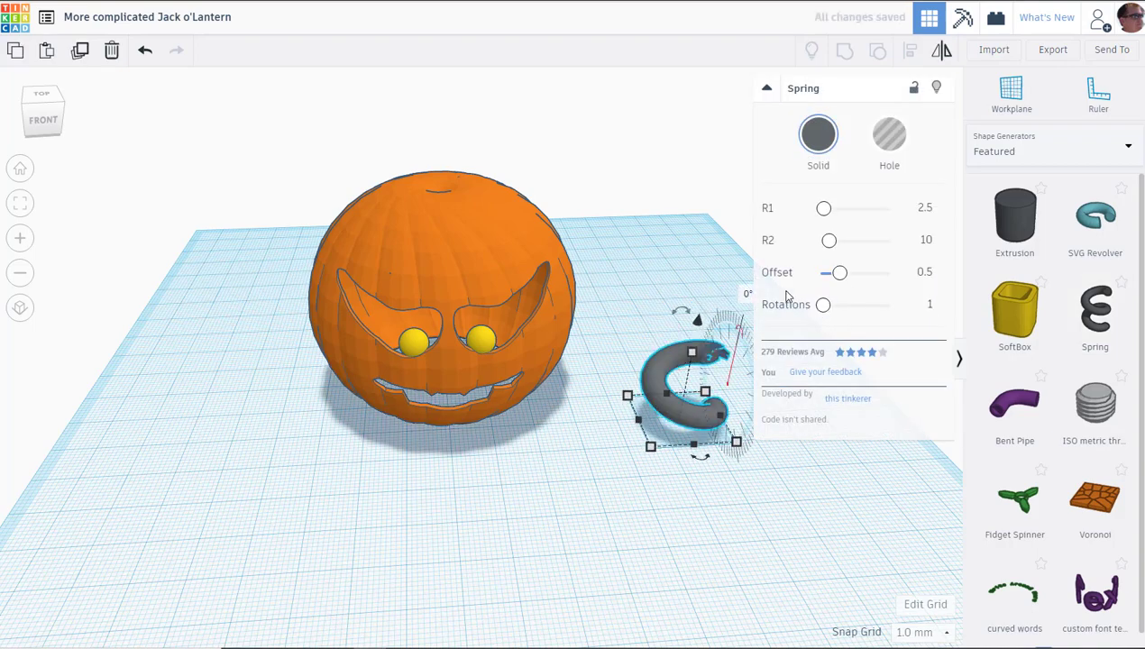
pyautogui.moveTo(831, 281); pyautogui.dragTo(843, 281)
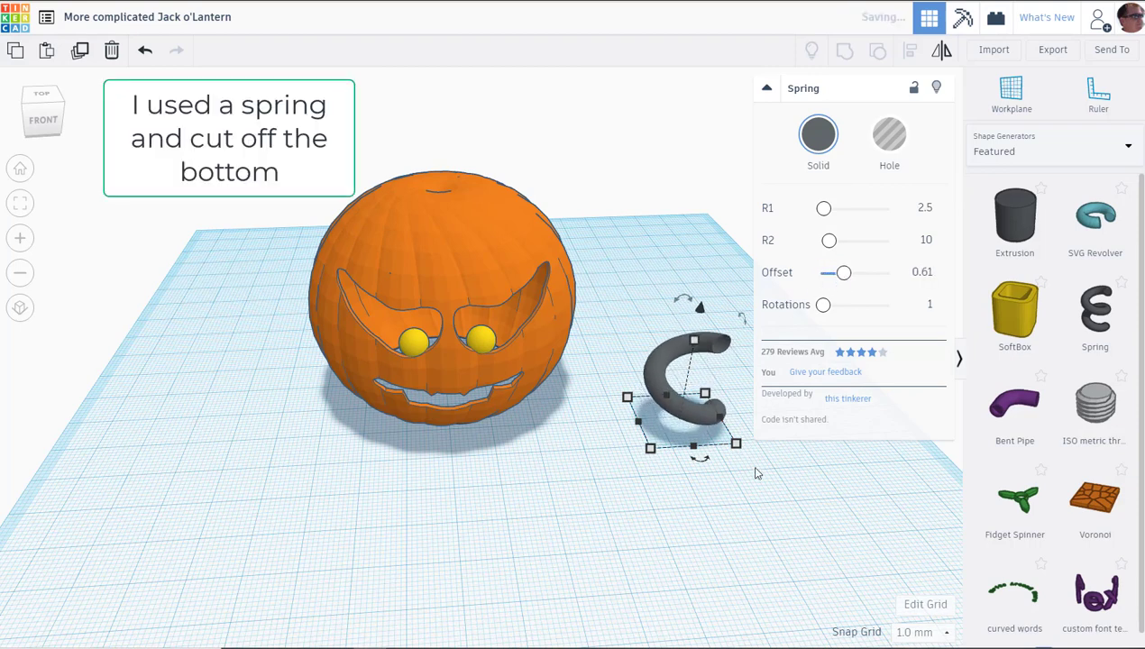
pyautogui.moveTo(695, 415); pyautogui.dragTo(595, 439)
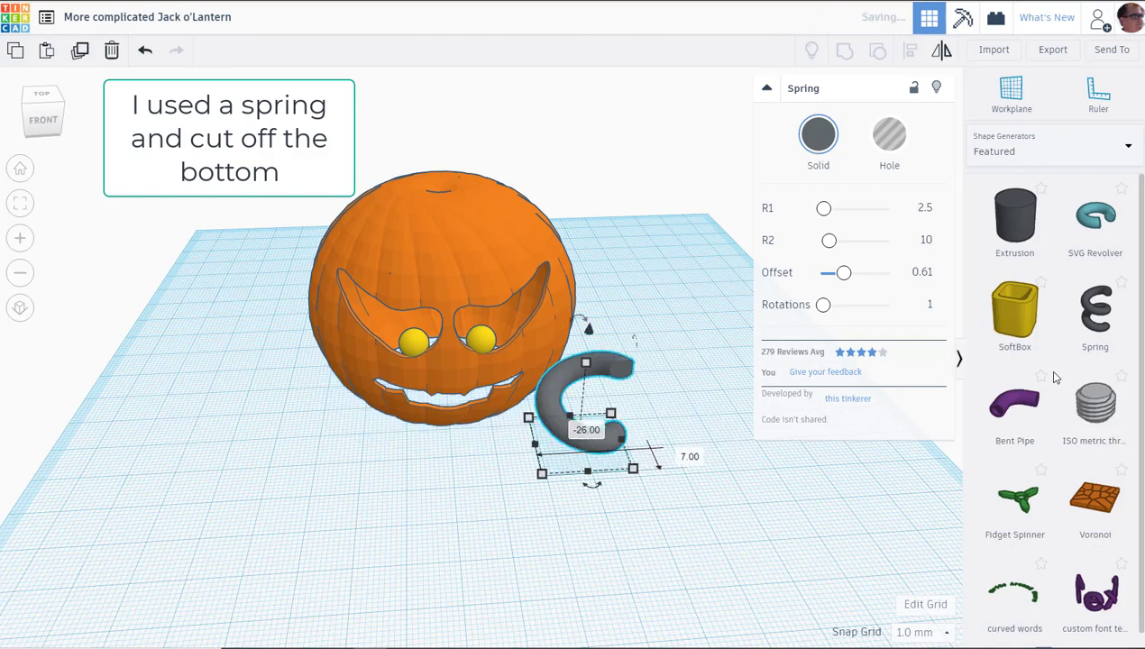
# Step: Cover the spring's lower part with a widened box hole 12 mm high and group both to cut off the bottom
pyautogui.click(1025, 155)
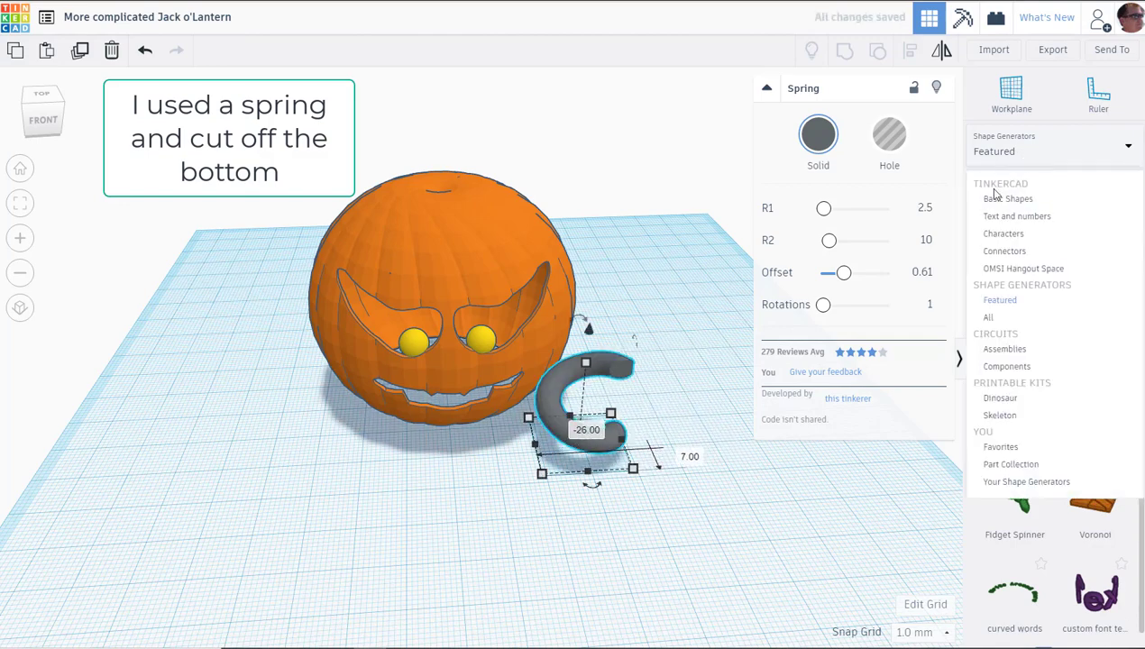
pyautogui.click(997, 202)
pyautogui.moveTo(1017, 209); pyautogui.dragTo(588, 445)
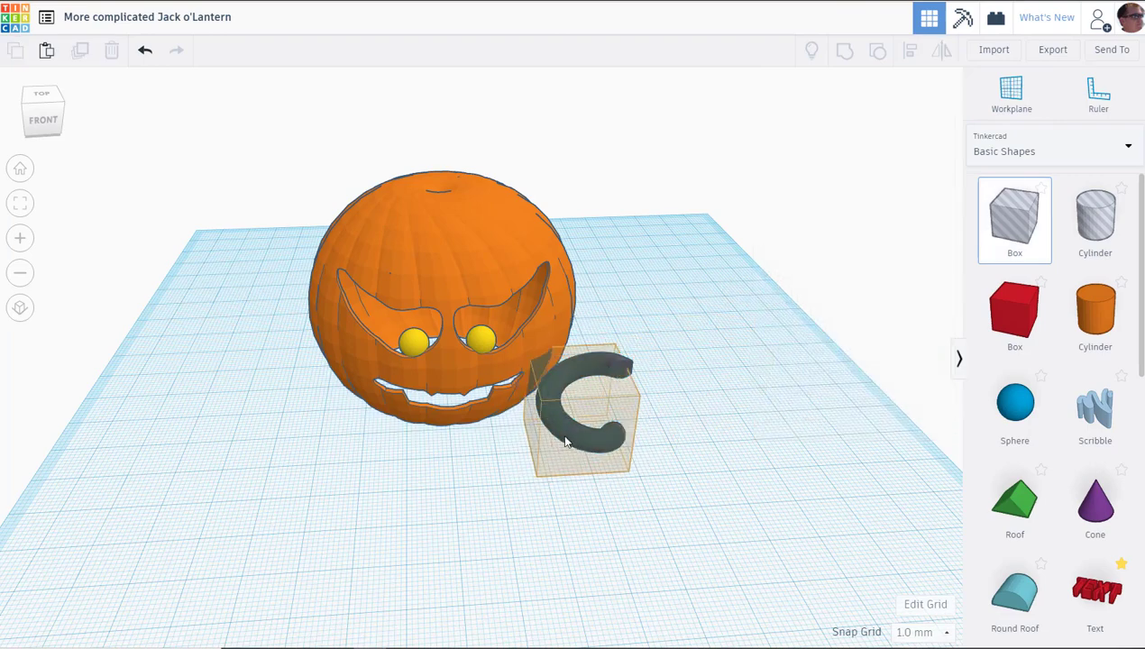
pyautogui.click(561, 350)
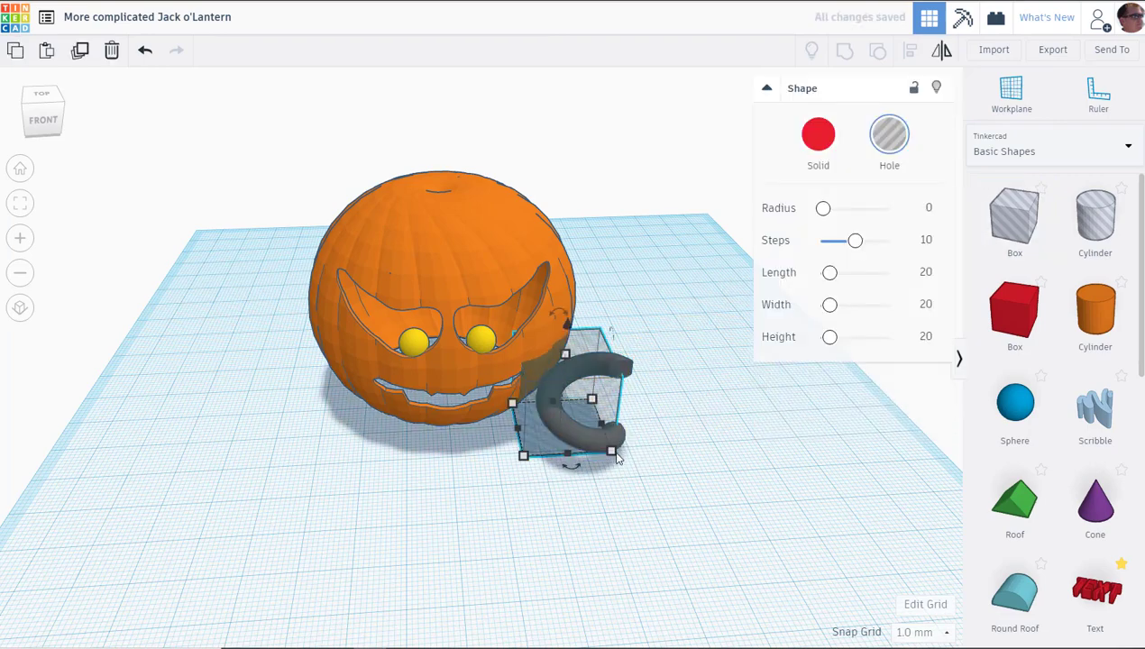
pyautogui.moveTo(617, 457); pyautogui.dragTo(717, 500)
pyautogui.moveTo(616, 379); pyautogui.dragTo(610, 409)
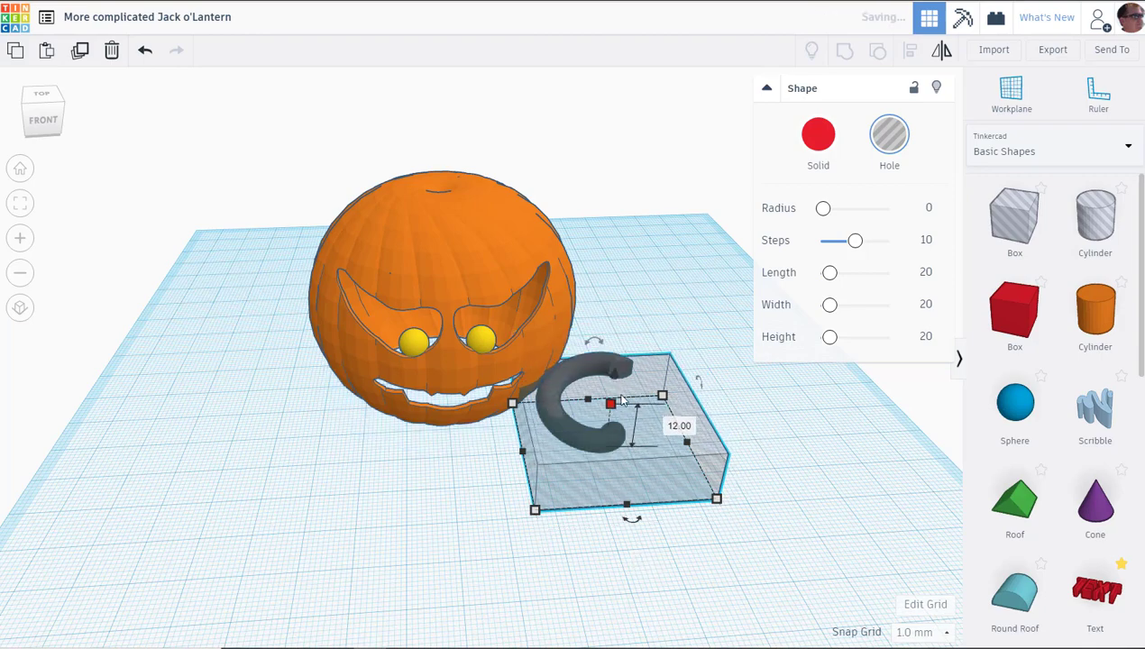
pyautogui.keyDown('shift'); pyautogui.click(600, 448); pyautogui.keyUp('shift')
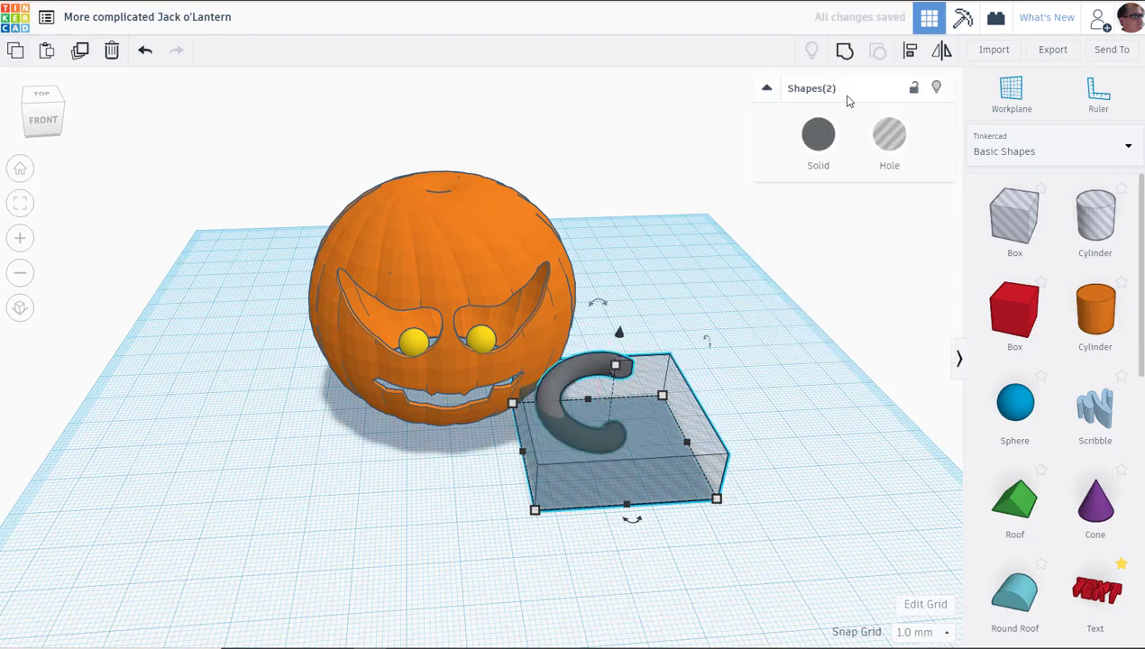
pyautogui.click(845, 52)
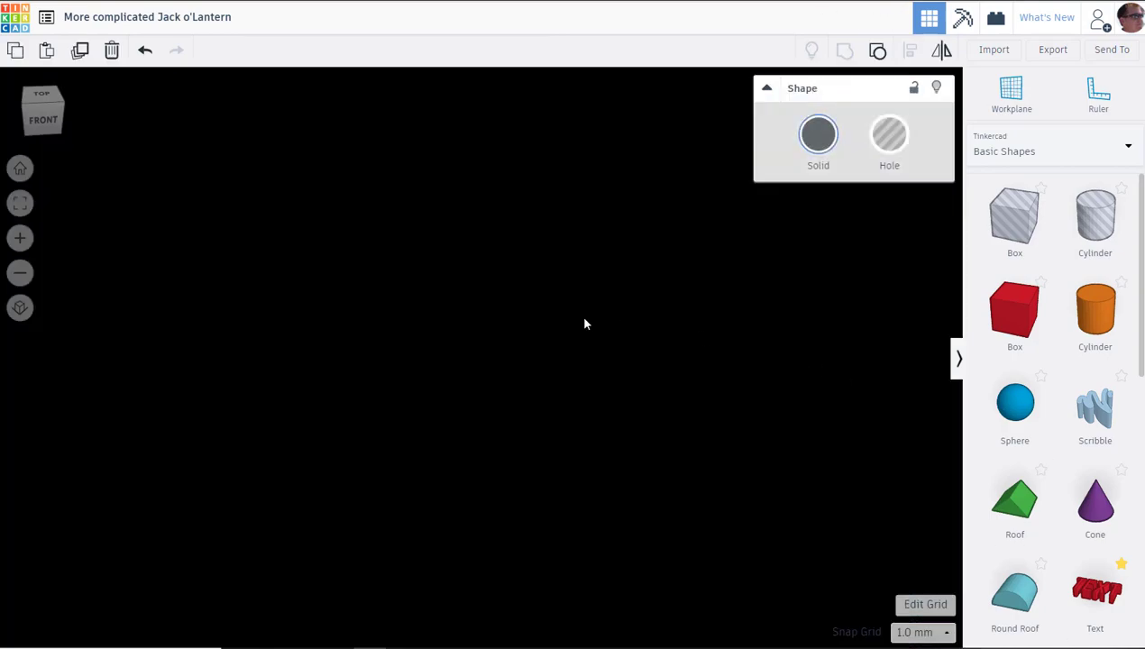
# Step: Raise the trimmed spring to 50 mm above the workplane and set it on the pumpkin's top center as a stem
pyautogui.moveTo(585, 323); pyautogui.dragTo(597, 137)
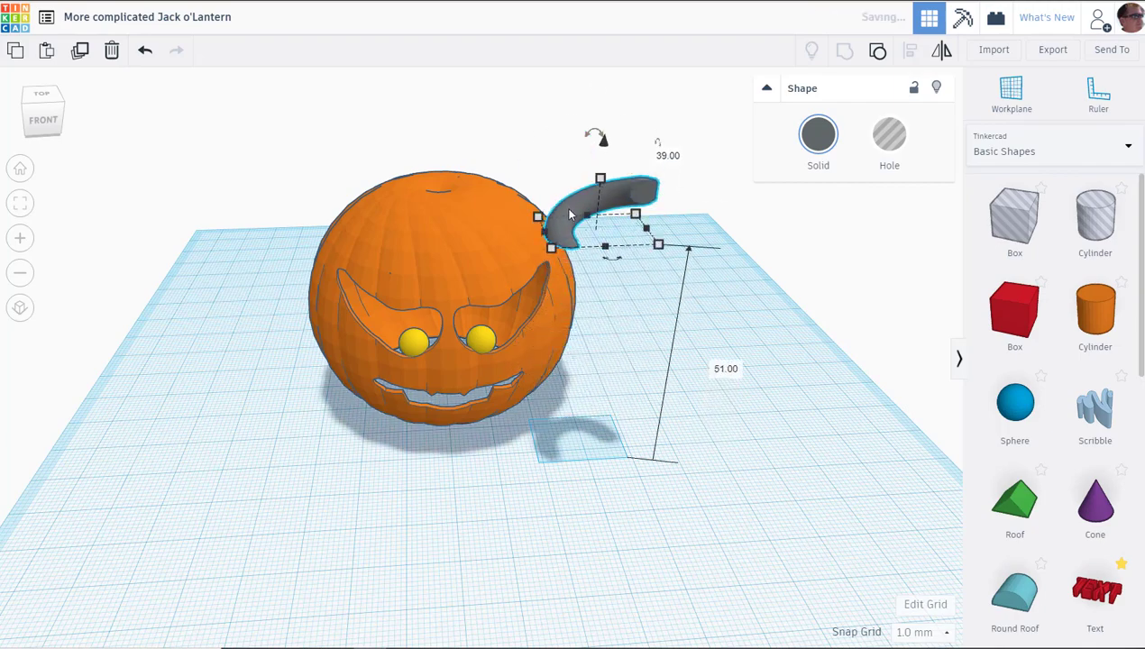
pyautogui.moveTo(569, 215); pyautogui.dragTo(449, 163)
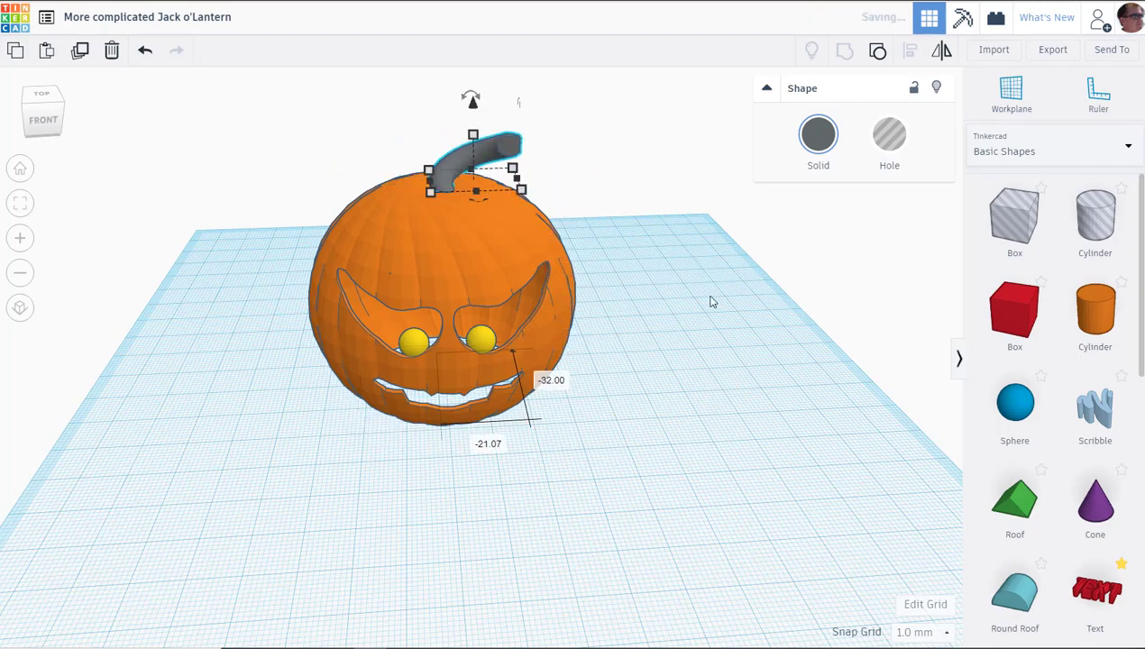
pyautogui.moveTo(709, 301); pyautogui.dragTo(712, 230, button='right')
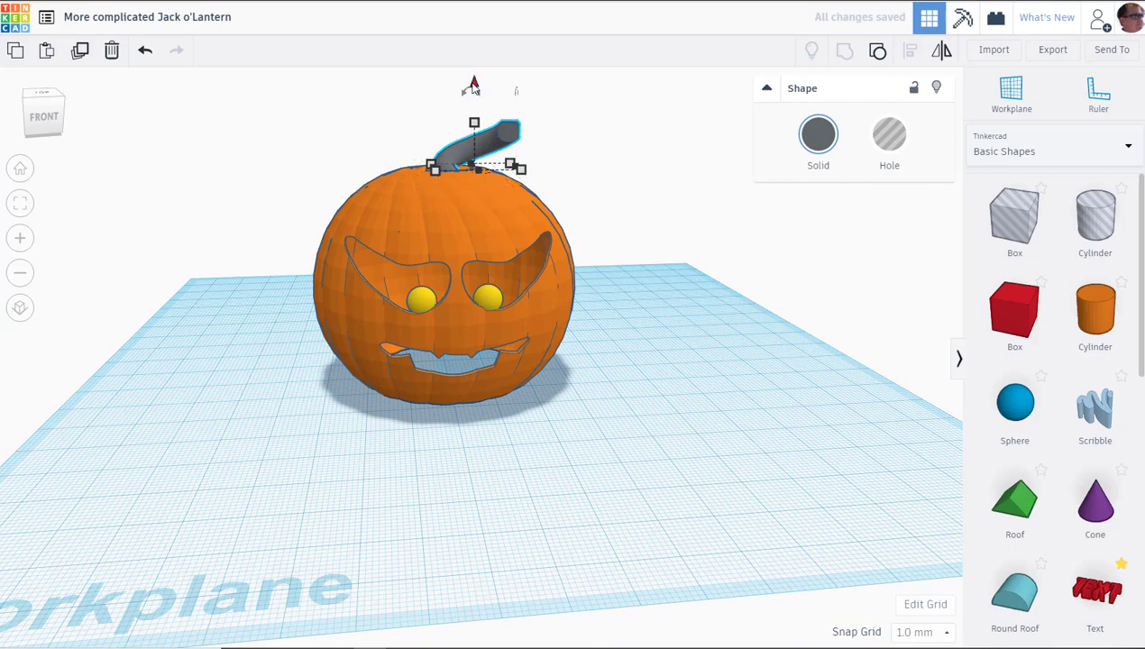
pyautogui.moveTo(473, 83); pyautogui.dragTo(474, 83)
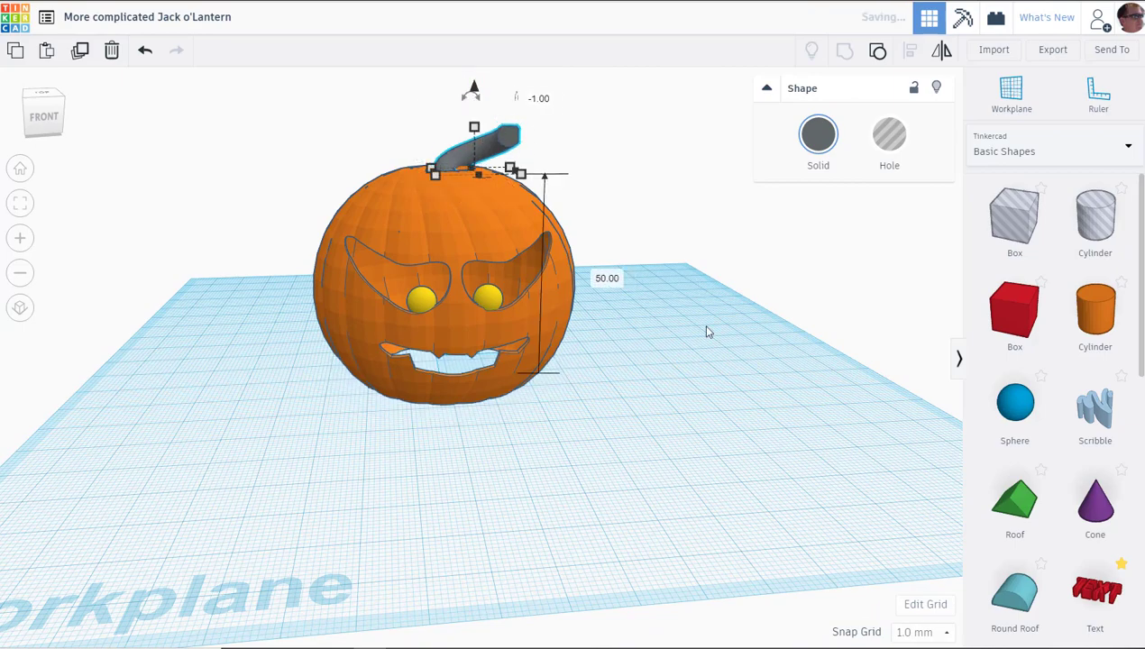
pyautogui.moveTo(708, 331); pyautogui.dragTo(699, 442, button='right')
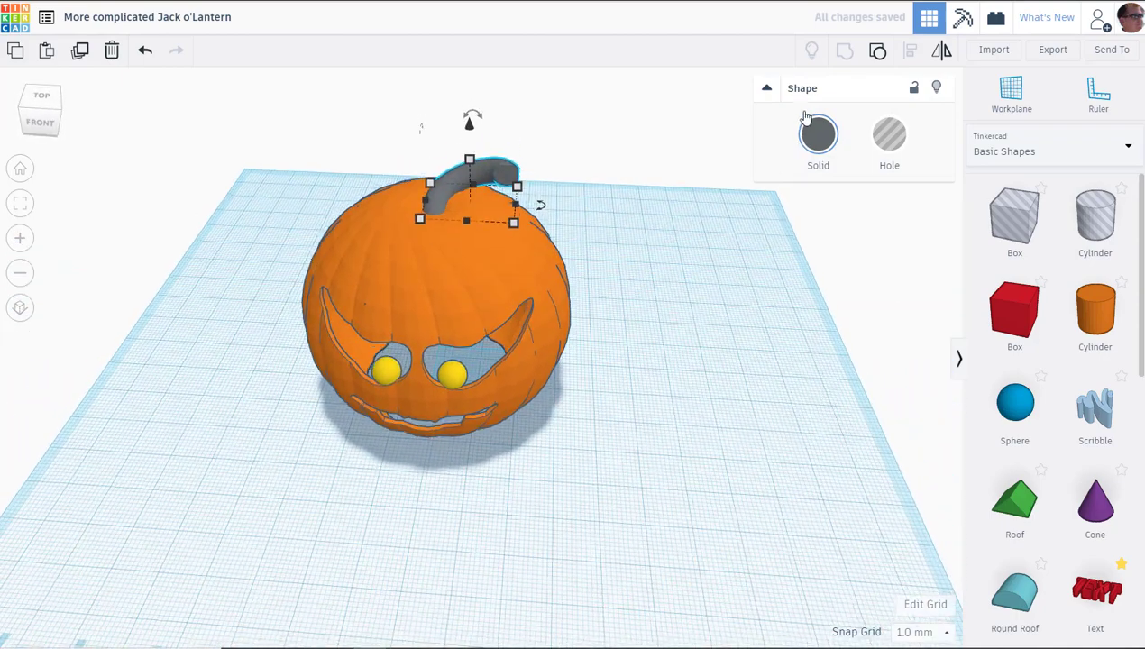
# Step: Recolor the gray stem with the medium brown preset
pyautogui.click(818, 136)
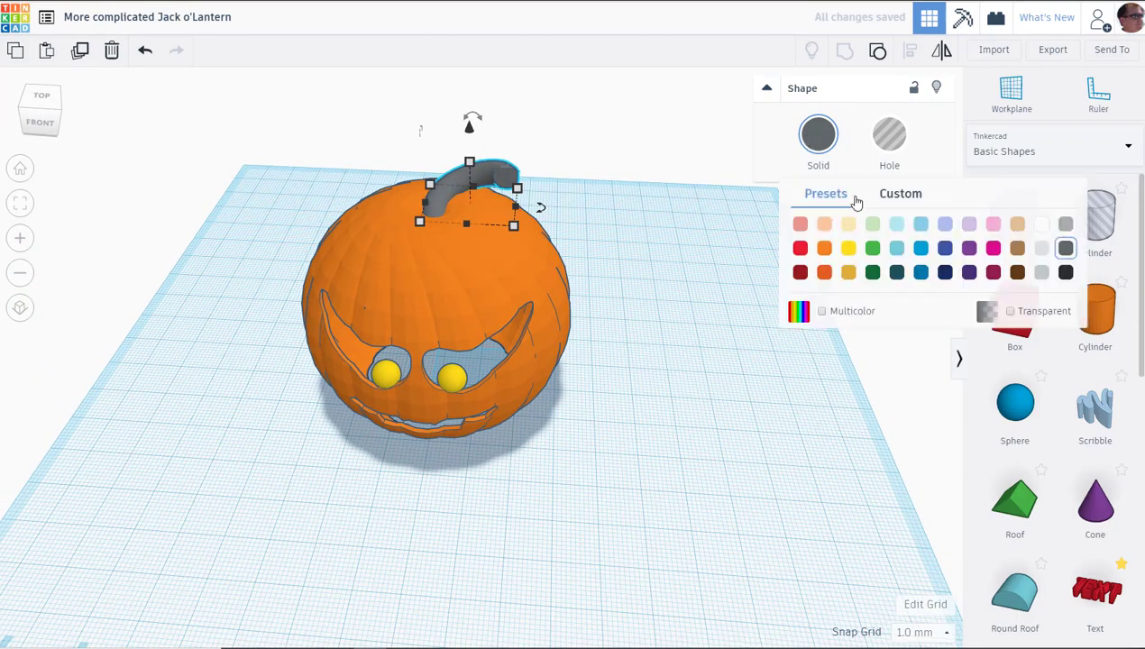
pyautogui.click(873, 274)
pyautogui.click(818, 136)
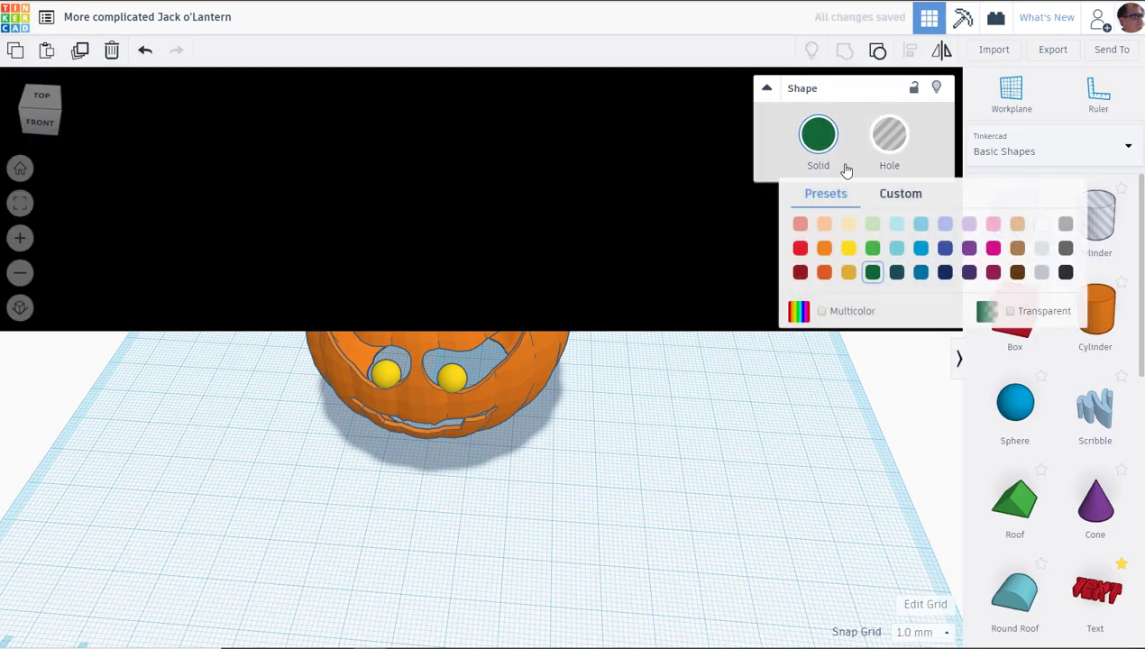
pyautogui.click(1014, 253)
pyautogui.moveTo(668, 391); pyautogui.dragTo(683, 312, button='right')
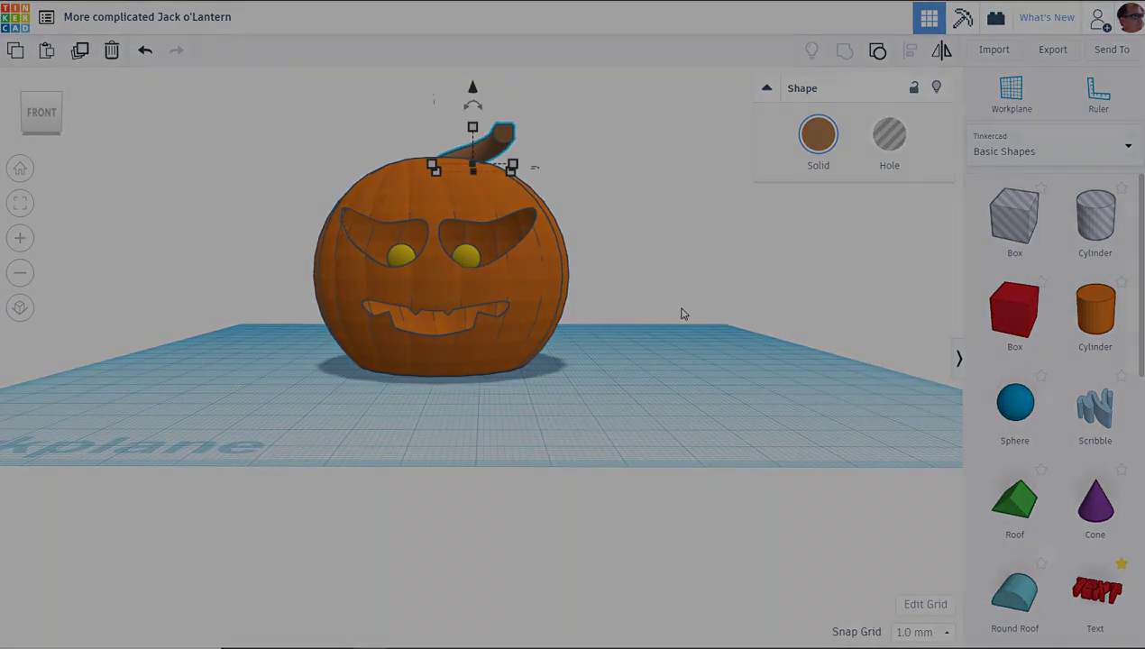